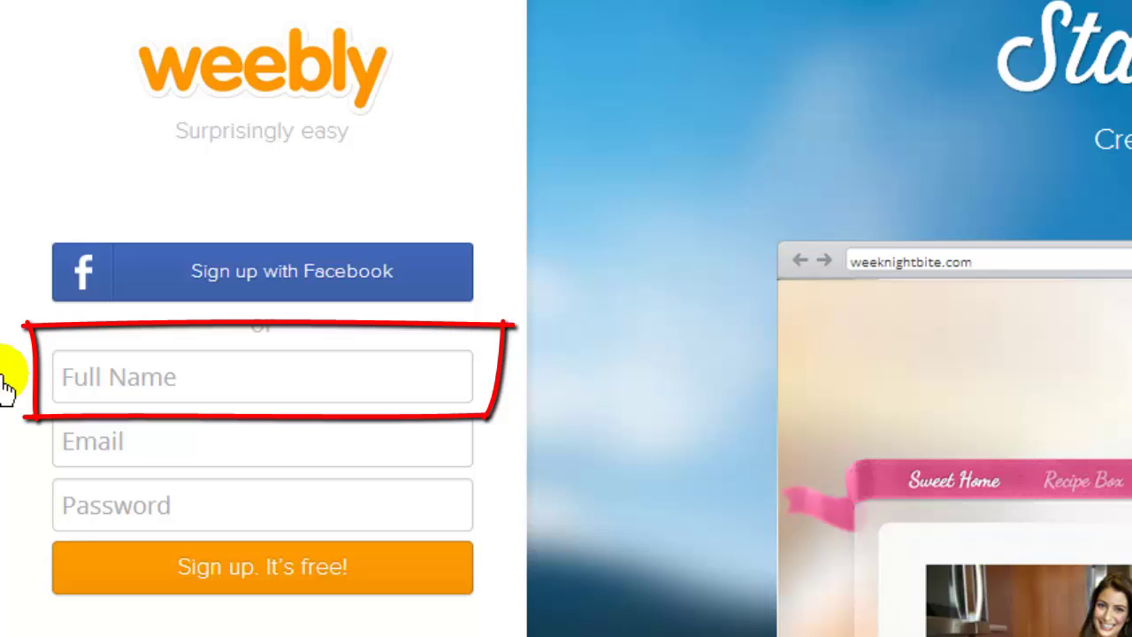
- Create the Weebly account by entering the full name, the suggested e-mail address and a password
{"action": "left_click", "coordinate": [94, 384]}
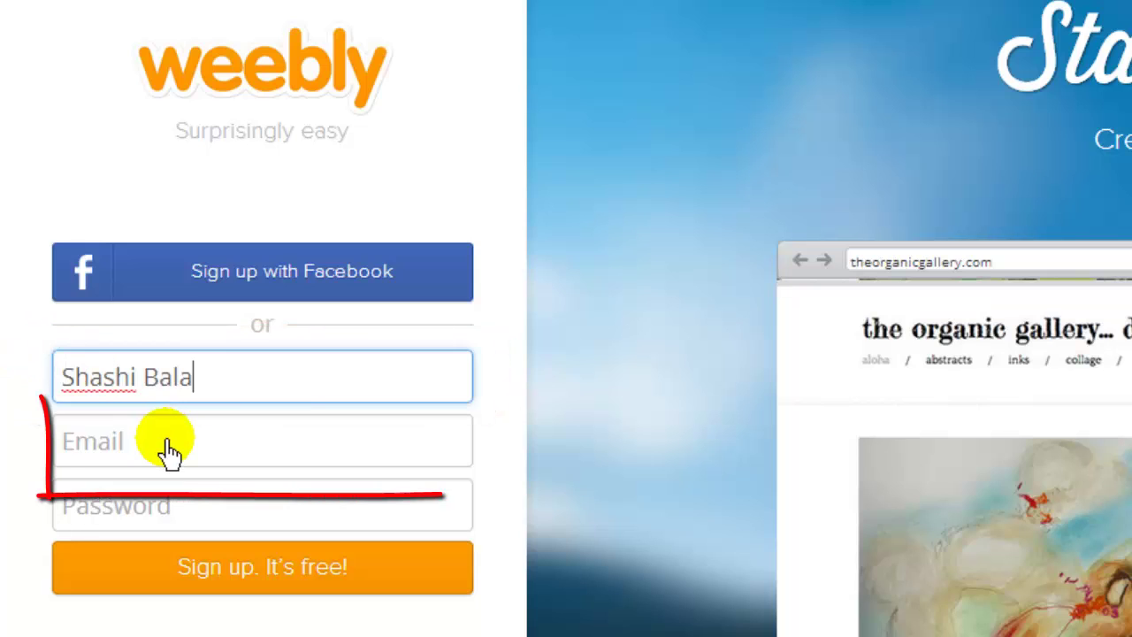
{"action": "left_click", "coordinate": [167, 452]}
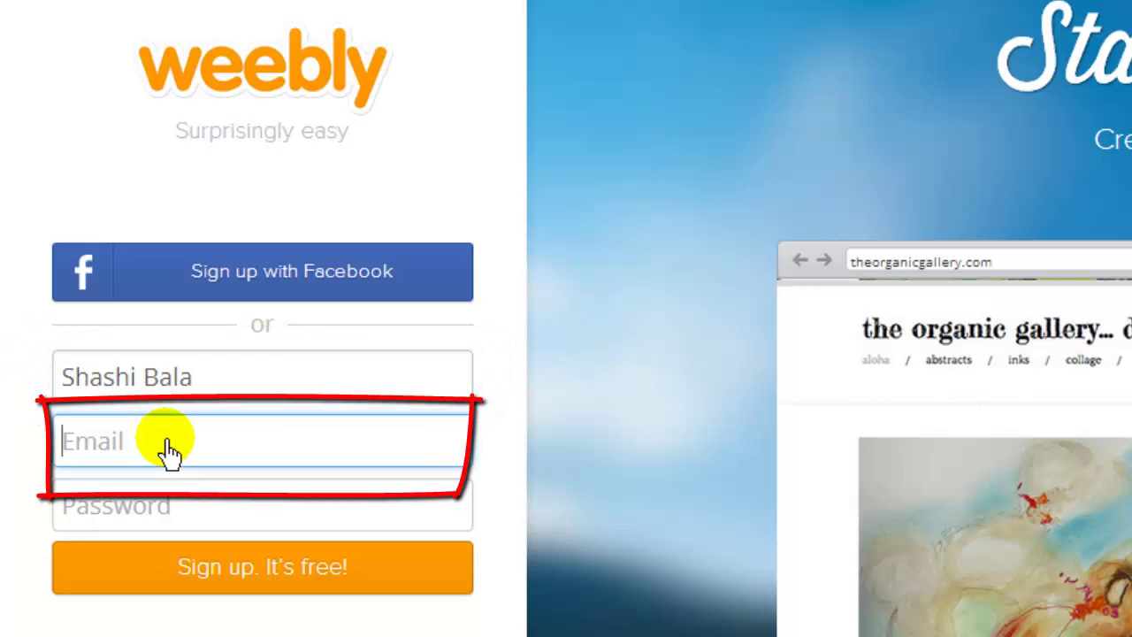
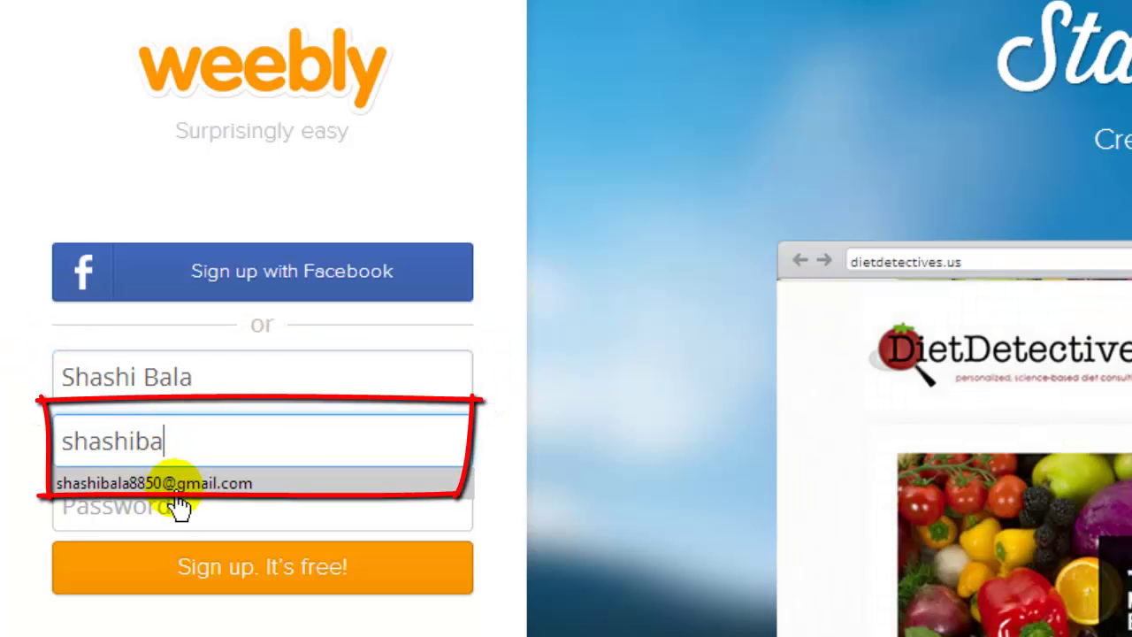
{"action": "left_click", "coordinate": [177, 491]}
{"action": "left_click", "coordinate": [227, 514]}
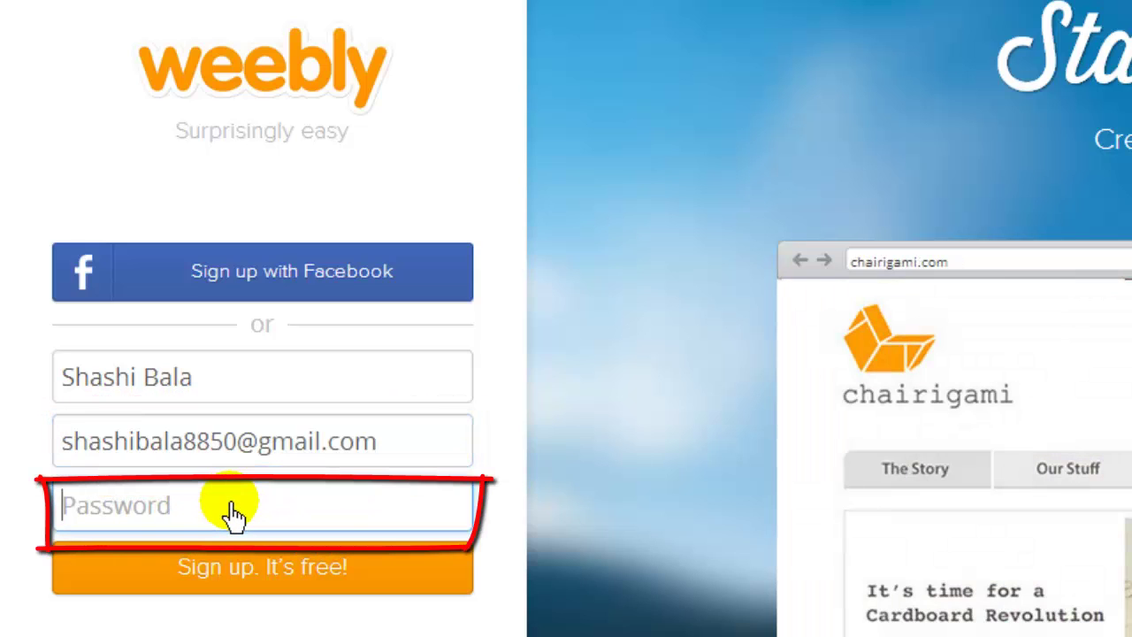
{"action": "type", "text": "**********"}
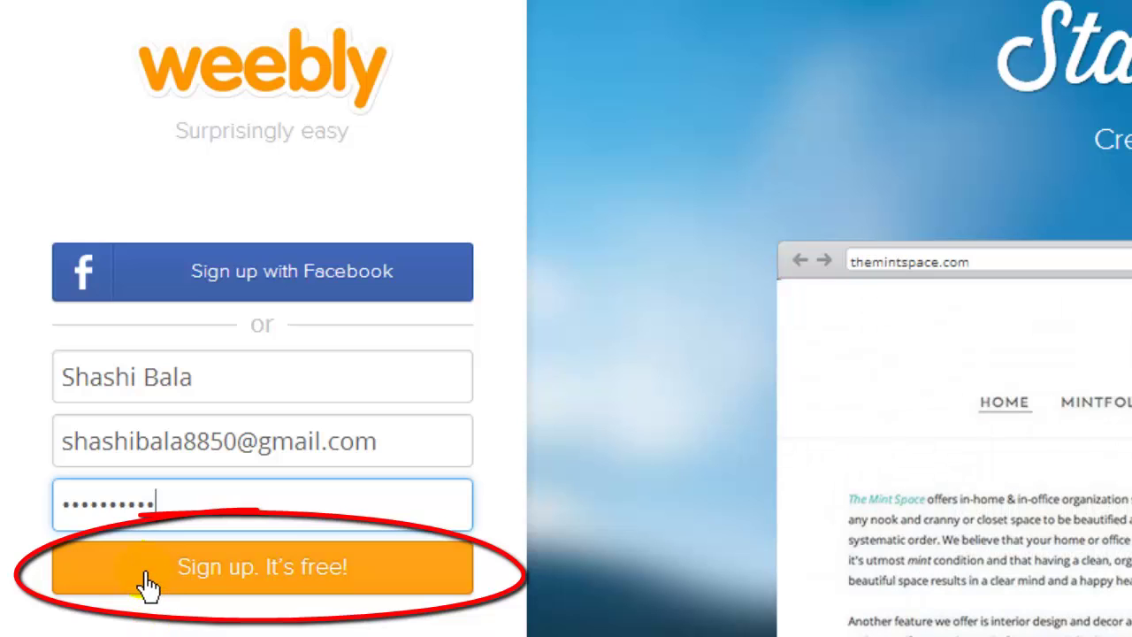
{"action": "left_click", "coordinate": [147, 583]}
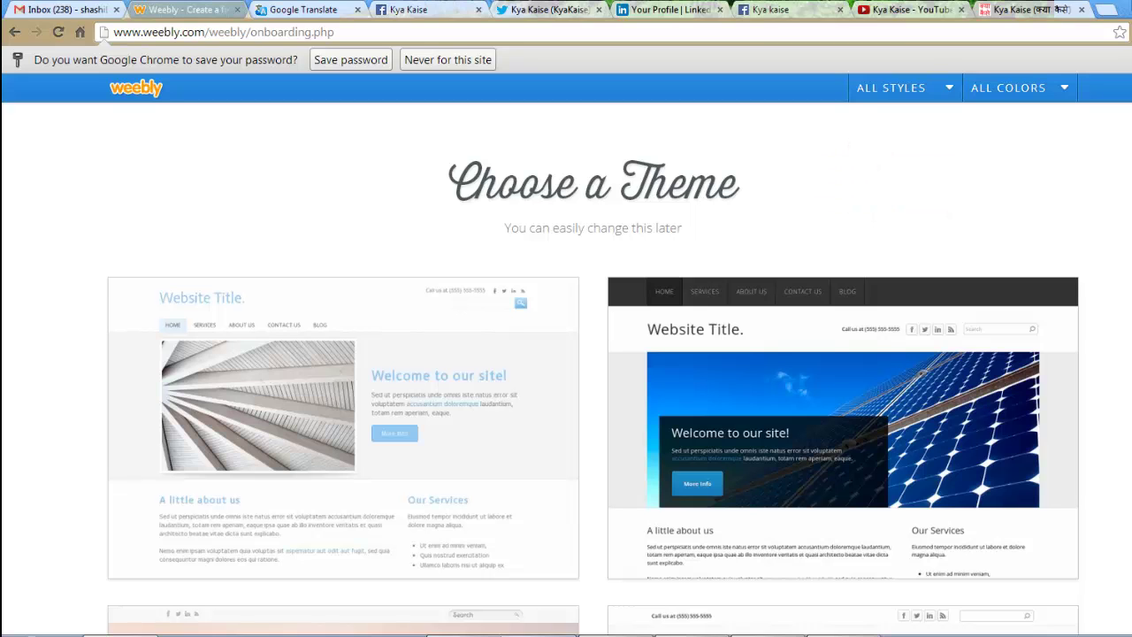
- Browse down the theme gallery and choose the blue snowy-forest theme
{"action": "scroll", "coordinate": [592, 384], "scroll_direction": "down", "scroll_amount": 3}
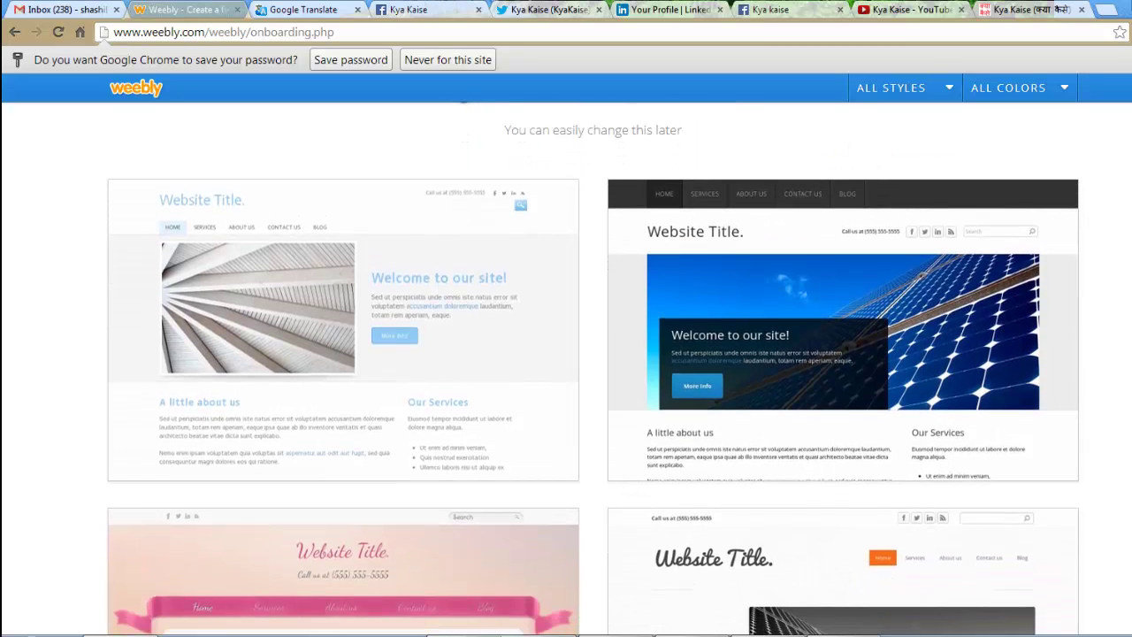
{"action": "scroll", "coordinate": [592, 383], "scroll_direction": "down", "scroll_amount": 3}
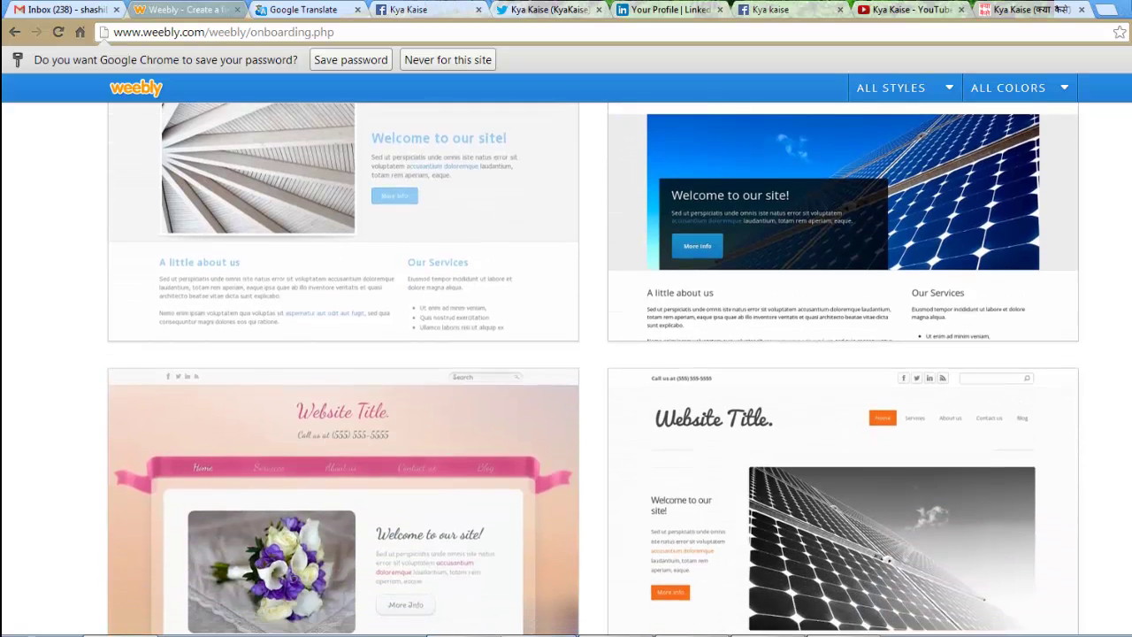
{"action": "scroll", "coordinate": [592, 383], "scroll_direction": "down", "scroll_amount": 5}
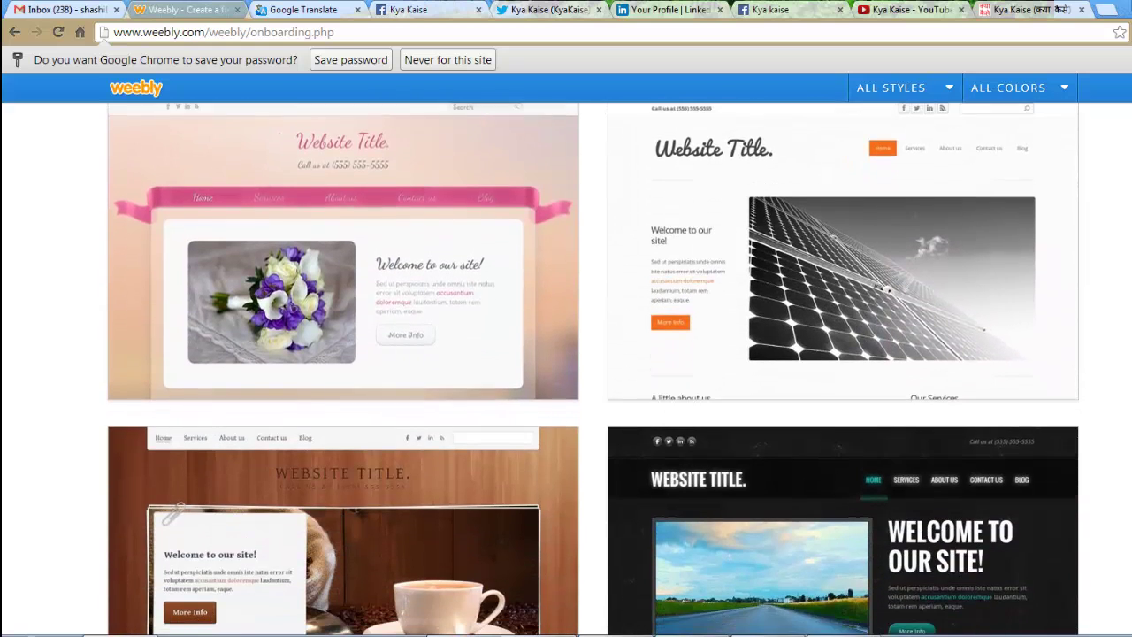
{"action": "scroll", "coordinate": [592, 384], "scroll_direction": "down", "scroll_amount": 2}
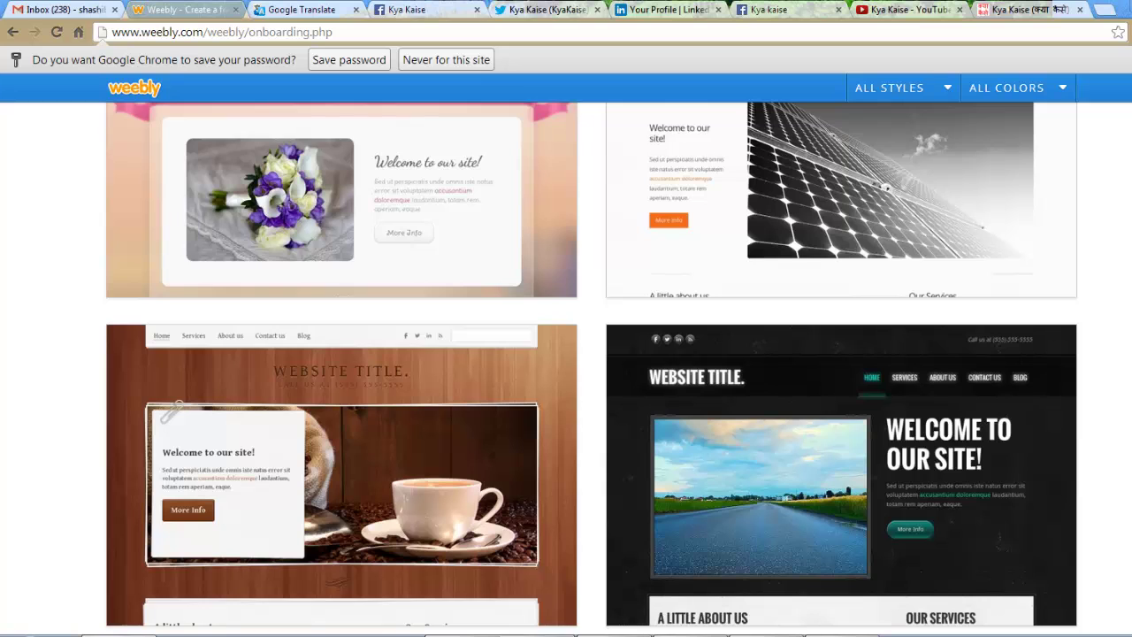
{"action": "scroll", "coordinate": [591, 368], "scroll_direction": "down", "scroll_amount": 3}
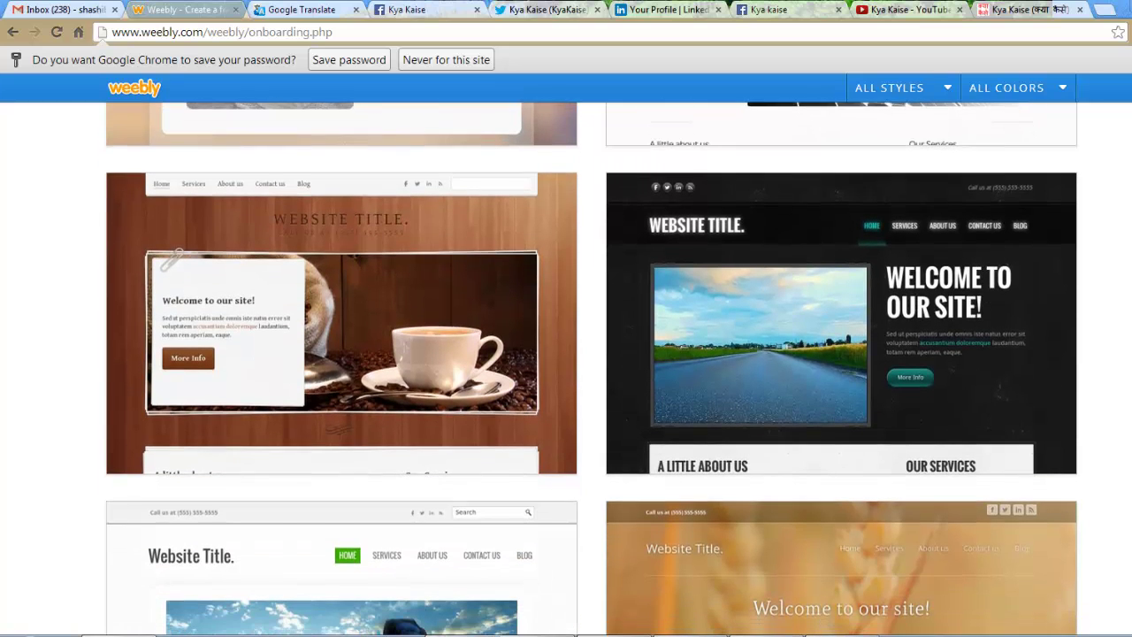
{"action": "scroll", "coordinate": [592, 367], "scroll_direction": "down", "scroll_amount": 2}
{"action": "scroll", "coordinate": [592, 367], "scroll_direction": "down", "scroll_amount": 2}
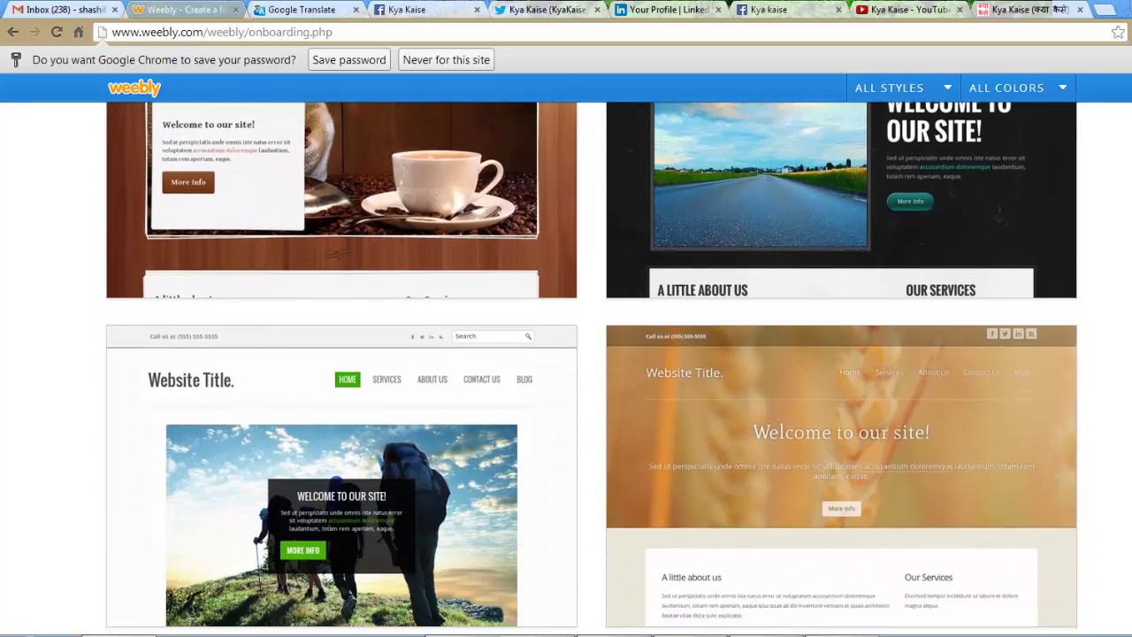
{"action": "scroll", "coordinate": [593, 367], "scroll_direction": "down", "scroll_amount": 4}
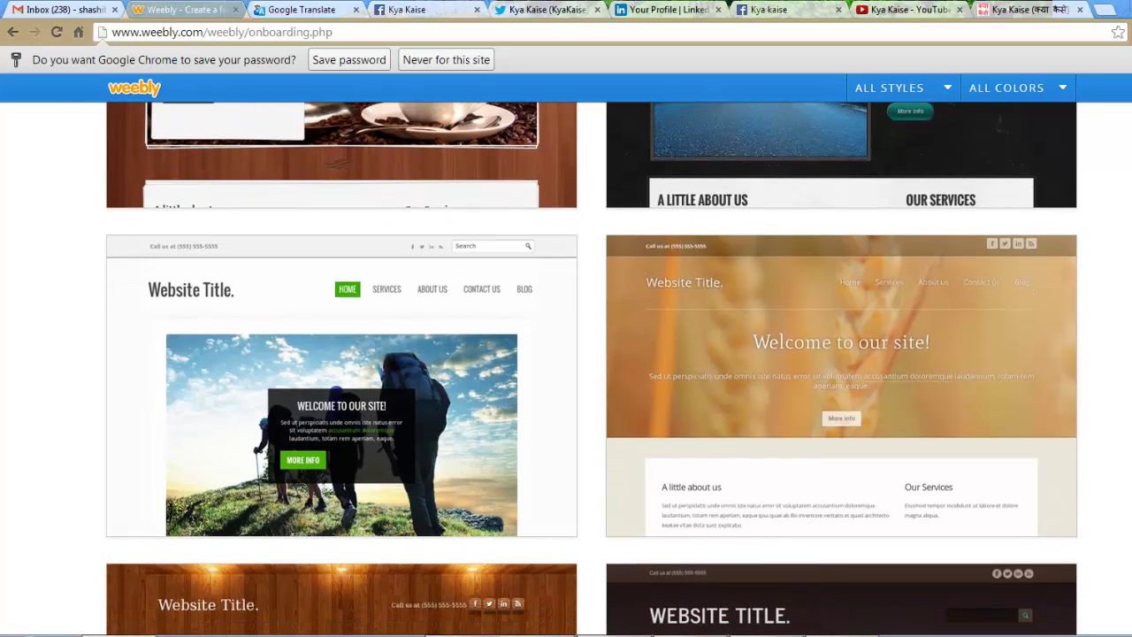
{"action": "scroll", "coordinate": [591, 367], "scroll_direction": "down", "scroll_amount": 4}
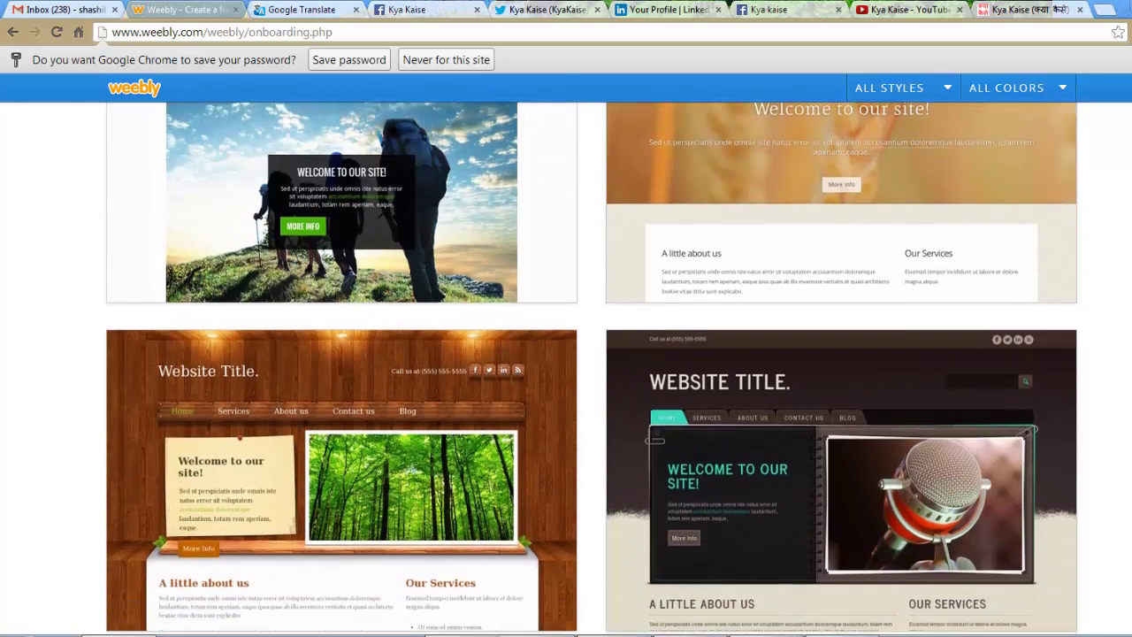
{"action": "scroll", "coordinate": [591, 367], "scroll_direction": "down", "scroll_amount": 4}
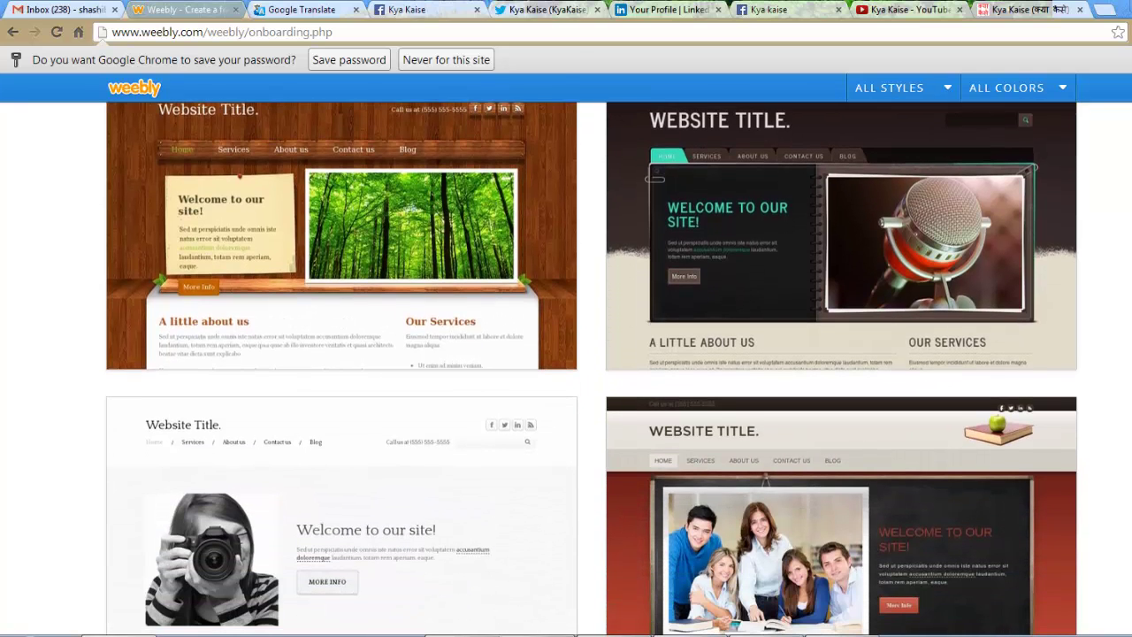
{"action": "scroll", "coordinate": [592, 367], "scroll_direction": "down", "scroll_amount": 5}
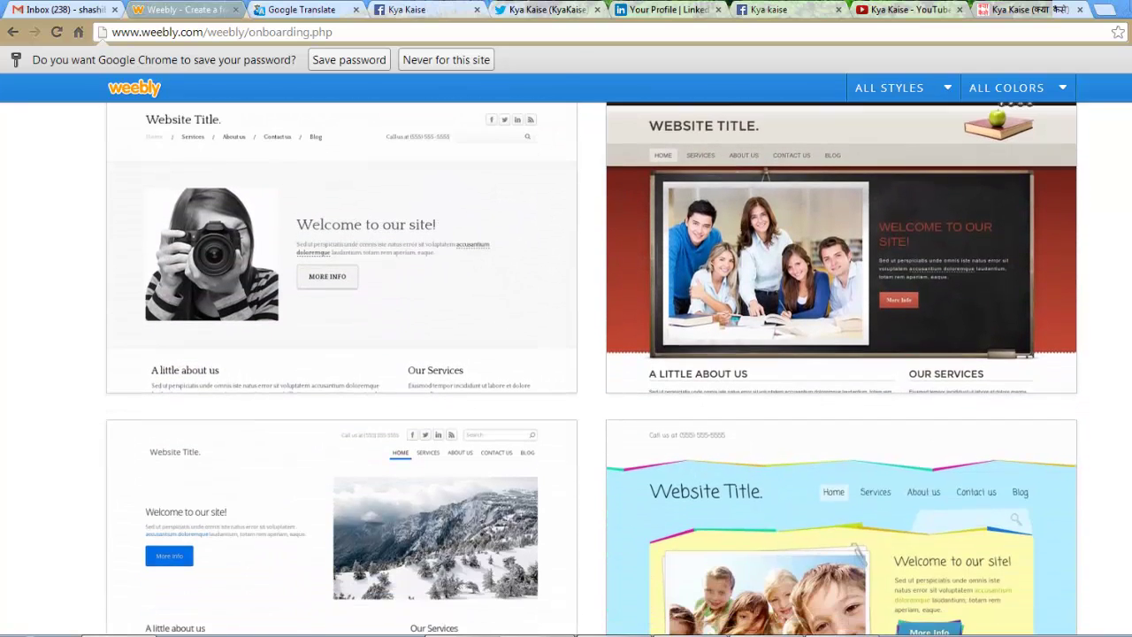
{"action": "scroll", "coordinate": [591, 368], "scroll_direction": "down", "scroll_amount": 3}
{"action": "scroll", "coordinate": [592, 369], "scroll_direction": "down", "scroll_amount": 9}
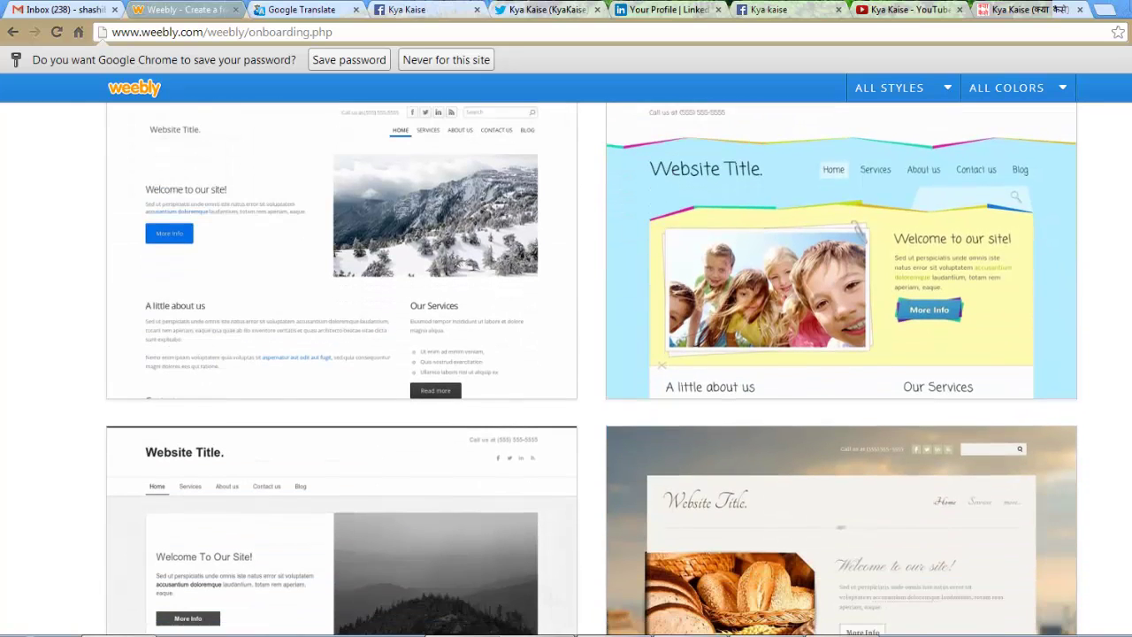
{"action": "scroll", "coordinate": [322, 255], "scroll_direction": "down", "scroll_amount": 15}
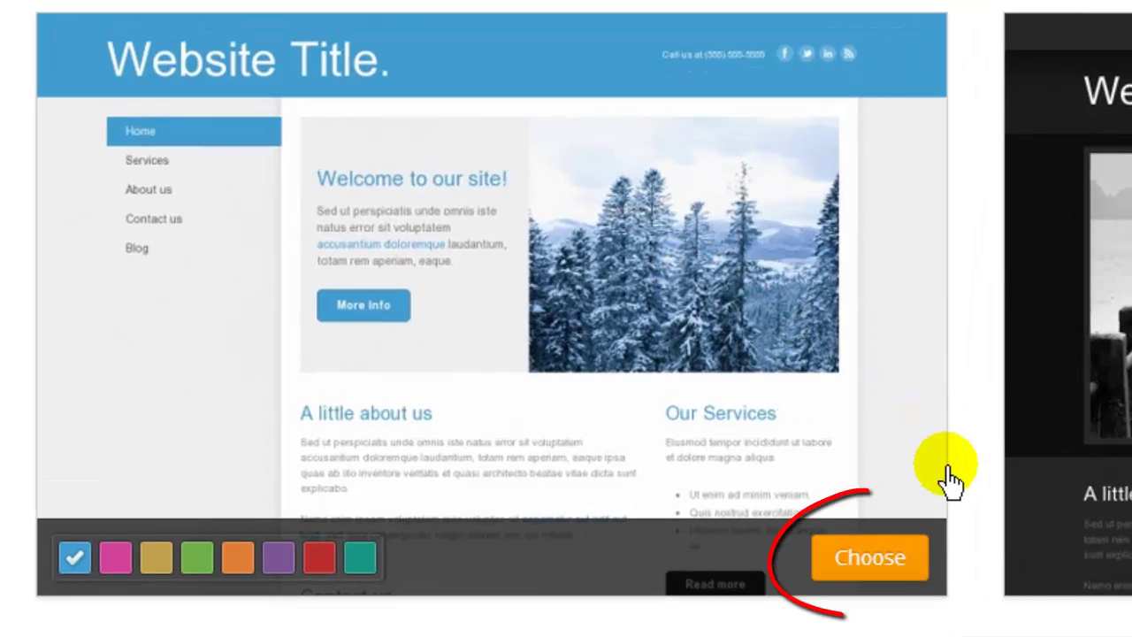
{"action": "left_click", "coordinate": [909, 571]}
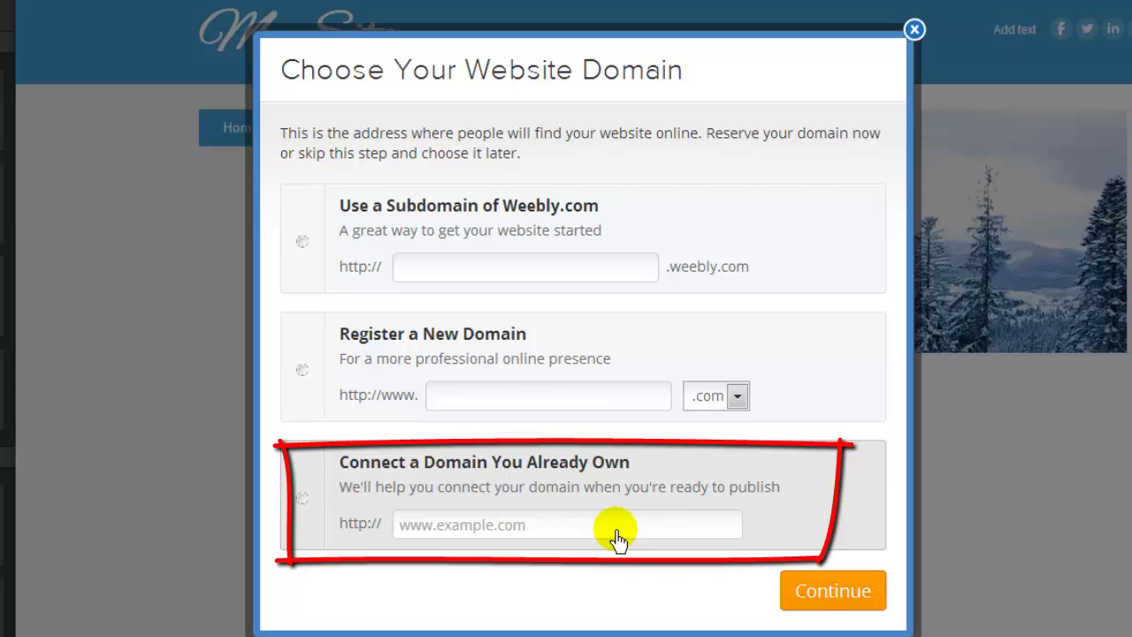
- Use the free Weebly subdomain kyakaise.weebly.com instead of an owned or new domain
{"action": "left_click", "coordinate": [564, 528]}
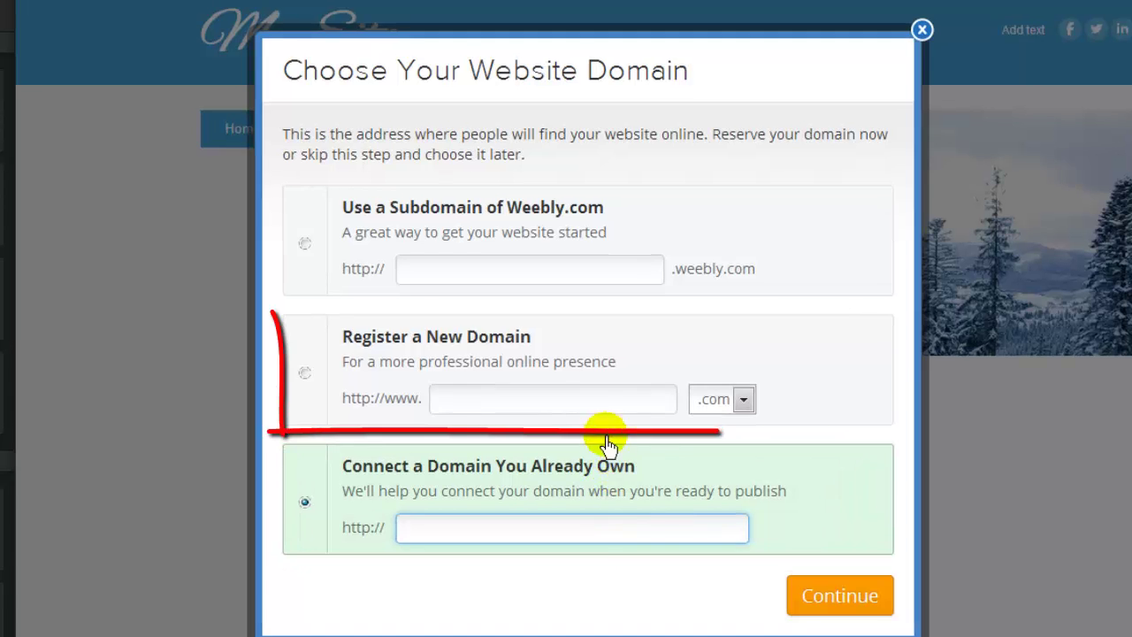
{"action": "left_click", "coordinate": [582, 405]}
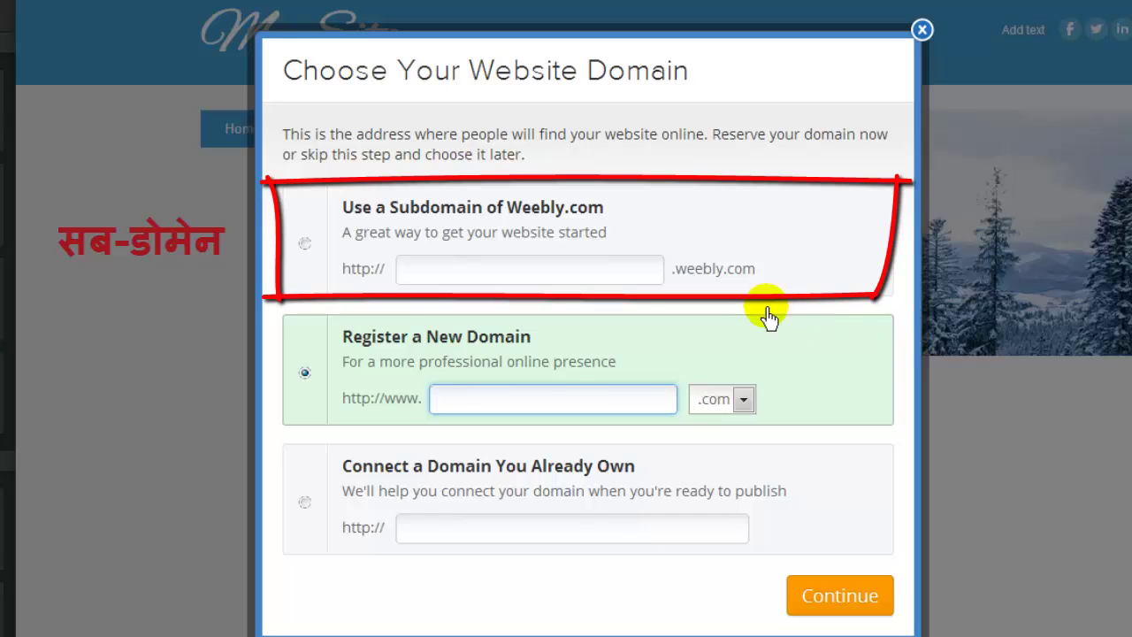
{"action": "left_click", "coordinate": [592, 267]}
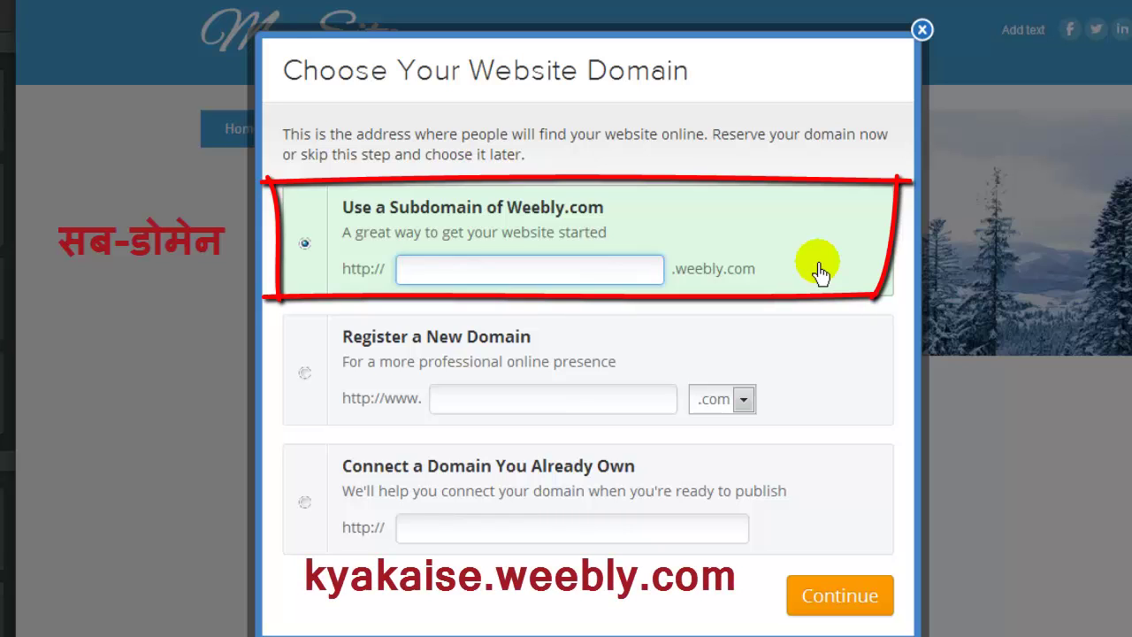
{"action": "type", "text": "kyakaise"}
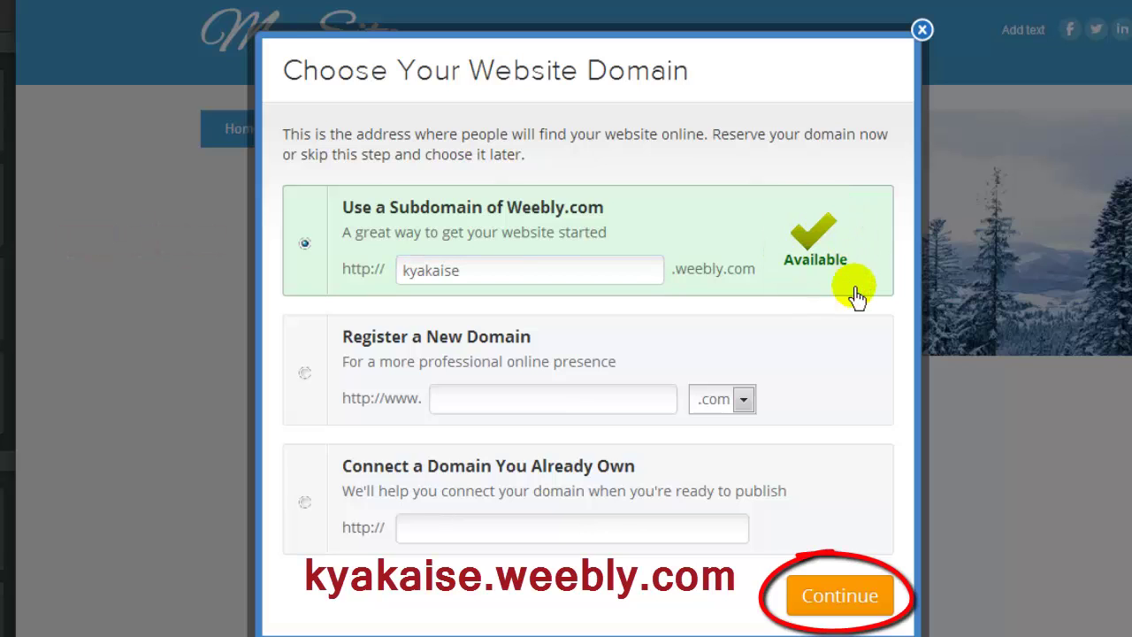
{"action": "left_click", "coordinate": [882, 597]}
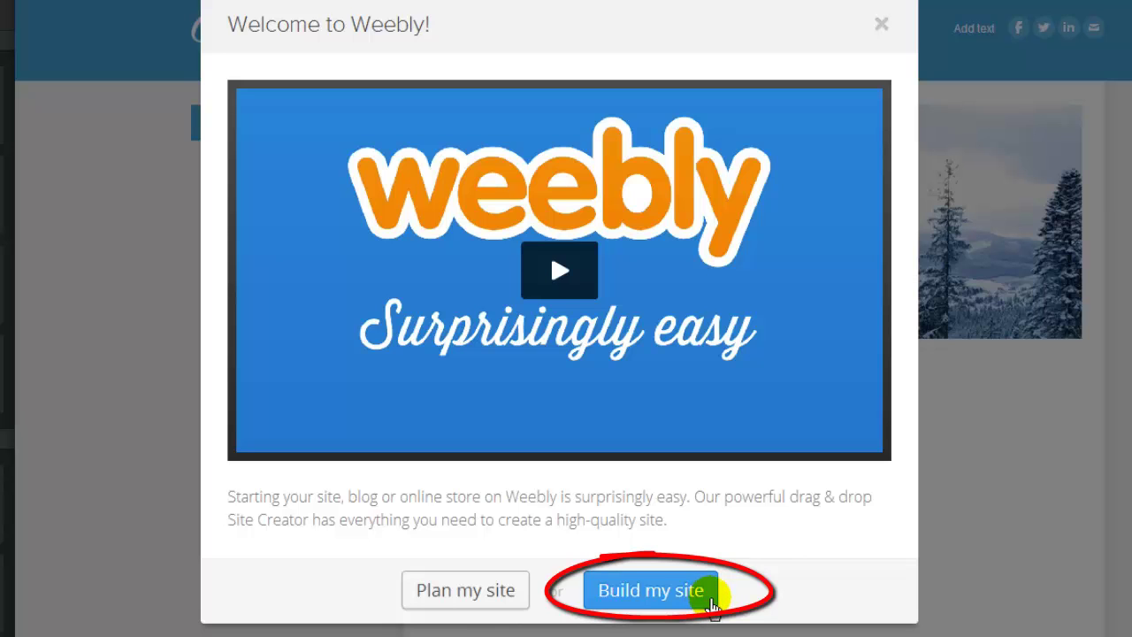
- Dismiss the welcome screen and replace the 'My Site' header title with 'Kya Kaise'
{"action": "left_click", "coordinate": [714, 605]}
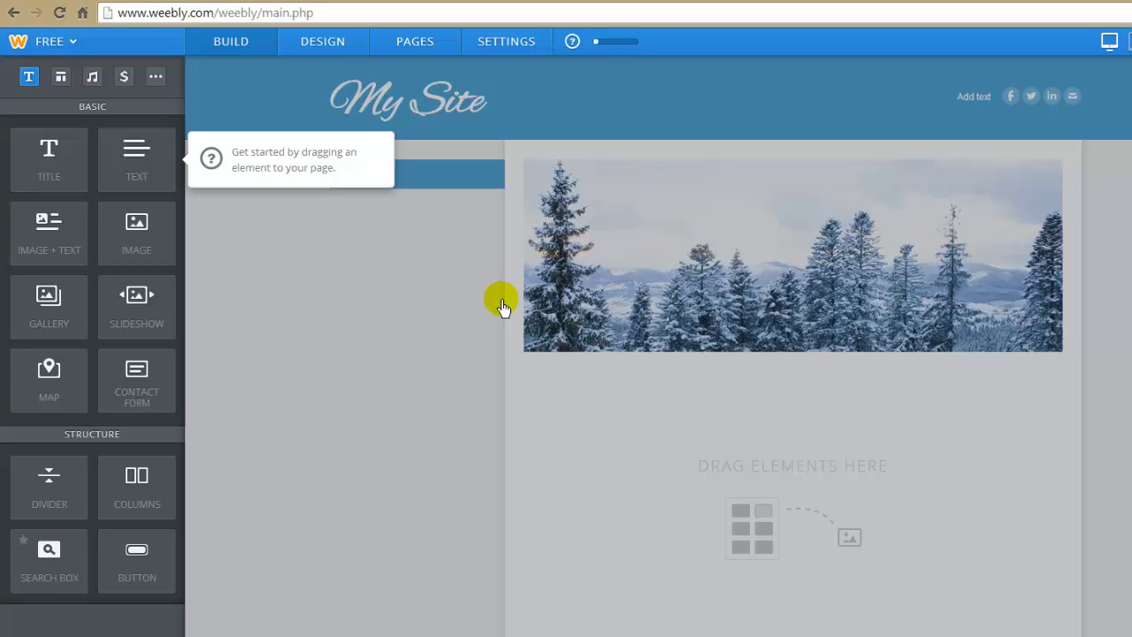
{"action": "left_click", "coordinate": [486, 110]}
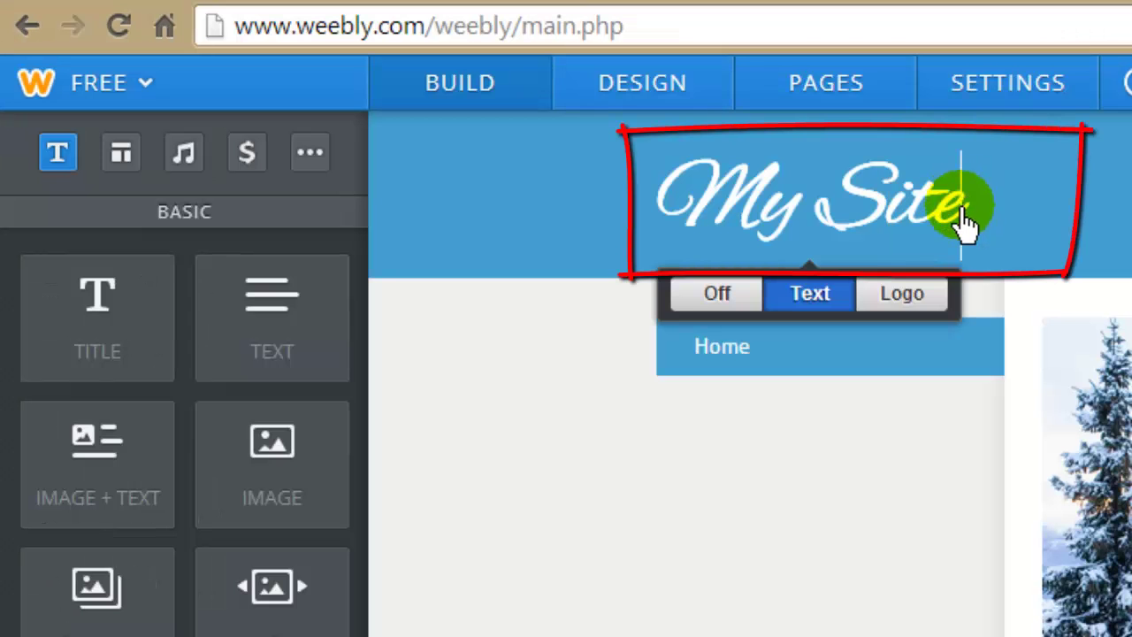
{"action": "key", "text": "BackSpace"}
{"action": "key", "text": "BackSpace"}
{"action": "key", "text": "BackSpace"}
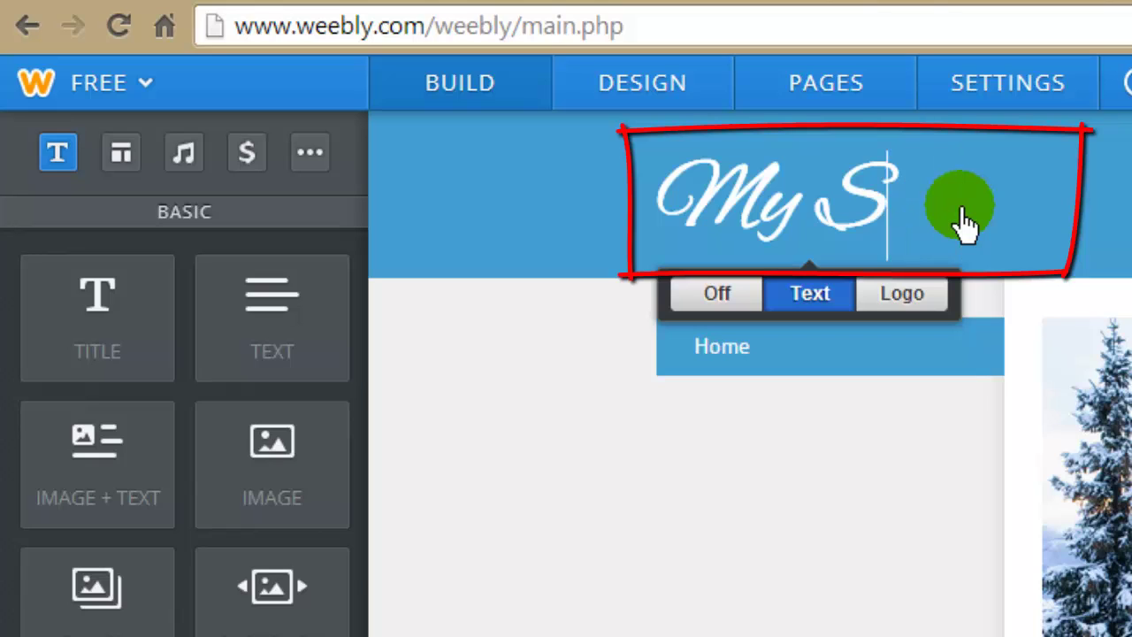
{"action": "key", "text": "BackSpace"}
{"action": "key", "text": "BackSpace"}
{"action": "key", "text": "BackSpace"}
{"action": "key", "text": "BackSpace"}
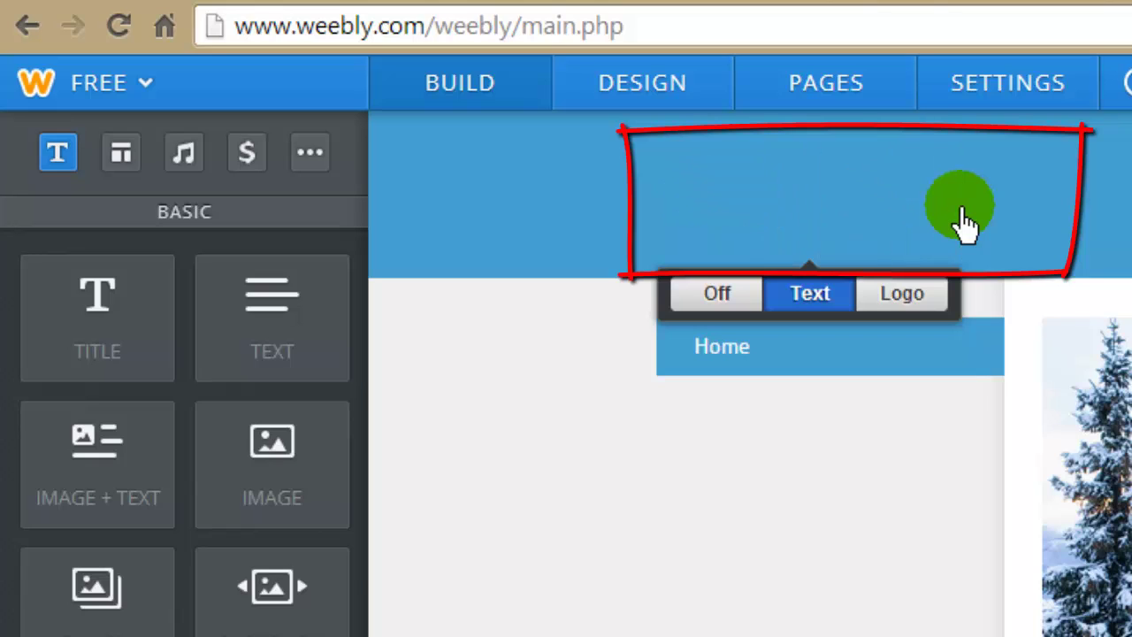
{"action": "type", "text": "Kya Kai"}
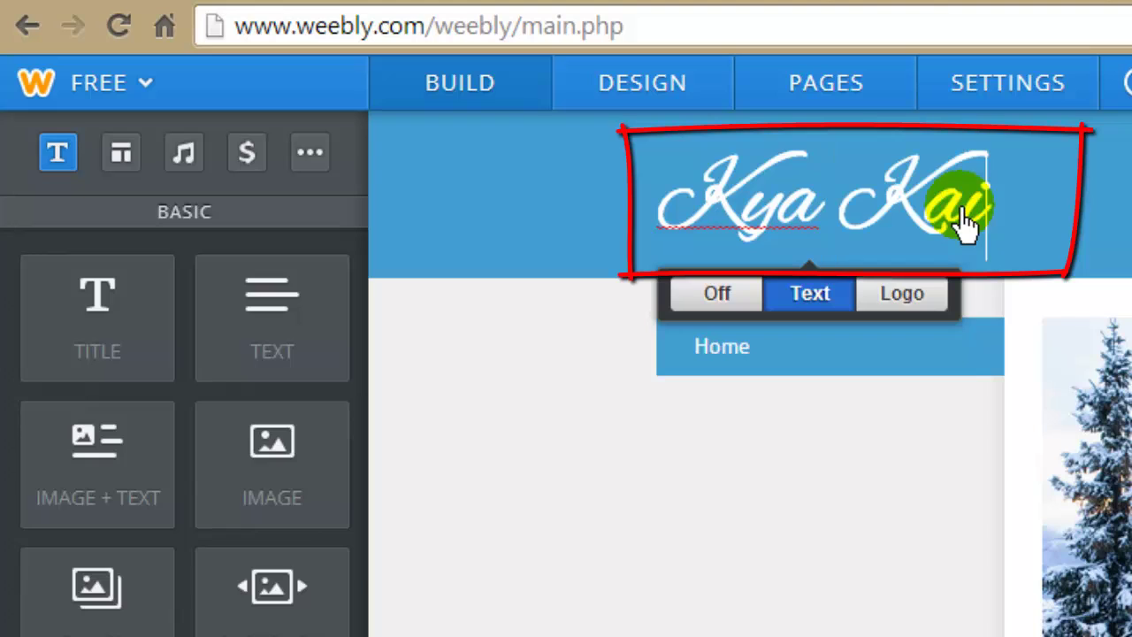
{"action": "type", "text": "se"}
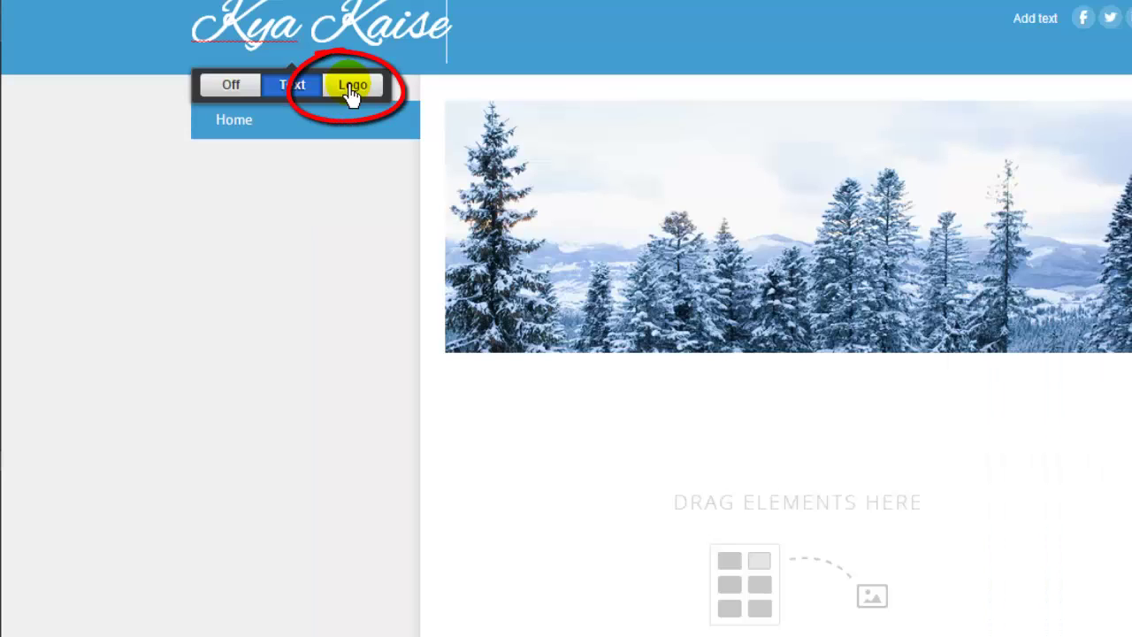
- Upload the Green Letters image from the Green Letters folder as the header logo
{"action": "left_click", "coordinate": [352, 89]}
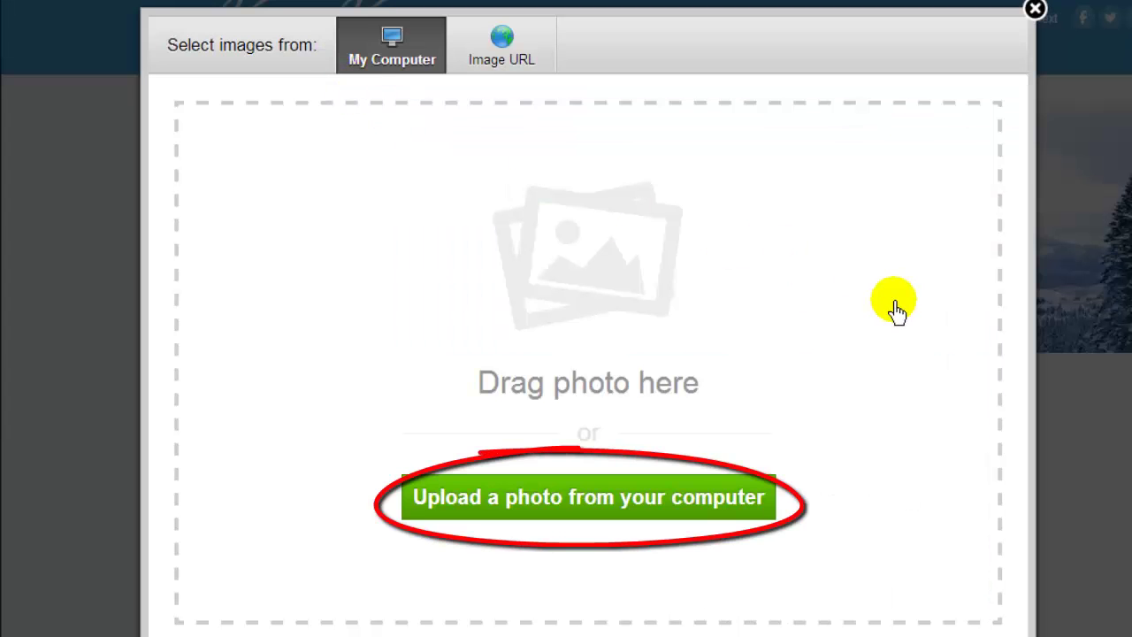
{"action": "left_click", "coordinate": [730, 502]}
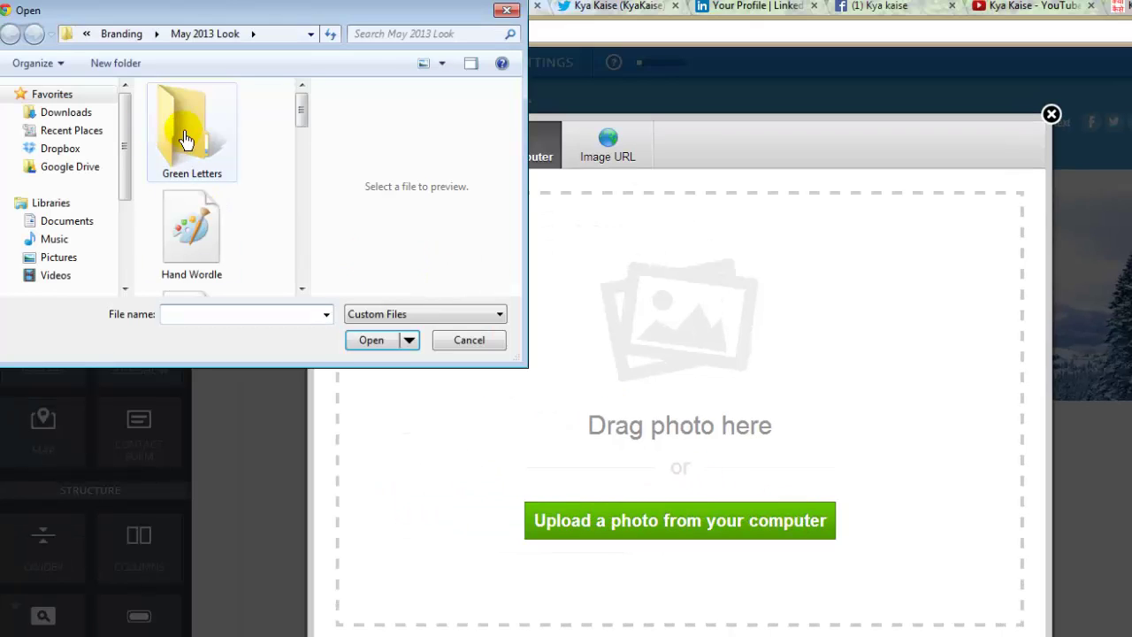
{"action": "double_click", "coordinate": [186, 139]}
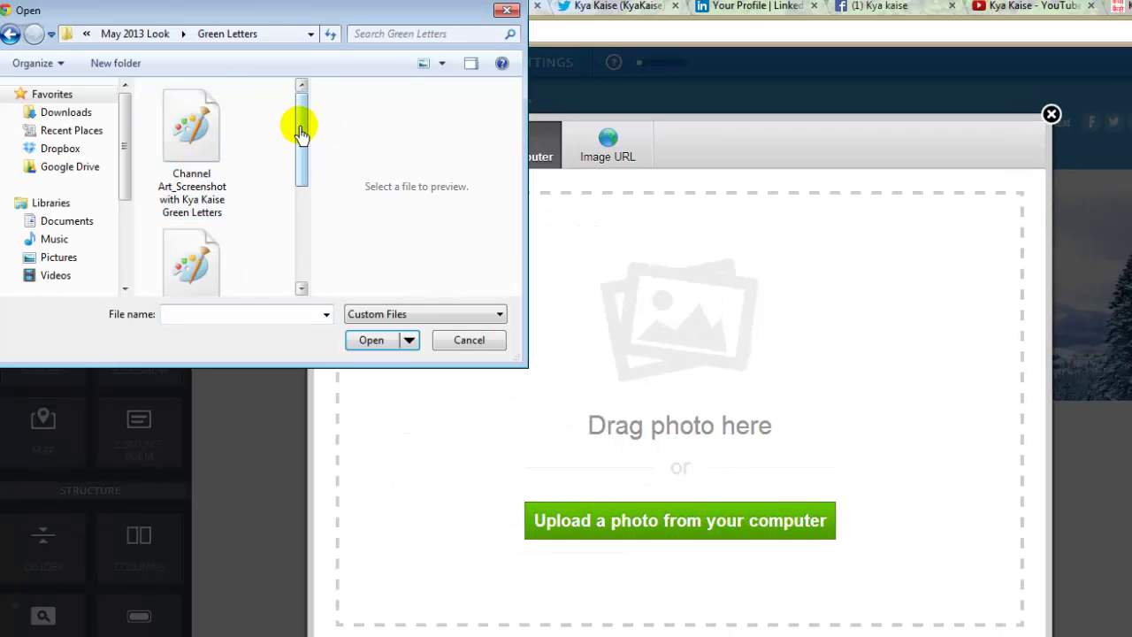
{"action": "left_click_drag", "start_coordinate": [300, 131], "coordinate": [301, 220]}
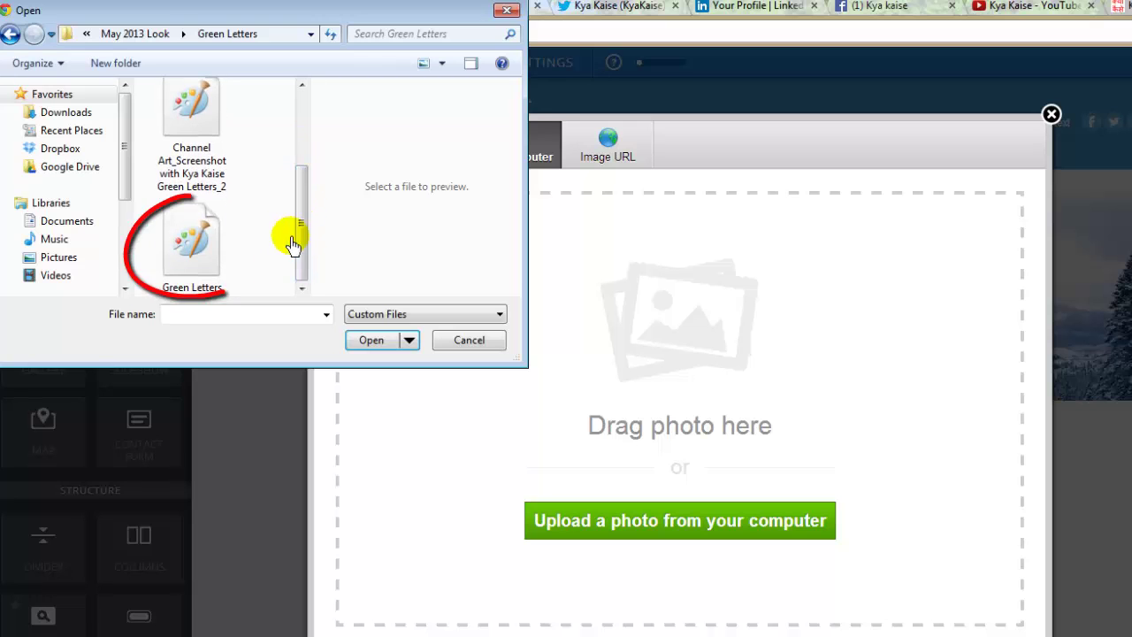
{"action": "double_click", "coordinate": [188, 252]}
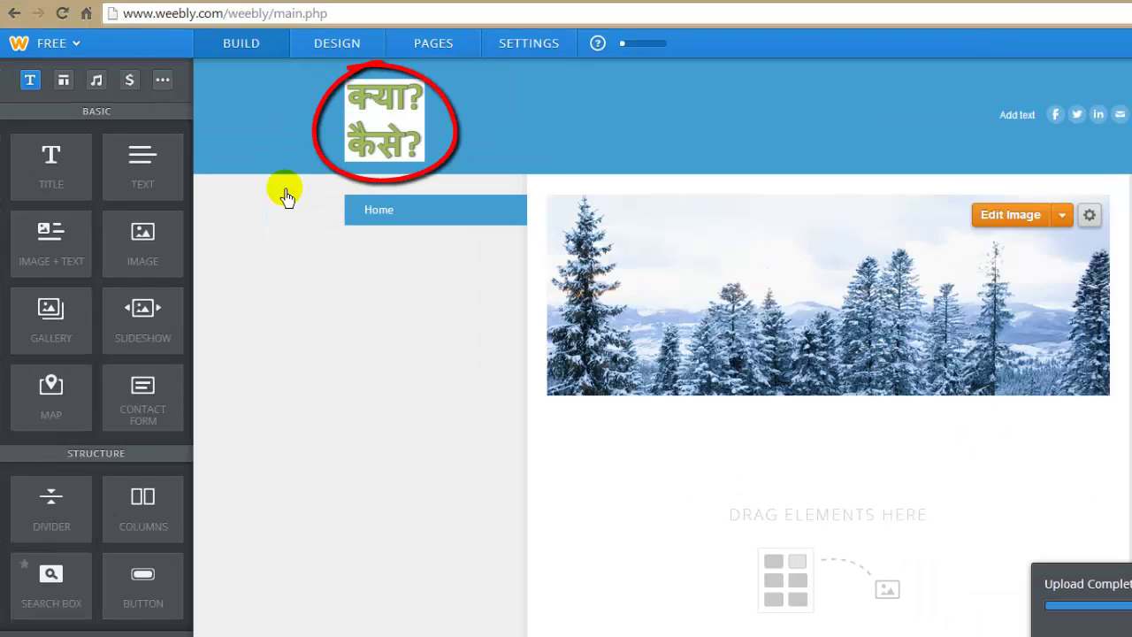
{"action": "left_click", "coordinate": [316, 116]}
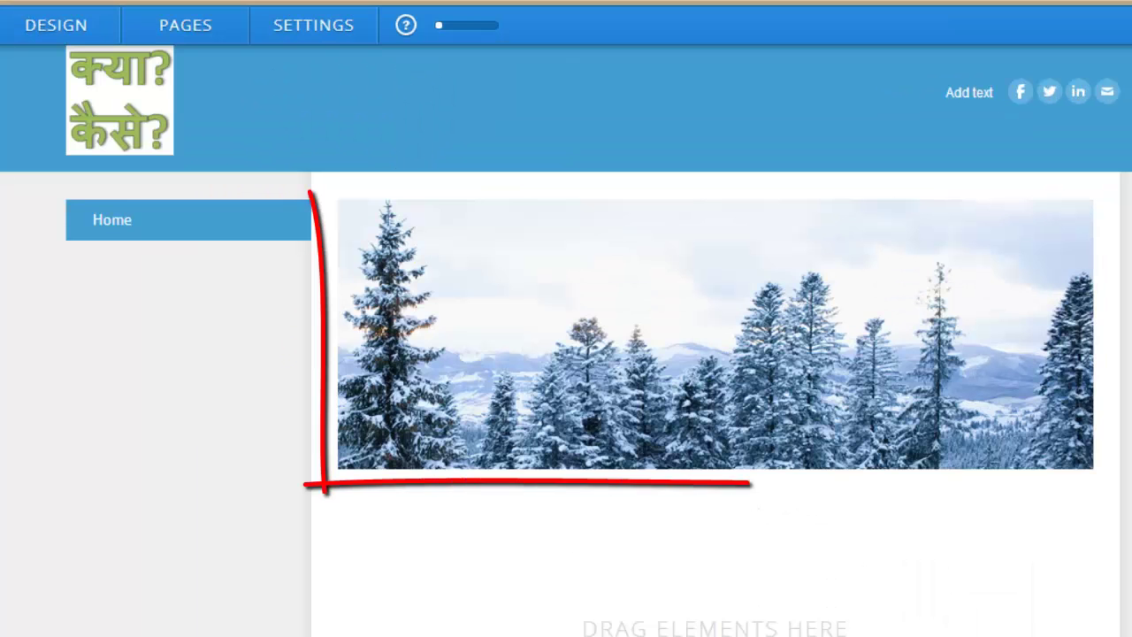
{"action": "mouse_move", "coordinate": [1027, 249]}
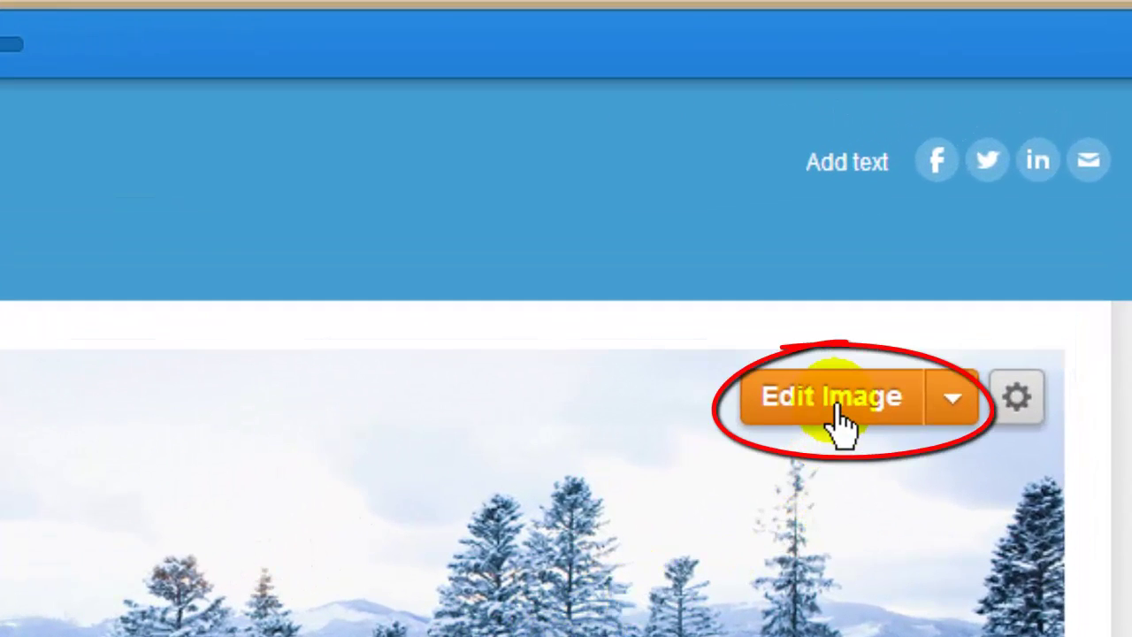
- Upload the Kya Kaise_Globe_small picture from the computer into the banner's image editor
{"action": "left_click", "coordinate": [835, 406]}
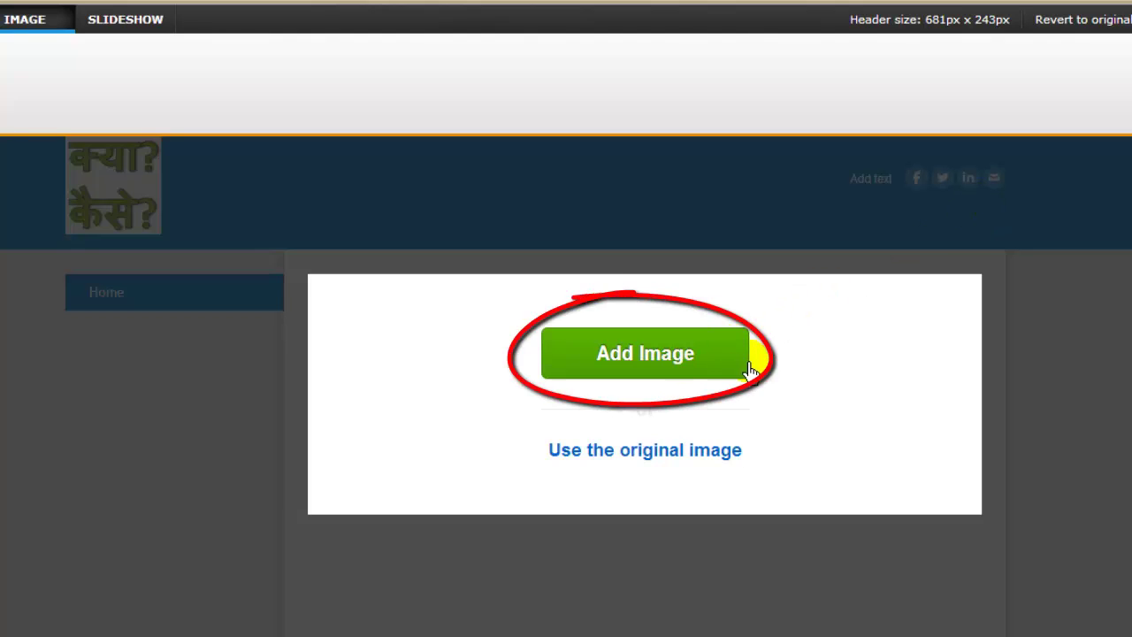
{"action": "left_click", "coordinate": [719, 370]}
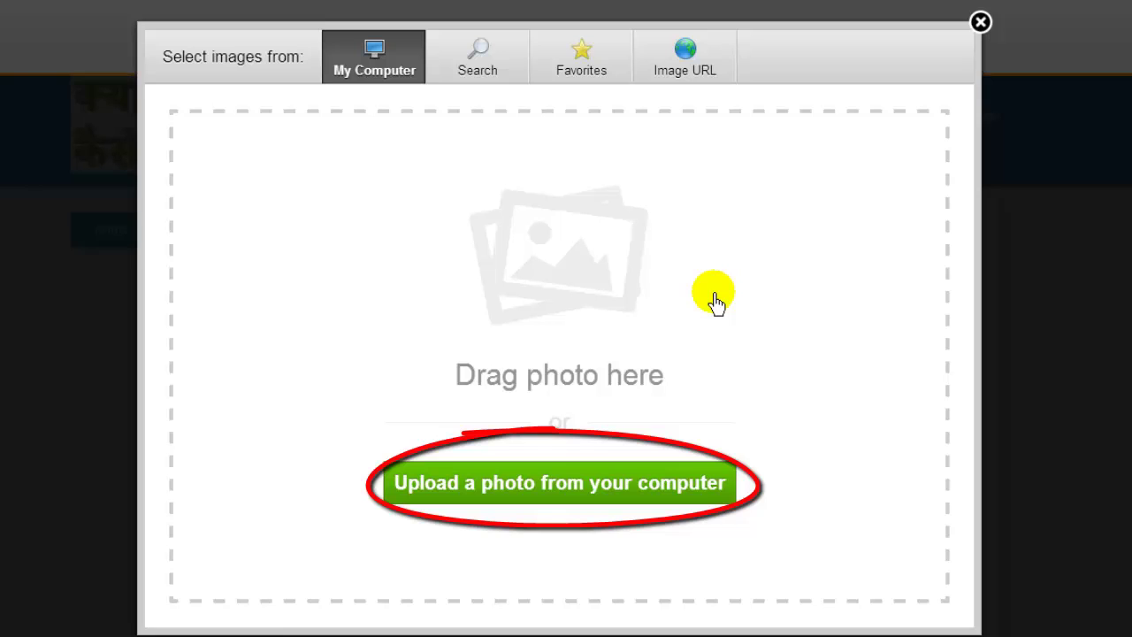
{"action": "left_click", "coordinate": [687, 495]}
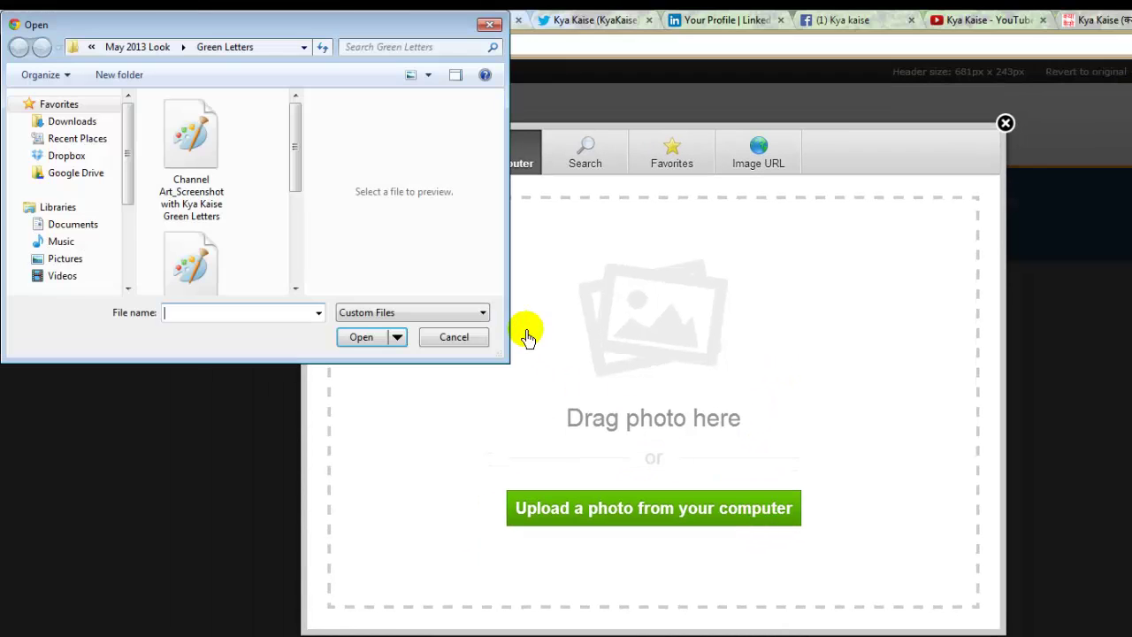
{"action": "left_click", "coordinate": [295, 289]}
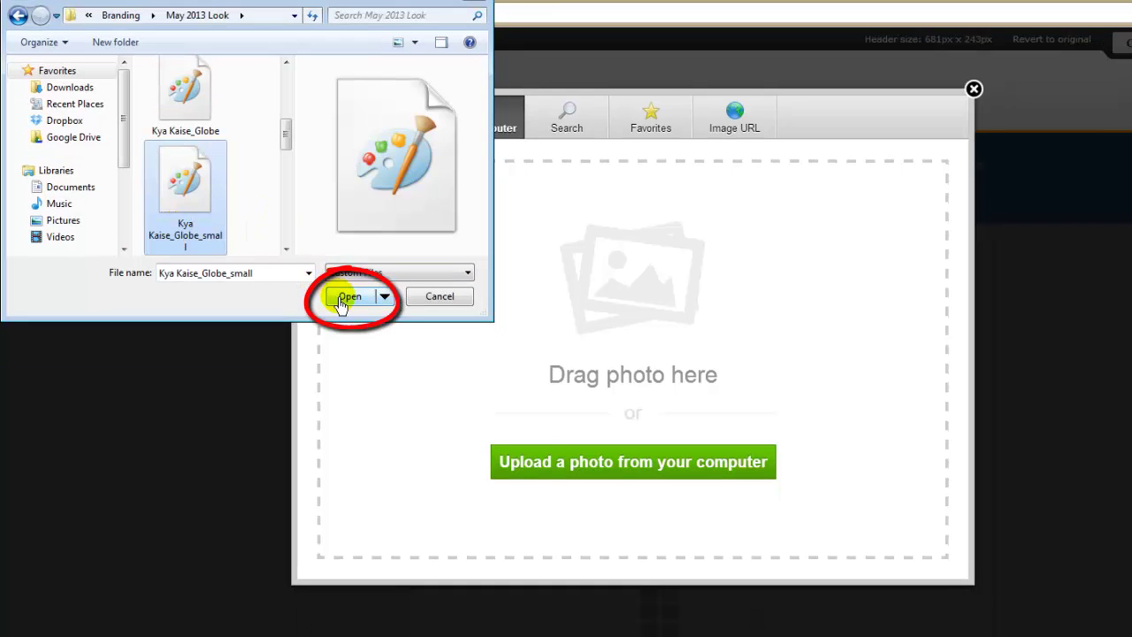
{"action": "left_click", "coordinate": [343, 298]}
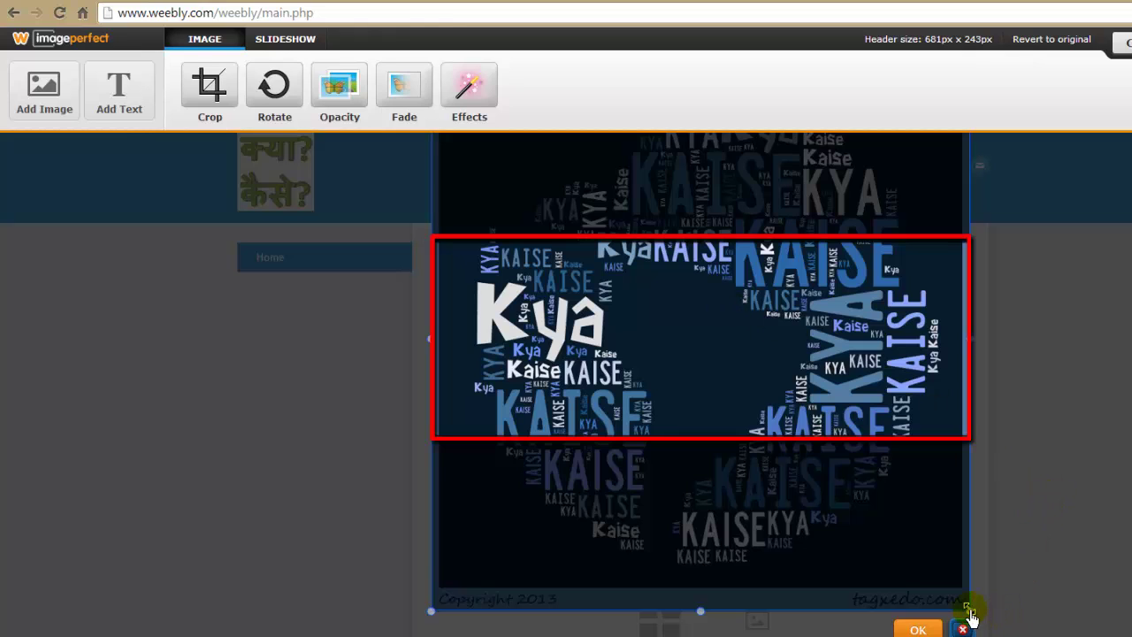
- Resize the globe picture to about 190x190, fit it to the banner's top-left, and confirm
{"action": "left_click_drag", "start_coordinate": [969, 619], "coordinate": [798, 433]}
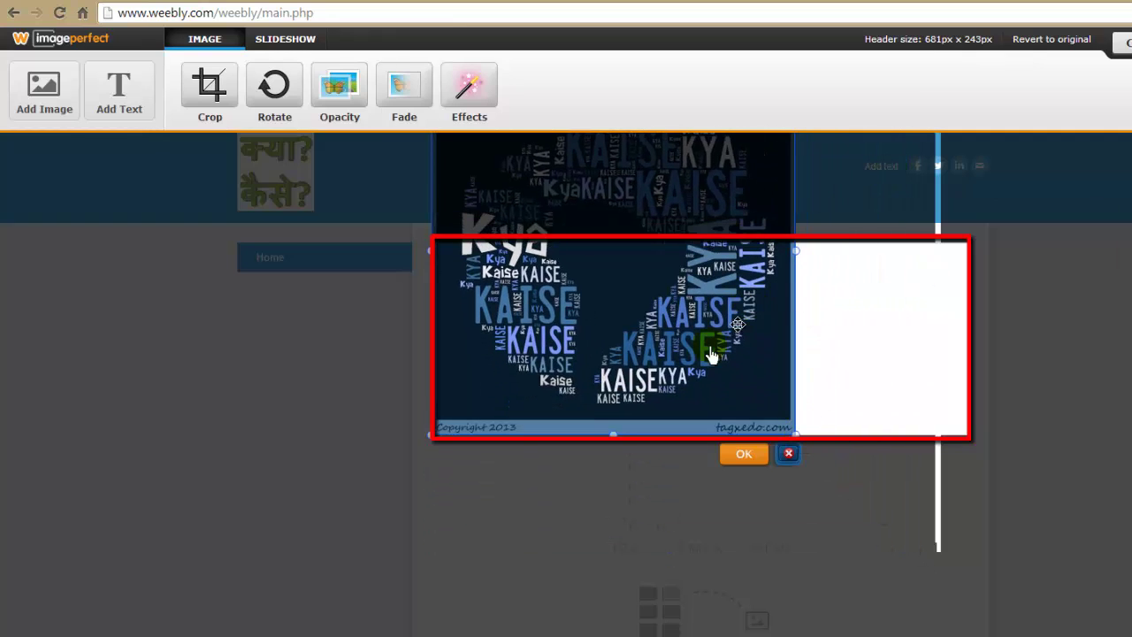
{"action": "left_click_drag", "start_coordinate": [713, 353], "coordinate": [690, 481]}
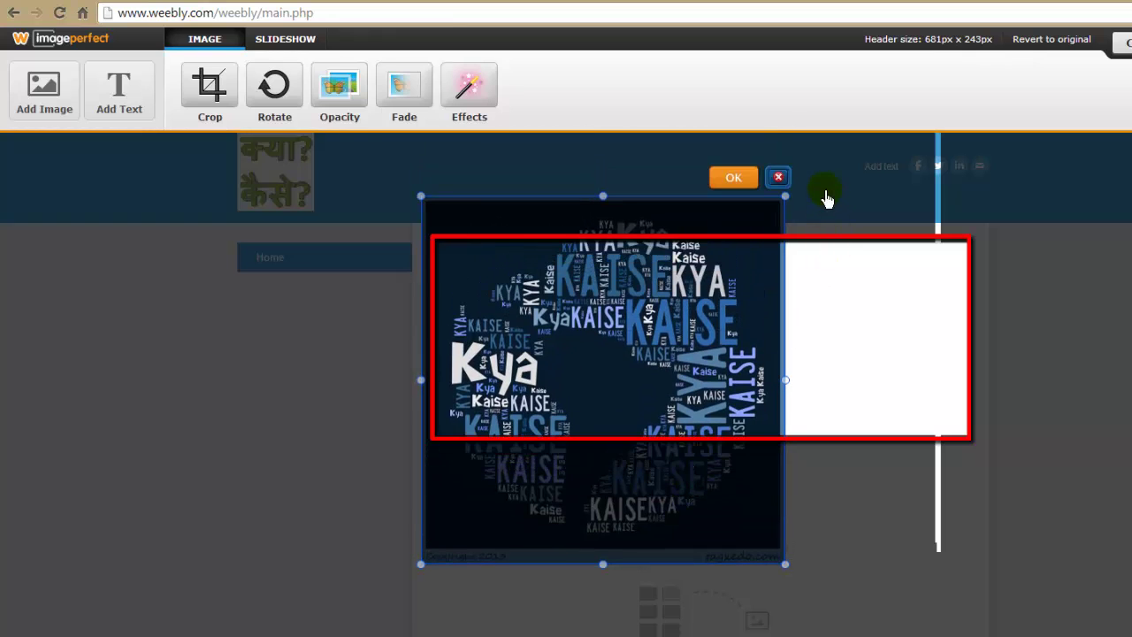
{"action": "left_click_drag", "start_coordinate": [784, 196], "coordinate": [589, 396]}
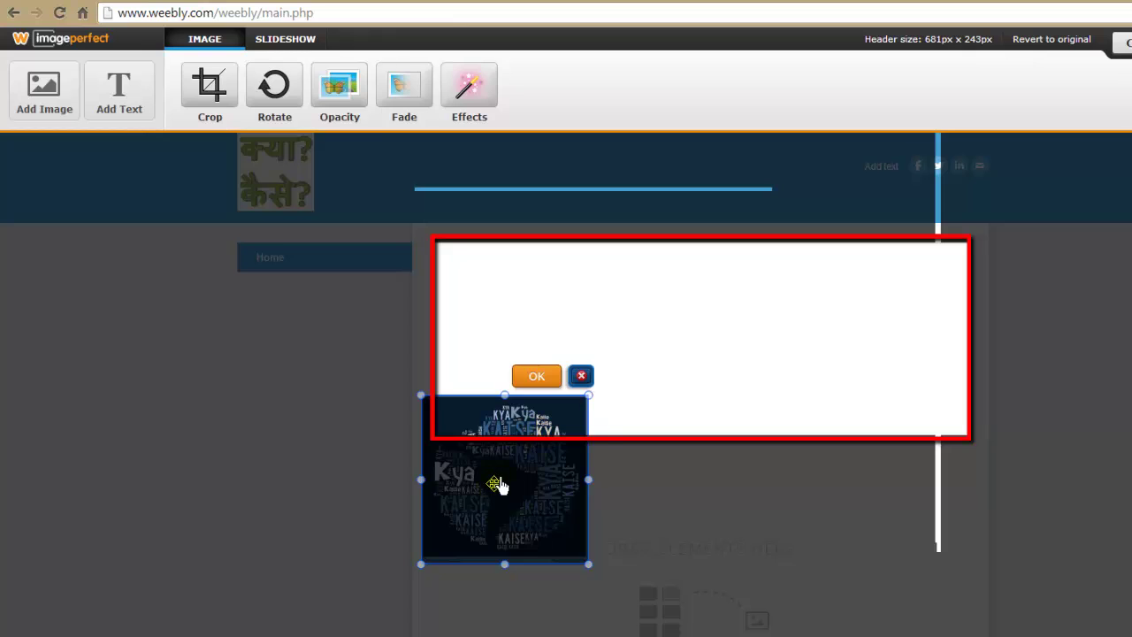
{"action": "left_click_drag", "start_coordinate": [498, 482], "coordinate": [506, 340]}
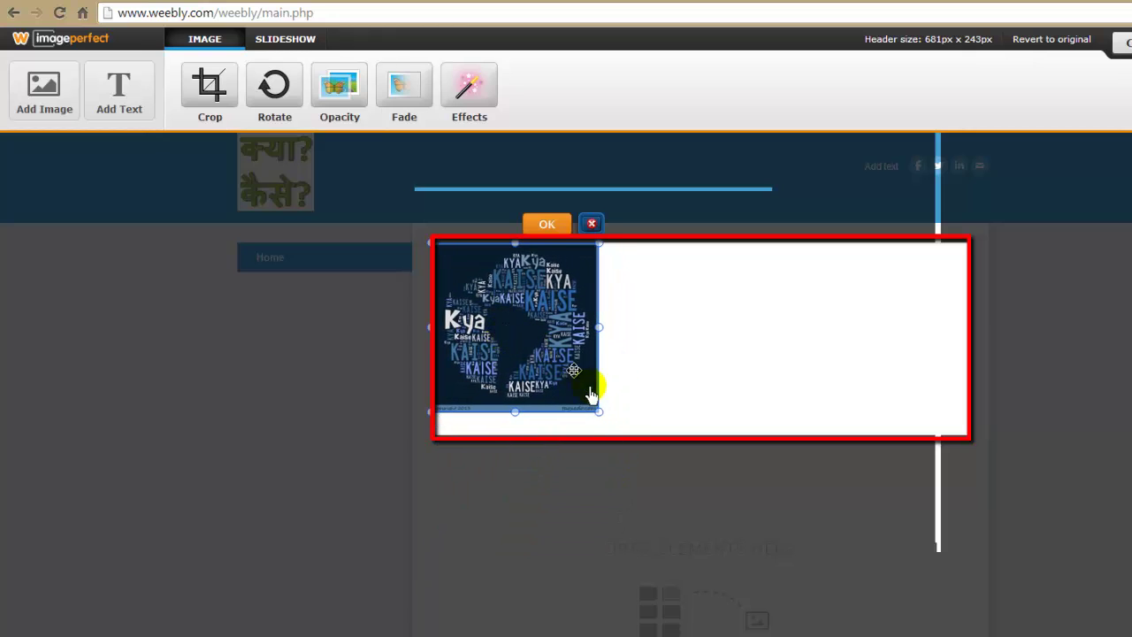
{"action": "left_click_drag", "start_coordinate": [599, 424], "coordinate": [621, 445]}
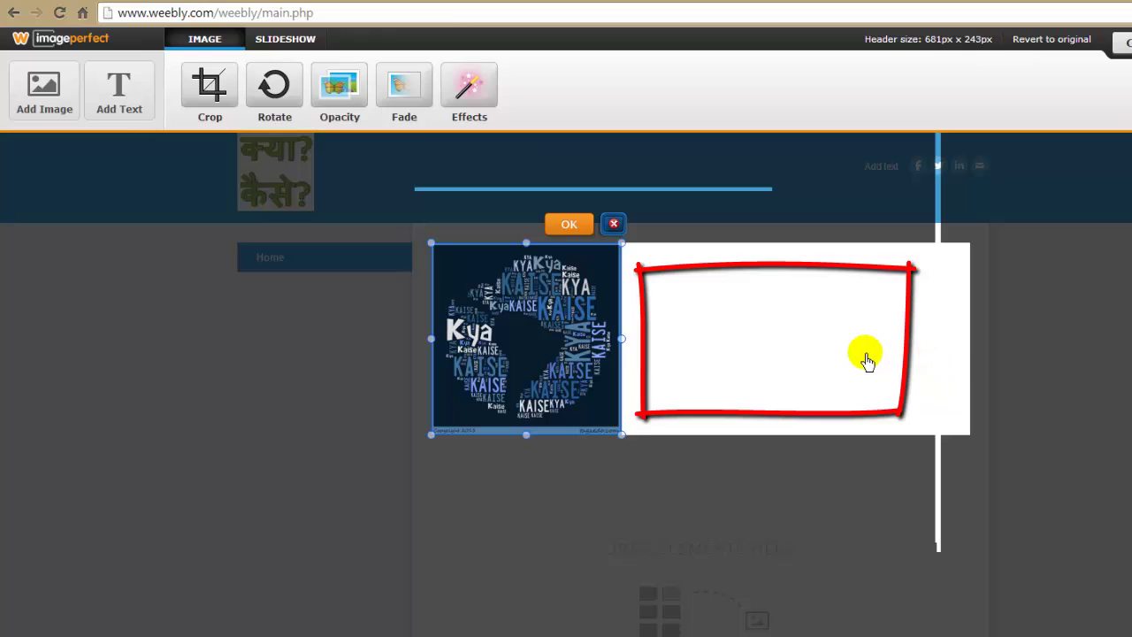
{"action": "left_click", "coordinate": [570, 224]}
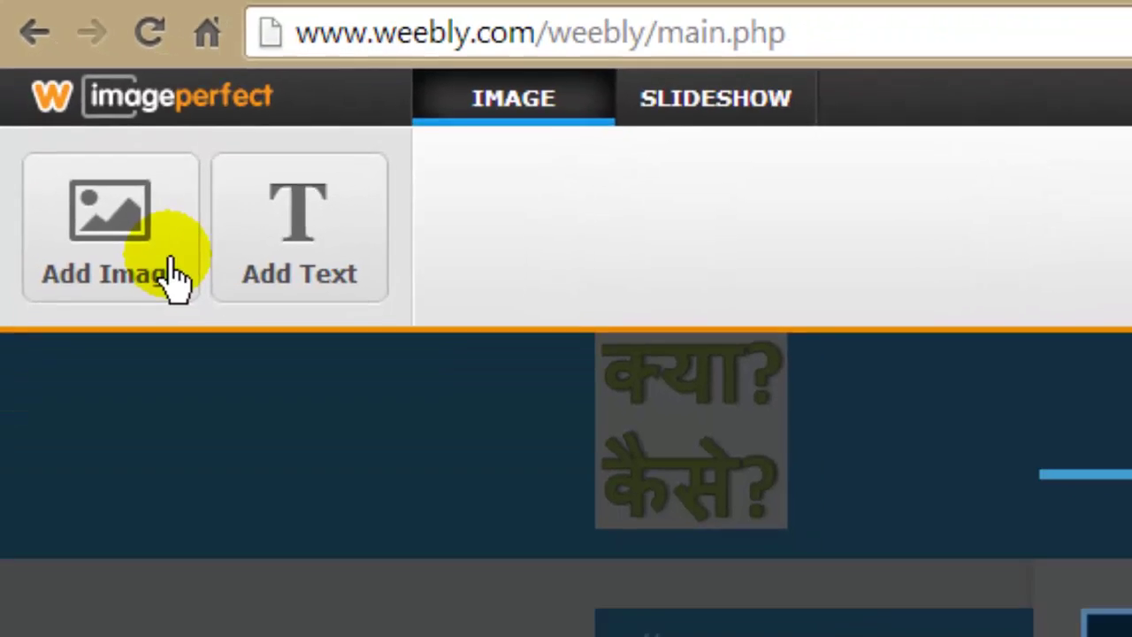
- Upload Cover Foto on Facebook from the Branding folder as a second banner image
{"action": "left_click", "coordinate": [248, 393]}
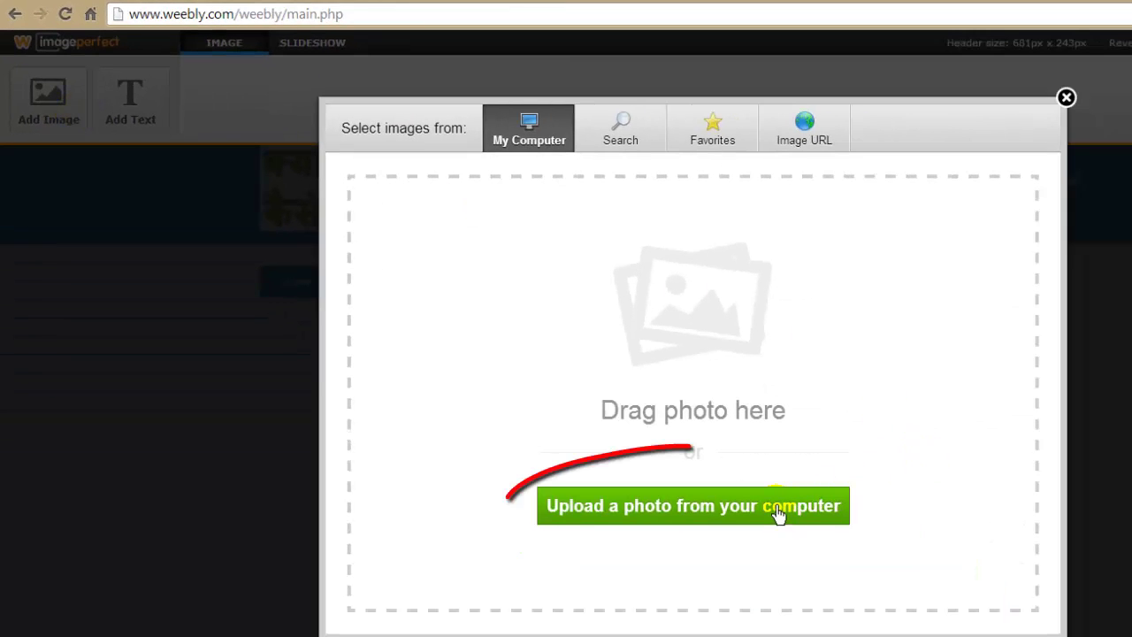
{"action": "left_click", "coordinate": [777, 514]}
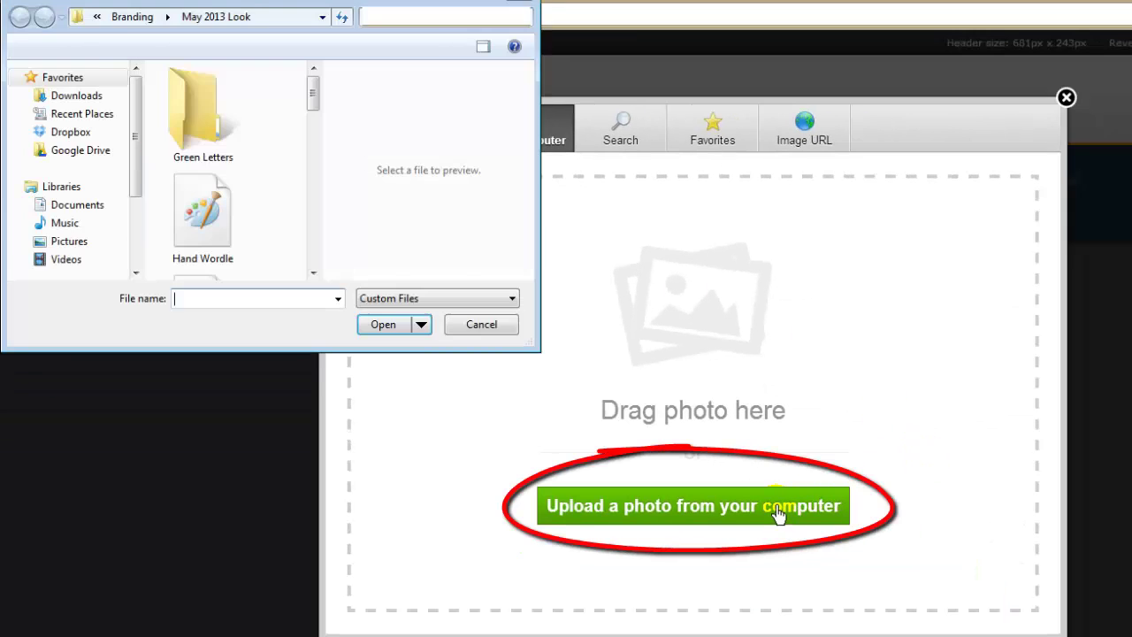
{"action": "left_click", "coordinate": [314, 274]}
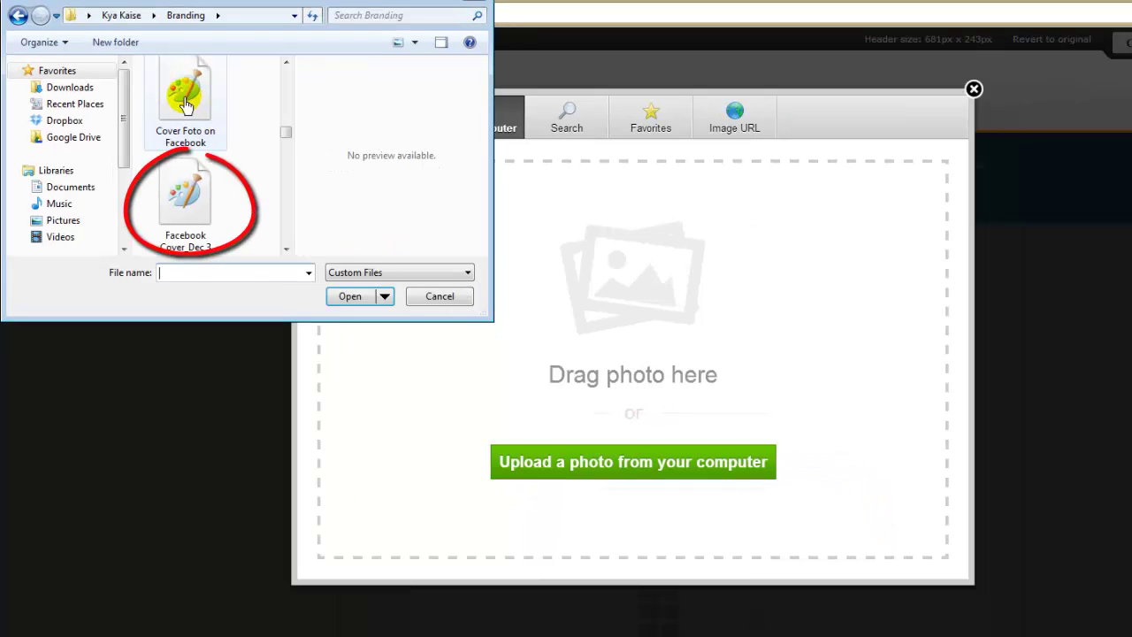
{"action": "left_click", "coordinate": [202, 107]}
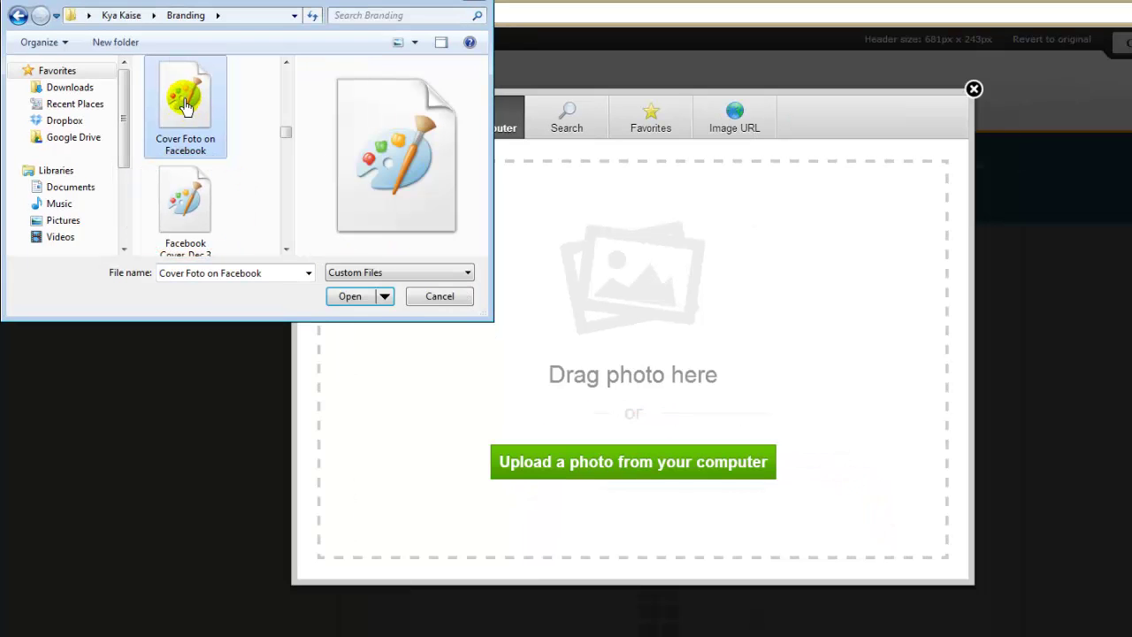
{"action": "left_click", "coordinate": [363, 305]}
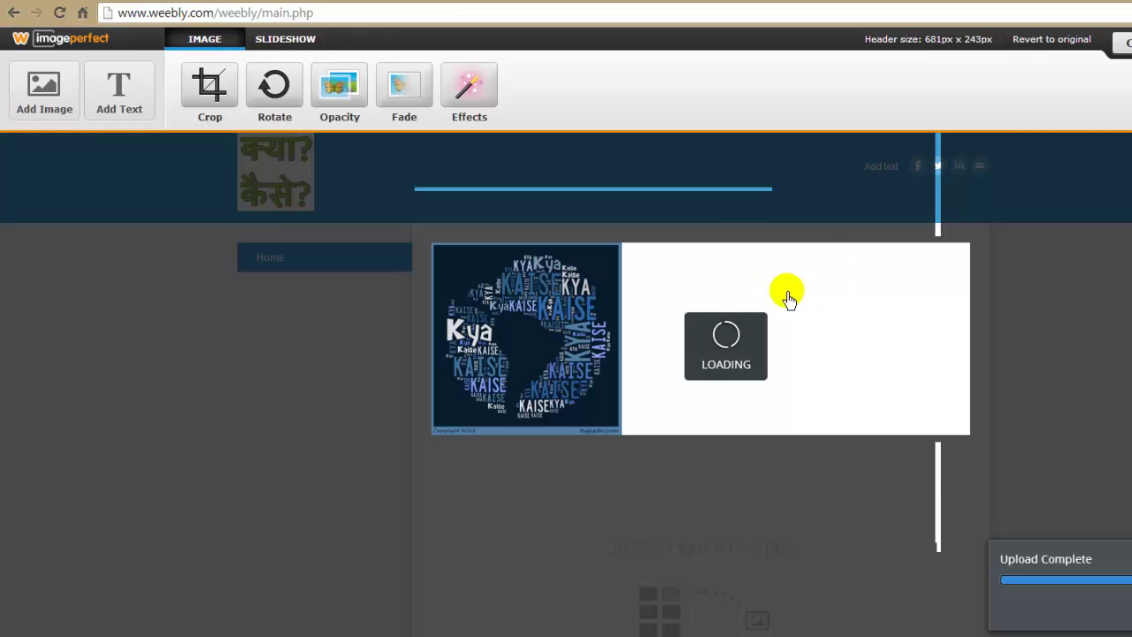
- Drag the Cover Foto picture to the right of the globe and confirm with OK
{"action": "left_click_drag", "start_coordinate": [710, 286], "coordinate": [871, 331]}
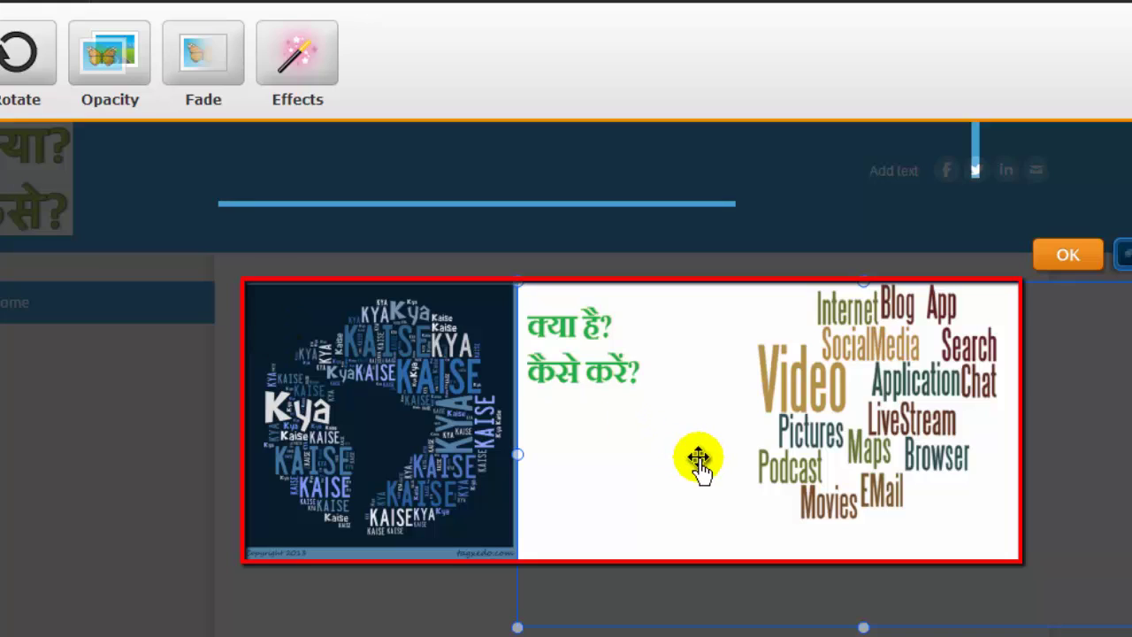
{"action": "left_click", "coordinate": [1067, 256]}
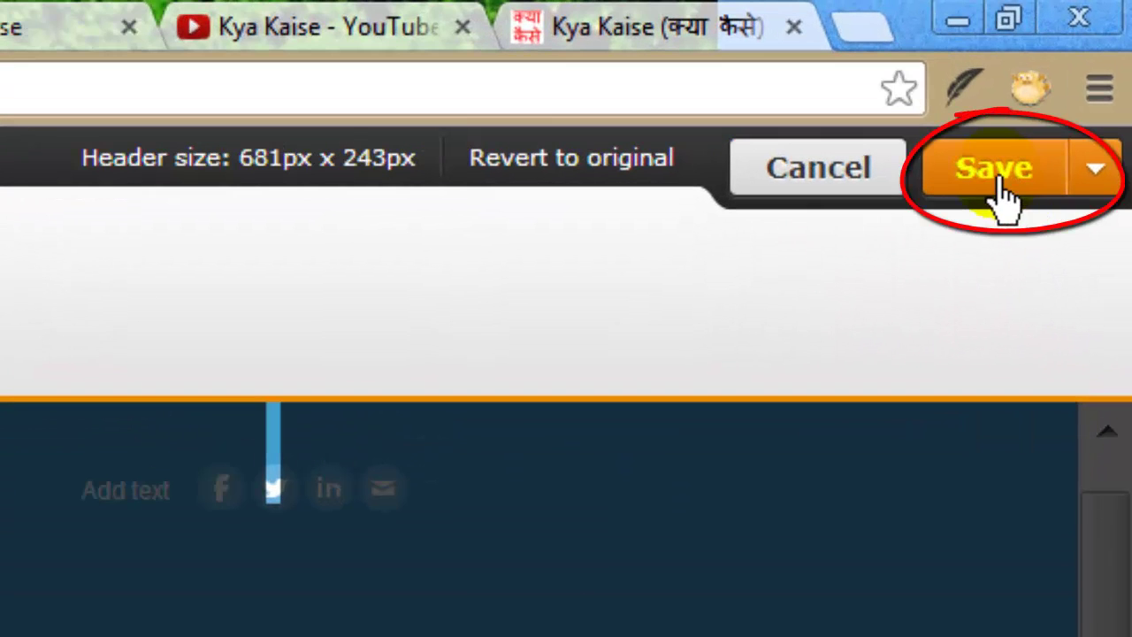
{"action": "left_click", "coordinate": [1001, 190]}
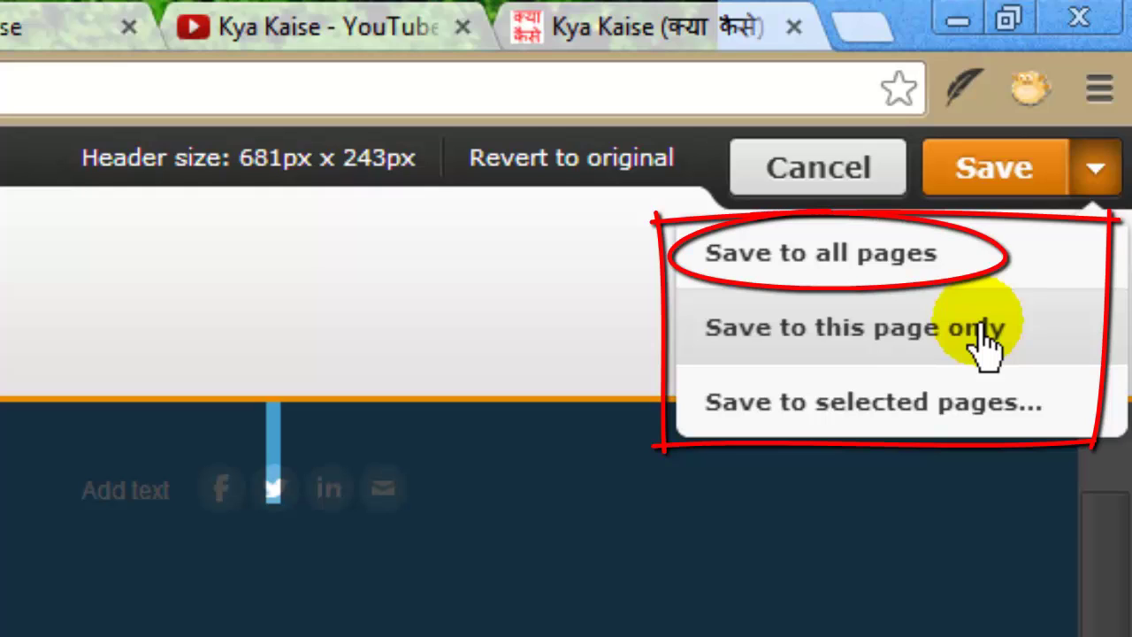
{"action": "left_click", "coordinate": [871, 255]}
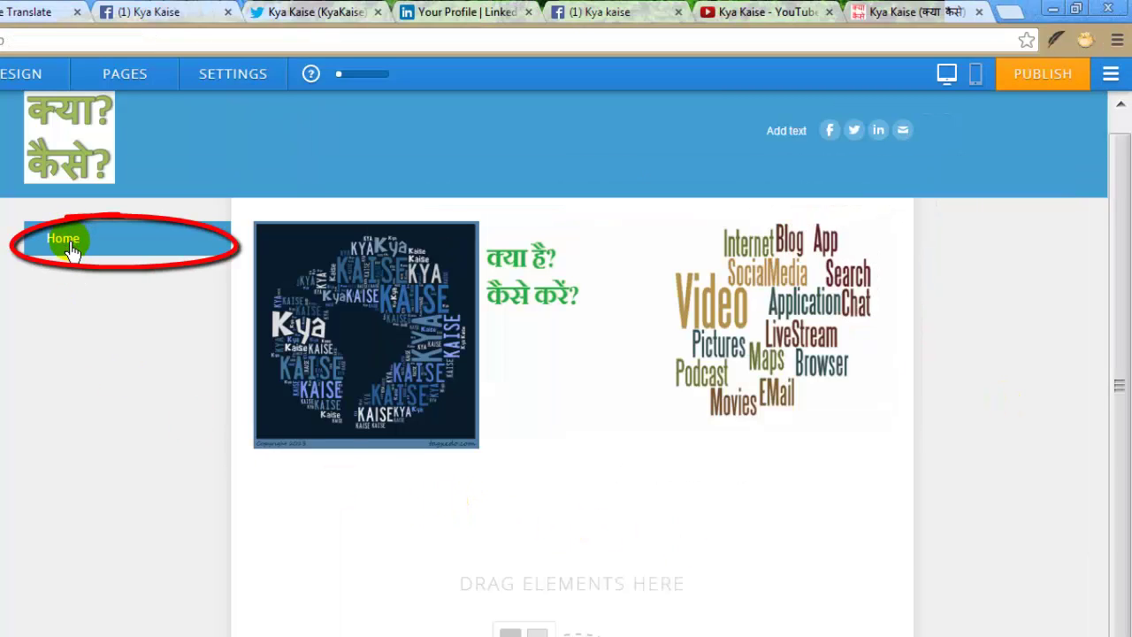
- Drop a Title block below the banner and enter the heading 'Learn about the Internet'
{"action": "left_click", "coordinate": [285, 349]}
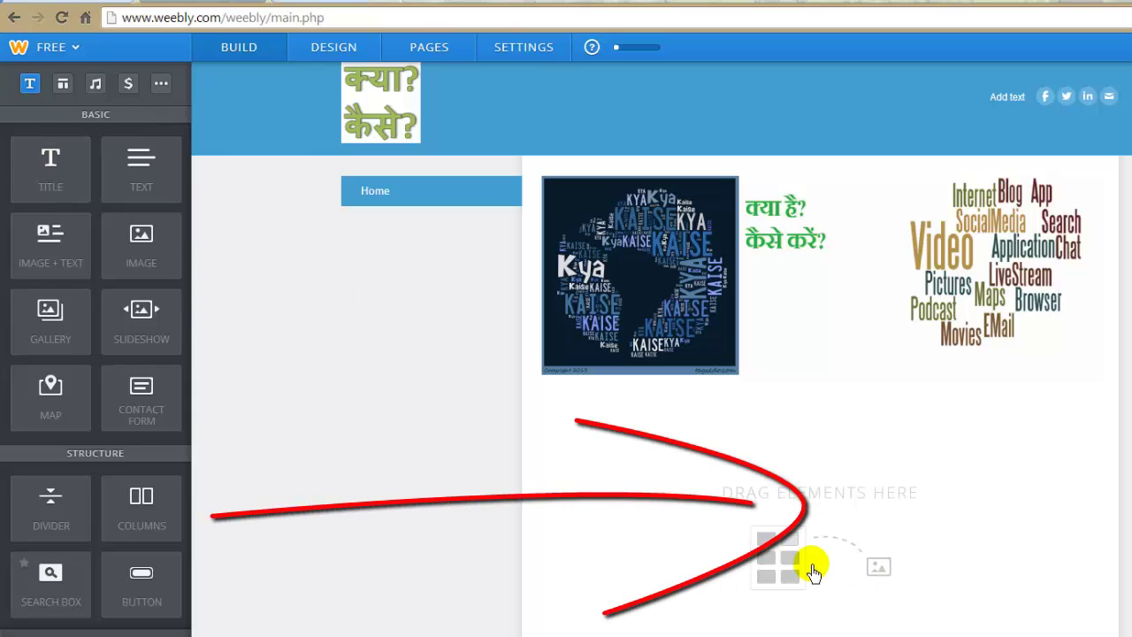
{"action": "mouse_move", "coordinate": [51, 172]}
{"action": "left_mouse_down"}
{"action": "mouse_move", "coordinate": [313, 341]}
{"action": "mouse_move", "coordinate": [530, 453]}
{"action": "mouse_move", "coordinate": [573, 448]}
{"action": "mouse_move", "coordinate": [575, 430]}
{"action": "left_mouse_up"}
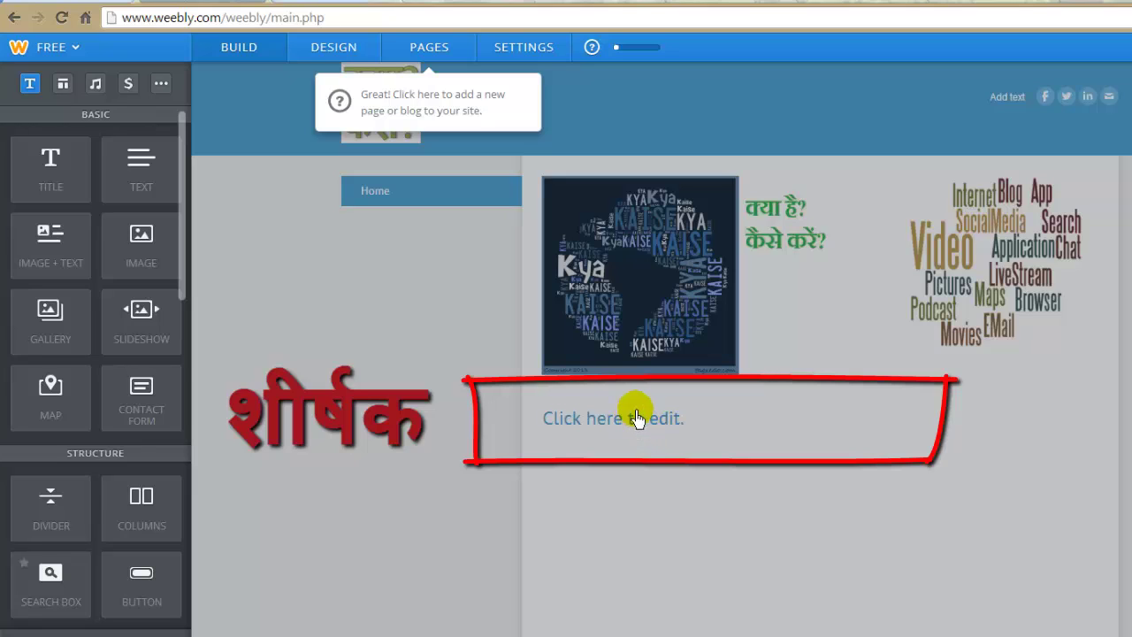
{"action": "left_click", "coordinate": [642, 428]}
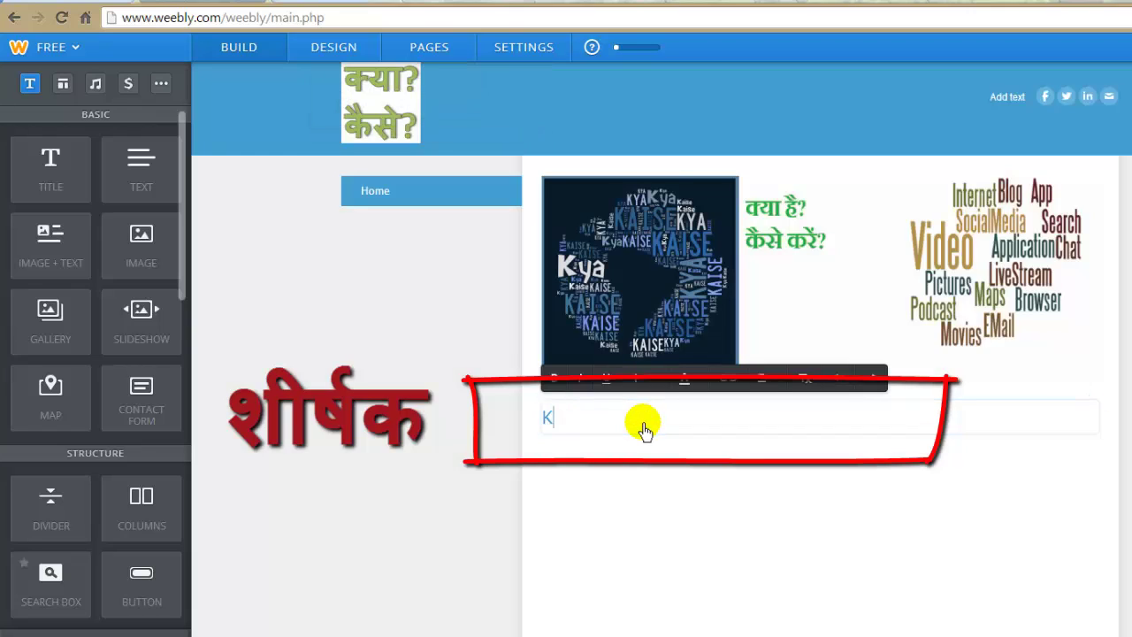
{"action": "type", "text": "Kya"}
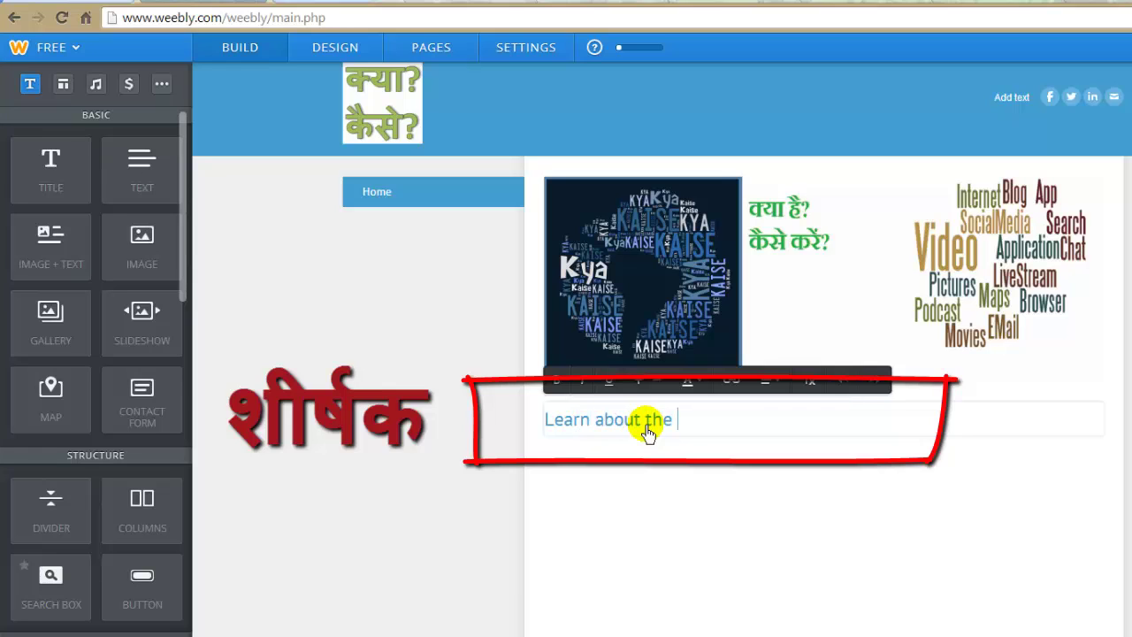
{"action": "type", "text": "nternet"}
{"action": "left_click", "coordinate": [719, 476]}
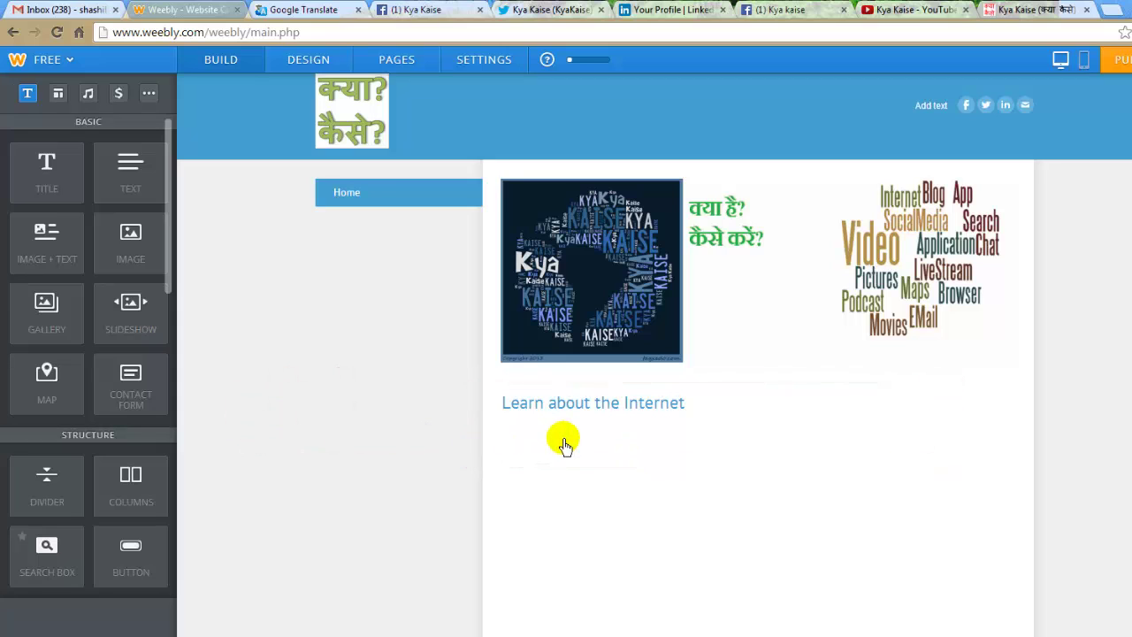
{"action": "left_click", "coordinate": [126, 182]}
- Place a Text paragraph block under the Learn about the Internet heading and start editing it
{"action": "mouse_move", "coordinate": [126, 182]}
{"action": "left_mouse_down"}
{"action": "mouse_move", "coordinate": [371, 392]}
{"action": "mouse_move", "coordinate": [574, 460]}
{"action": "mouse_move", "coordinate": [542, 472]}
{"action": "left_mouse_up"}
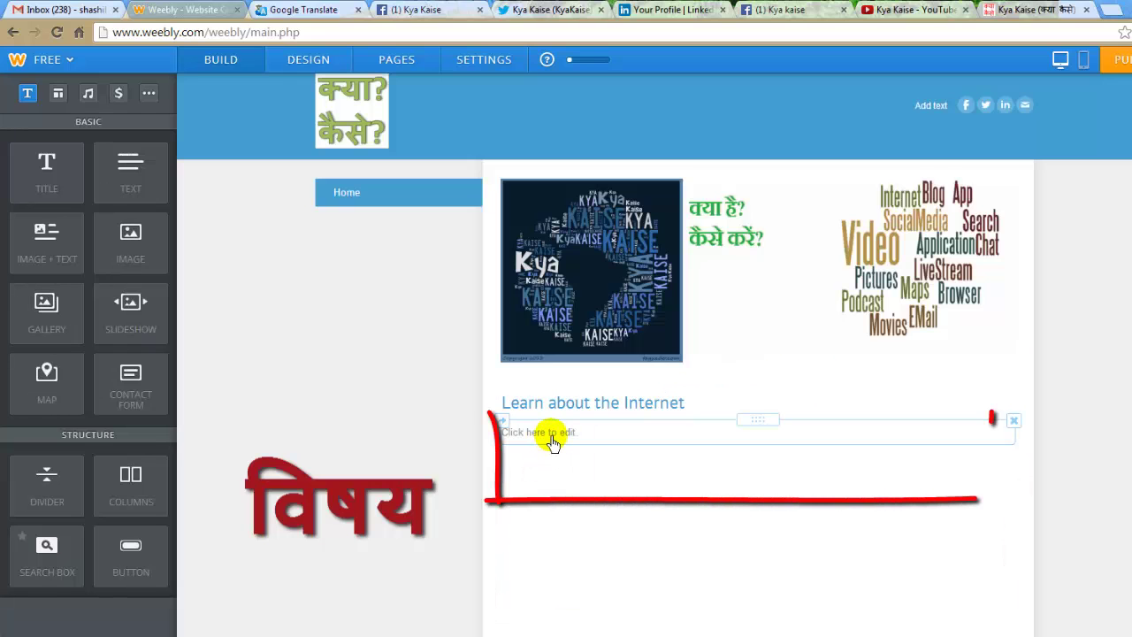
{"action": "left_click", "coordinate": [547, 437]}
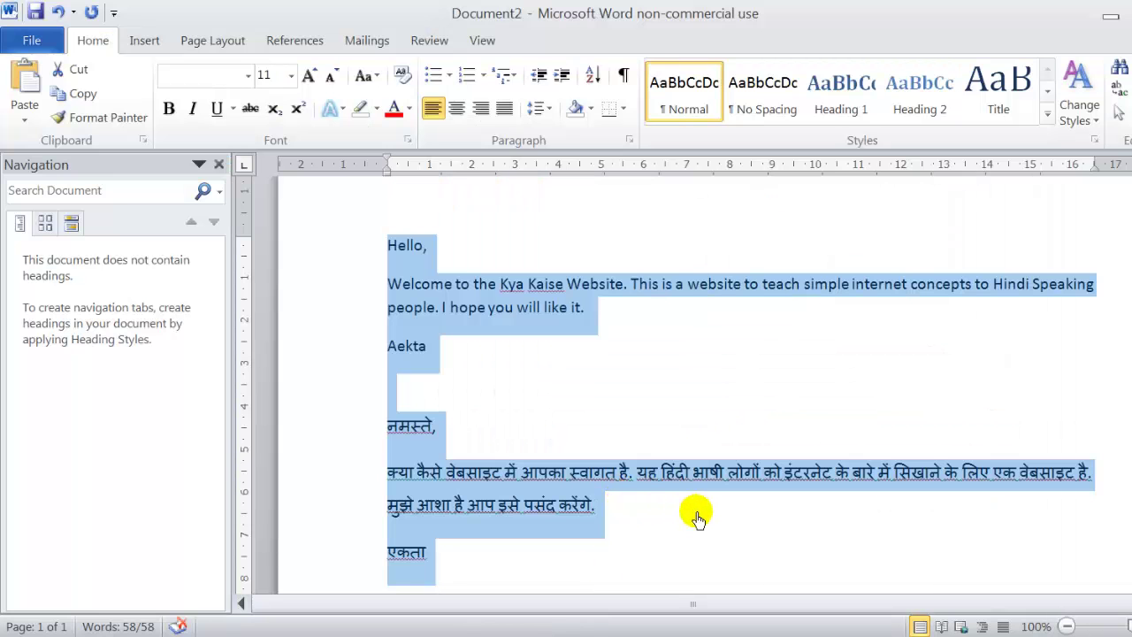
- Copy the English and Hindi welcome message from the Word document
{"action": "key", "text": "ctrl+c"}
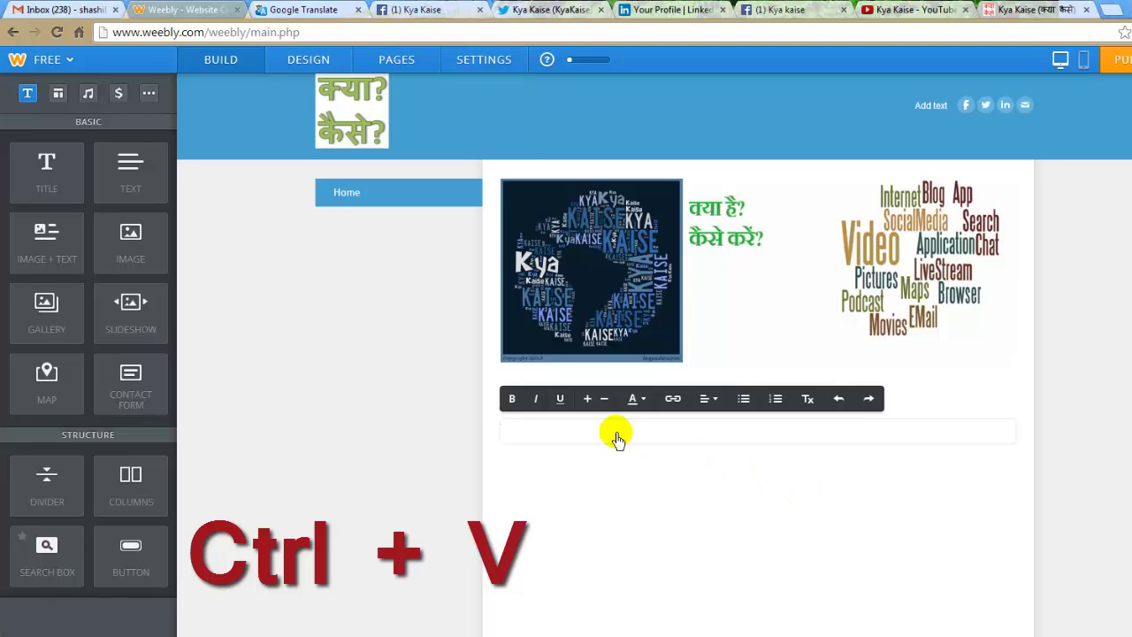
- Paste the bilingual welcome message into the text block and enlarge it several sizes
{"action": "key", "text": "ctrl+v"}
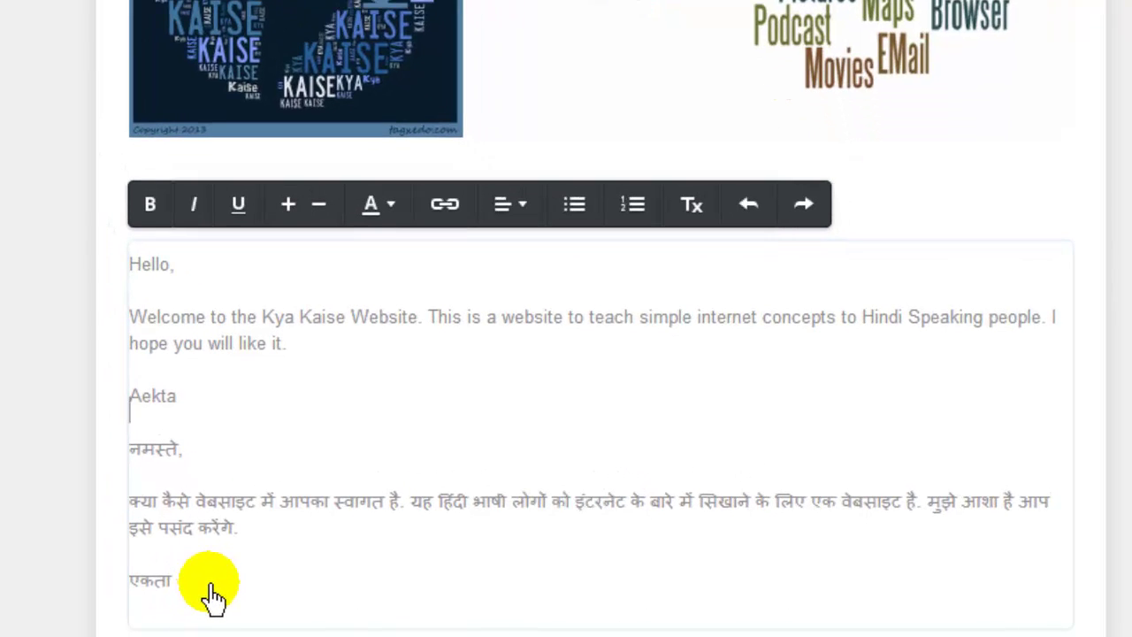
{"action": "left_click_drag", "start_coordinate": [215, 595], "coordinate": [133, 282]}
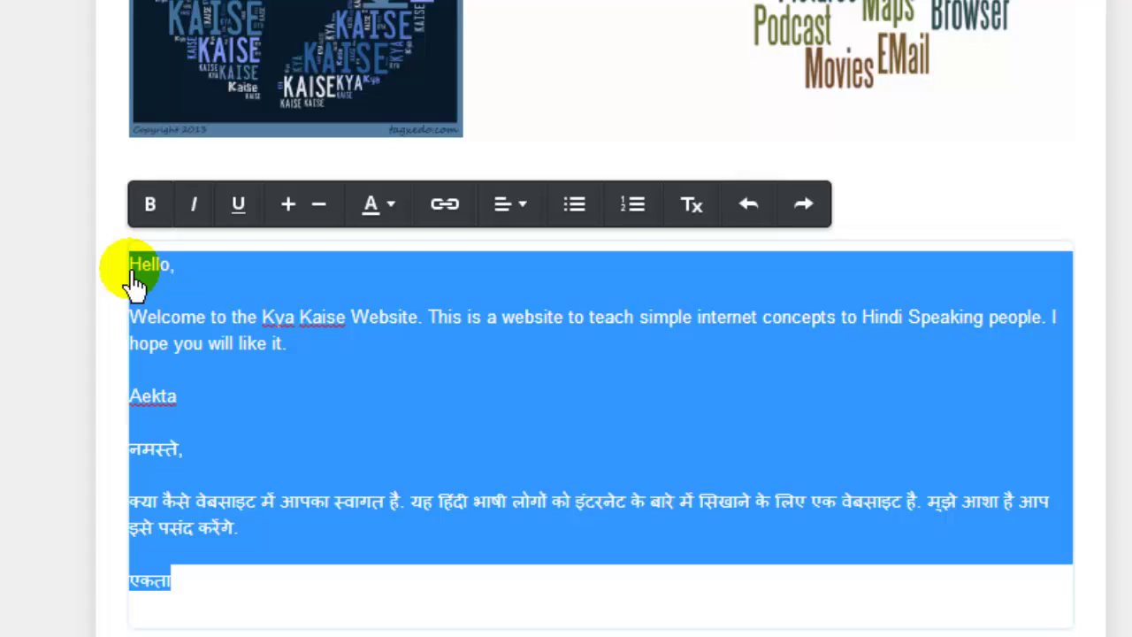
{"action": "left_click", "coordinate": [289, 217]}
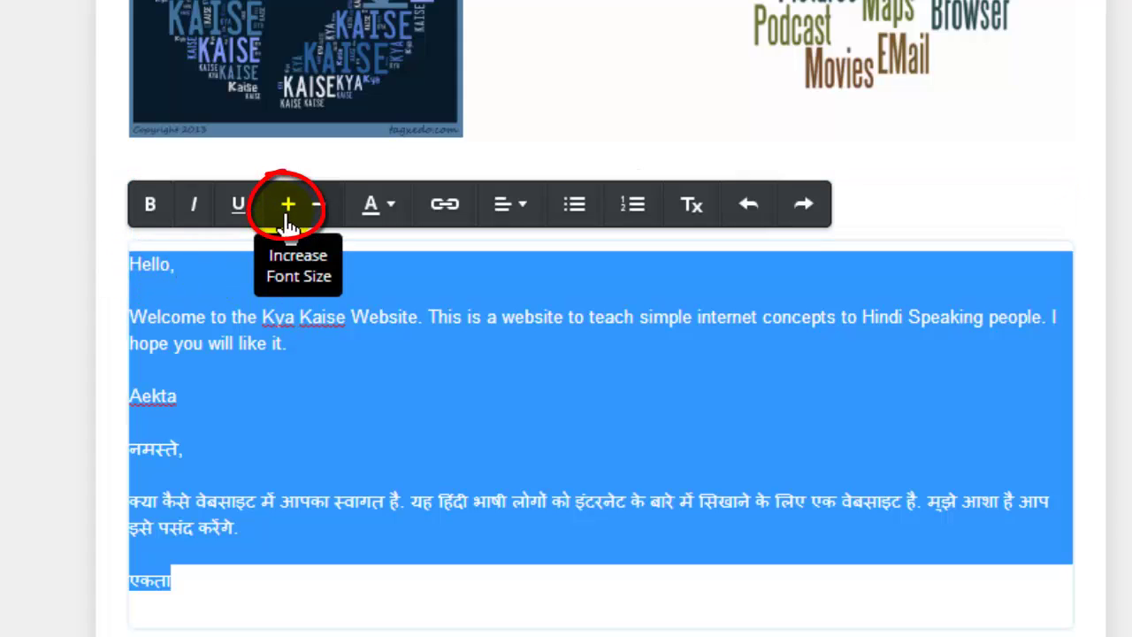
{"action": "left_click", "coordinate": [288, 212]}
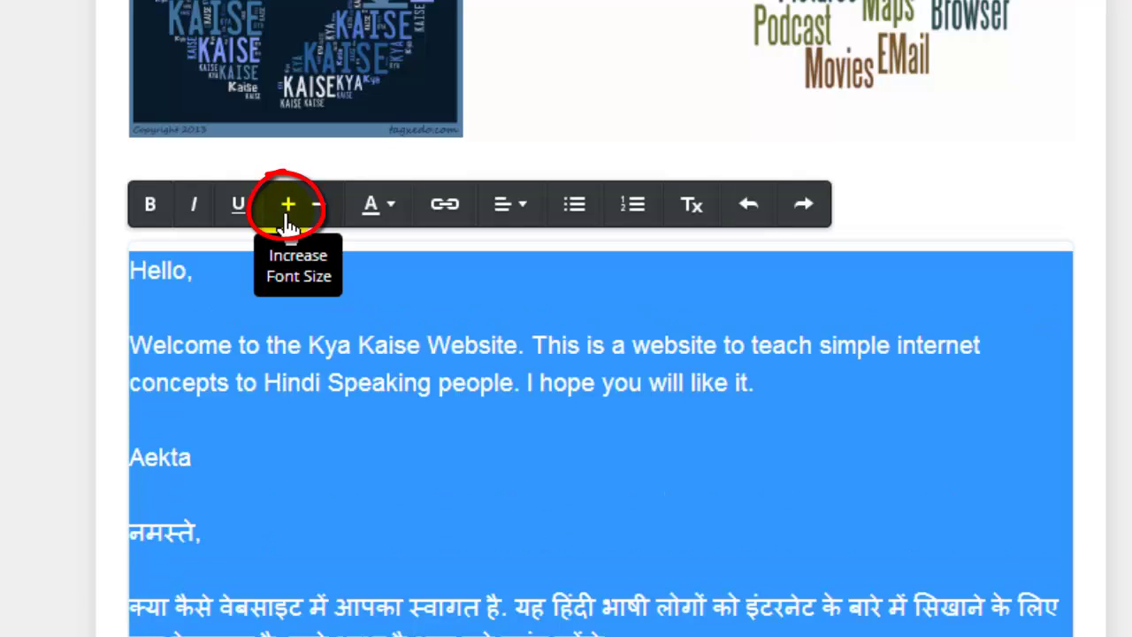
{"action": "left_click", "coordinate": [287, 212]}
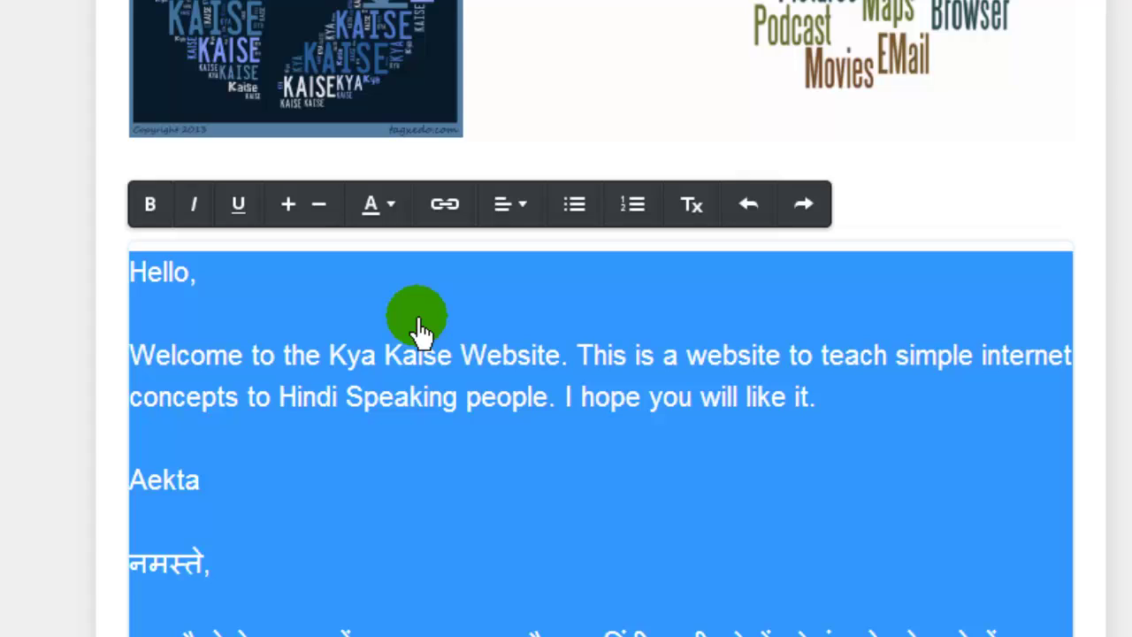
- Colour the welcome text purple and finish editing the paragraph
{"action": "left_click", "coordinate": [394, 211]}
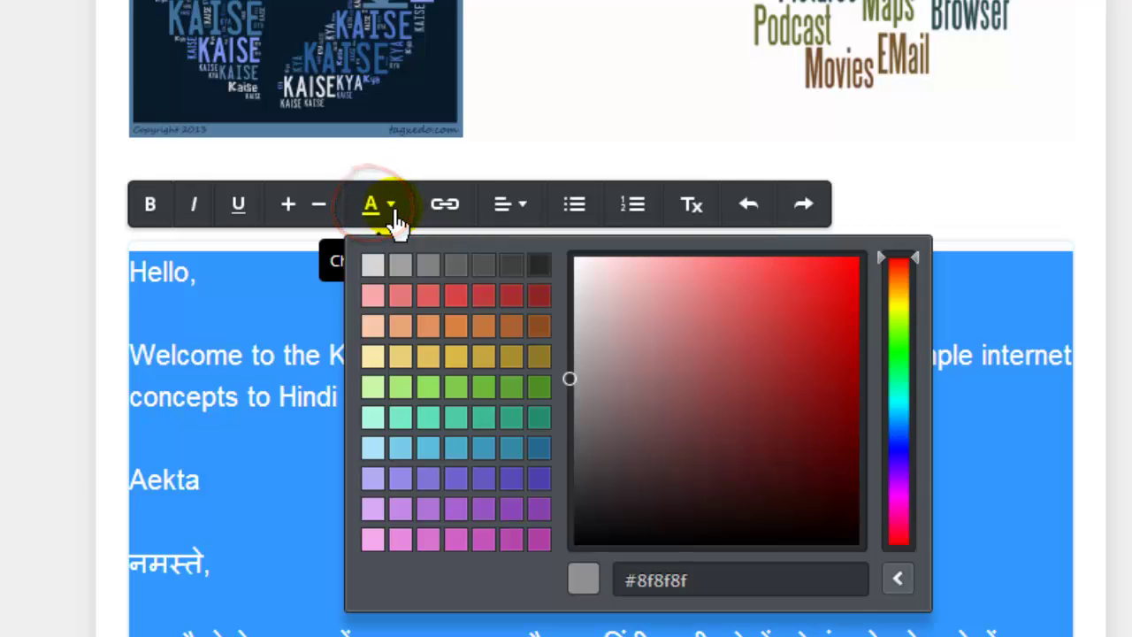
{"action": "left_click", "coordinate": [541, 482]}
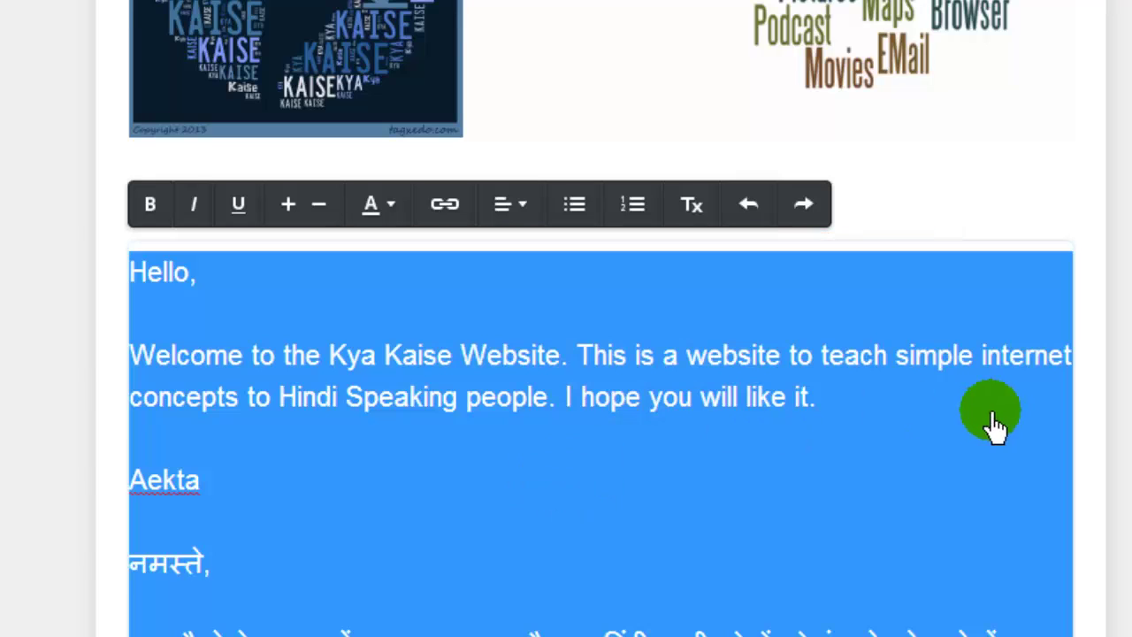
{"action": "left_click", "coordinate": [1094, 422]}
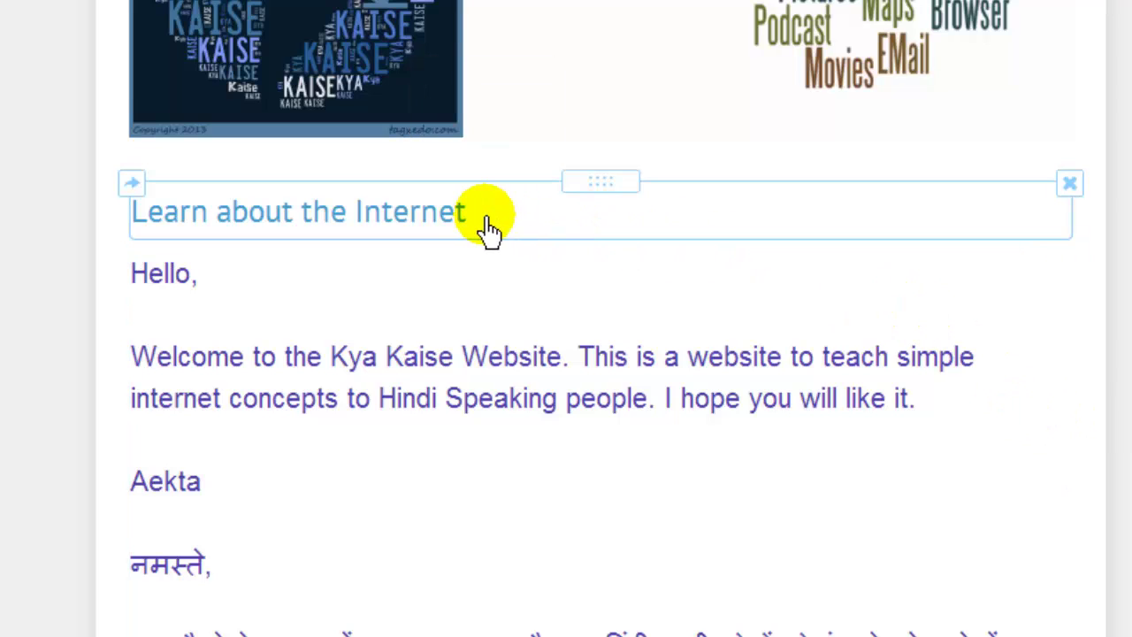
{"action": "left_click", "coordinate": [395, 434]}
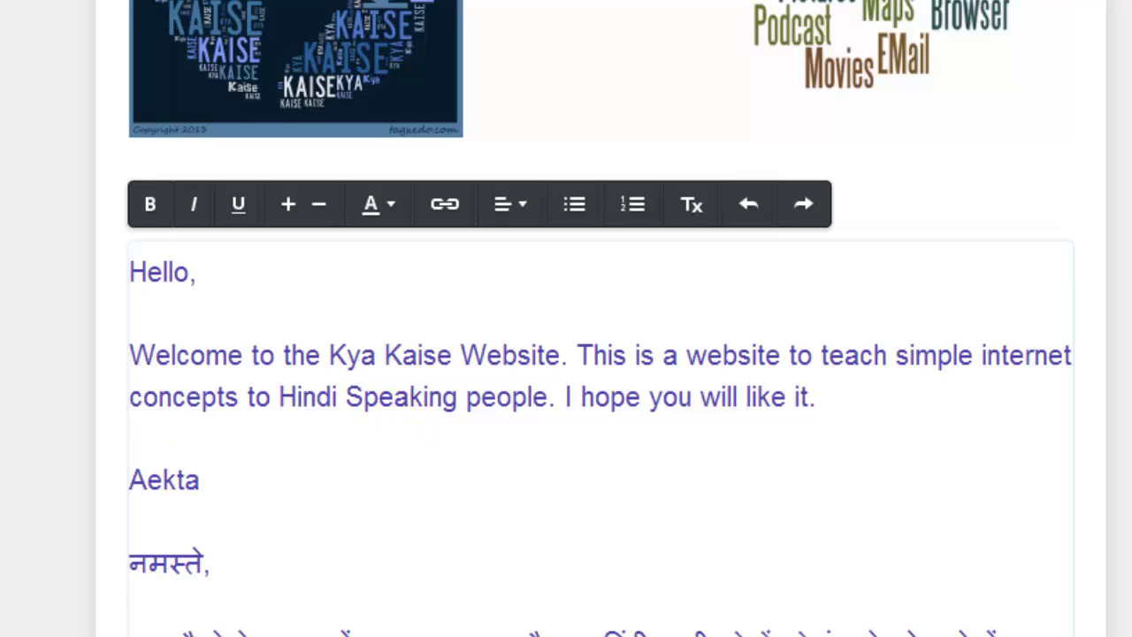
- Make the Learn about the Internet heading bold and one font size larger
{"action": "left_click", "coordinate": [478, 224]}
{"action": "left_click_drag", "start_coordinate": [478, 225], "coordinate": [65, 210]}
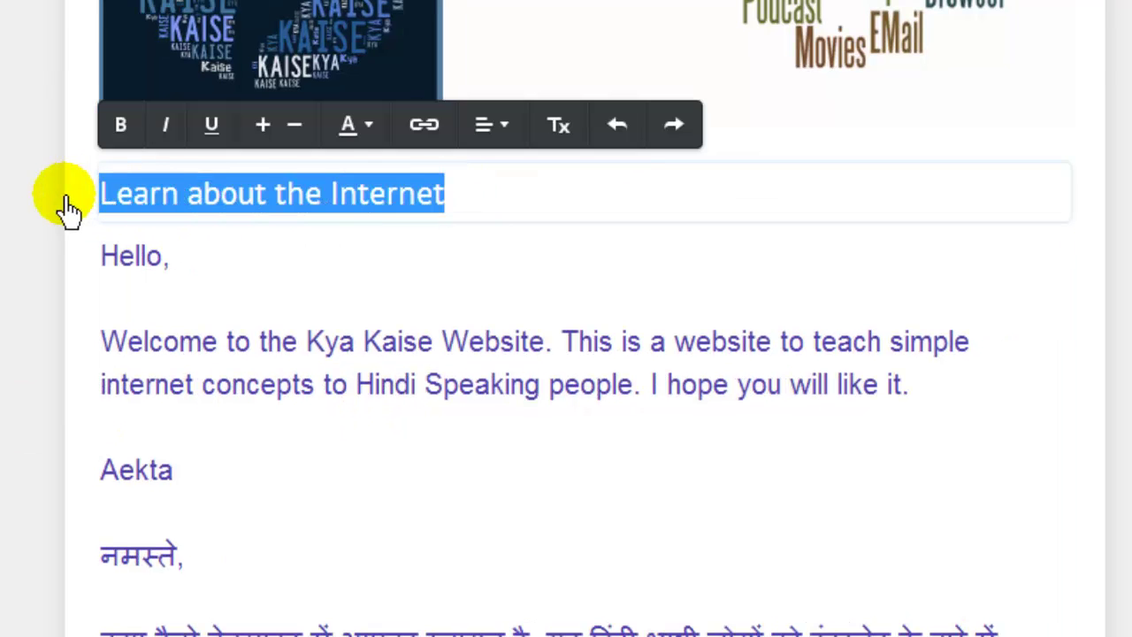
{"action": "left_click", "coordinate": [123, 133]}
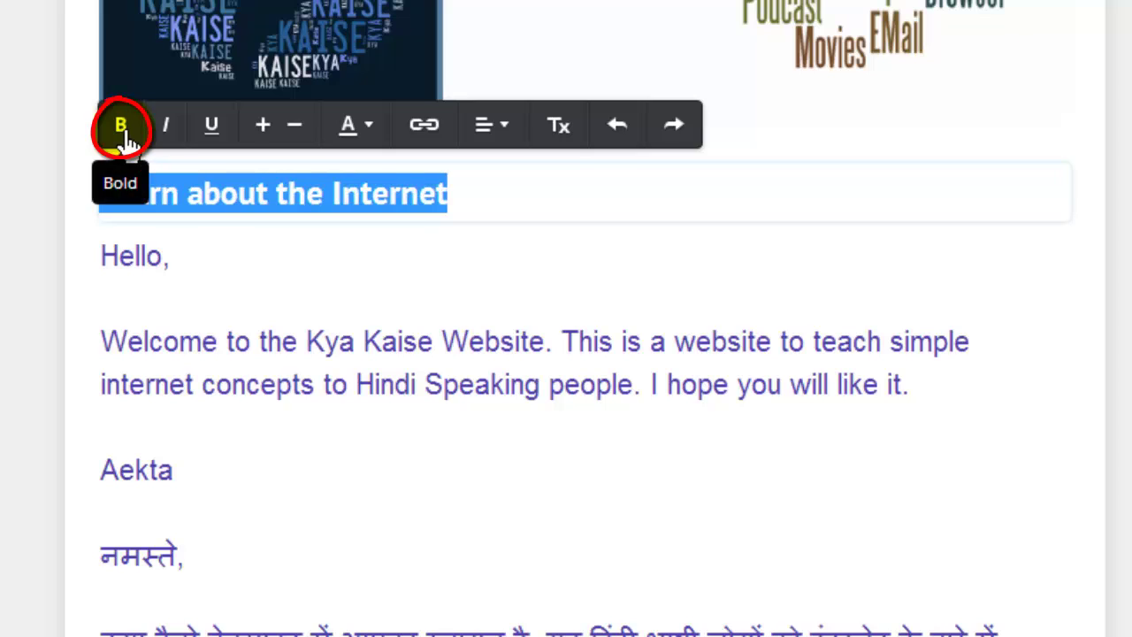
{"action": "left_click", "coordinate": [212, 135]}
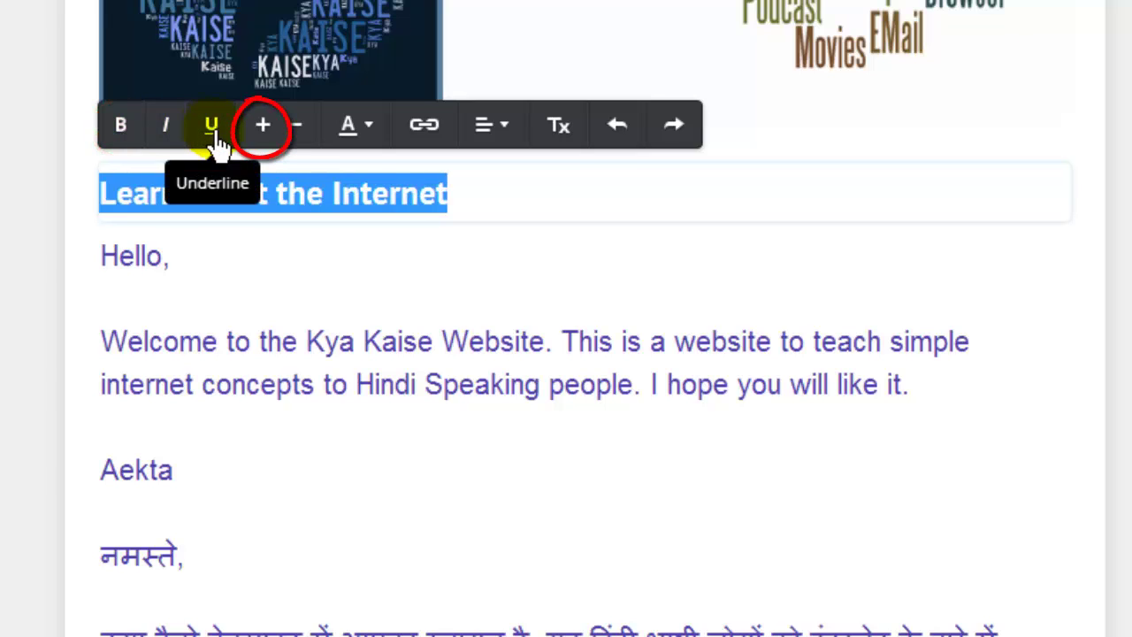
{"action": "left_click", "coordinate": [265, 137]}
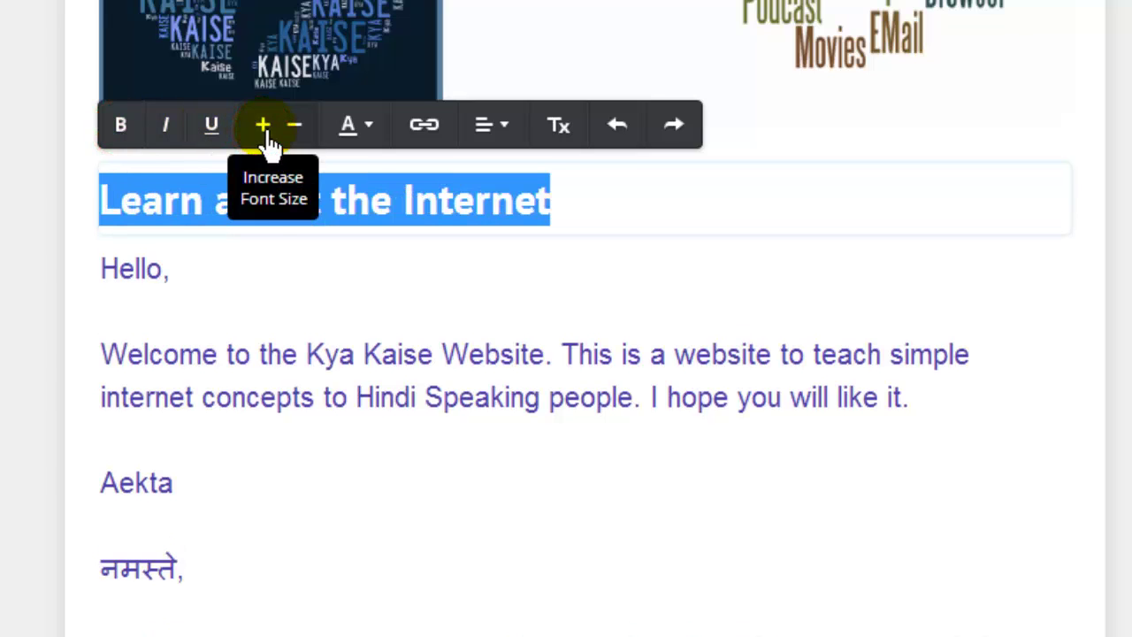
{"action": "left_click", "coordinate": [283, 311]}
{"action": "left_click", "coordinate": [2, 304]}
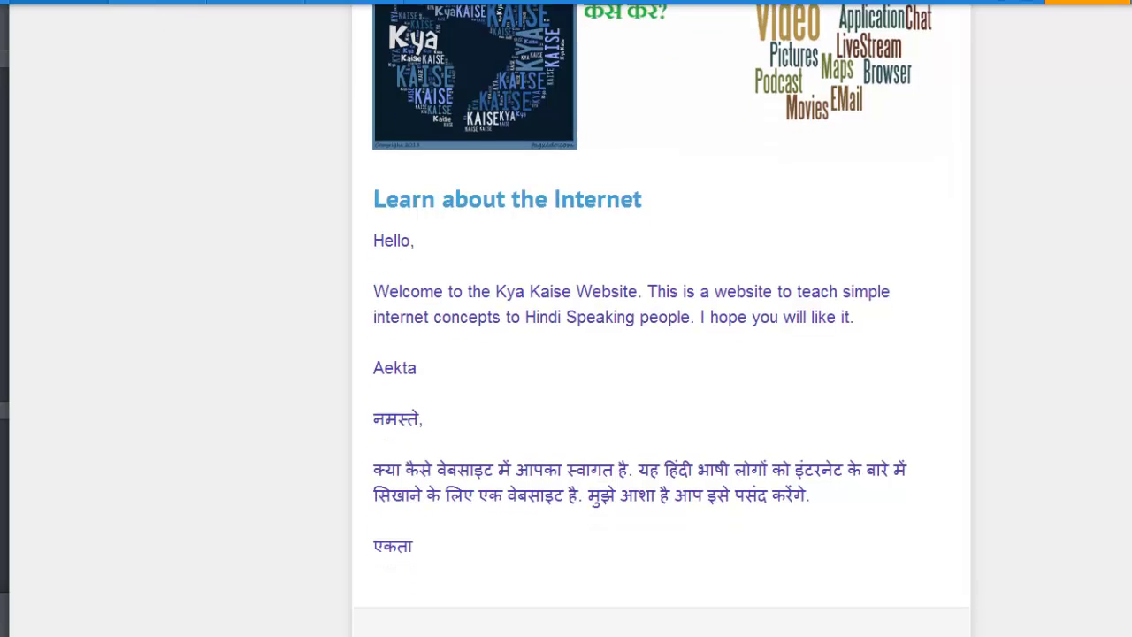
{"action": "scroll", "coordinate": [1079, 310], "scroll_direction": "up", "scroll_amount": 2}
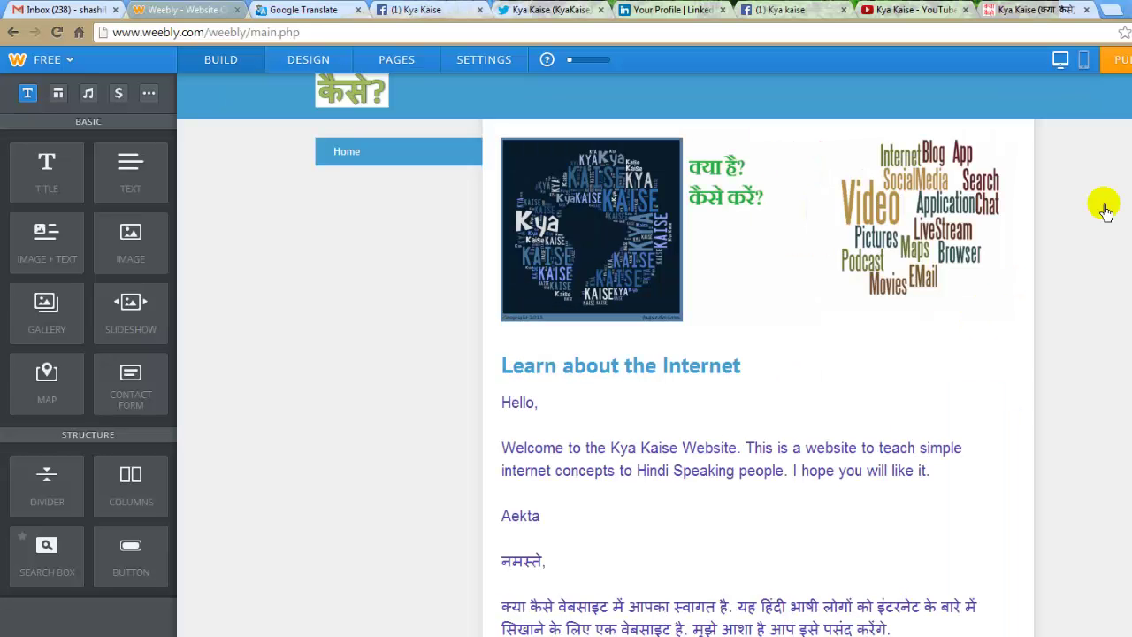
- Type 'Learn about the Basics of Internet from Kya Kaise' into the header text beside the social icons
{"action": "scroll", "coordinate": [815, 268], "scroll_direction": "up", "scroll_amount": 1}
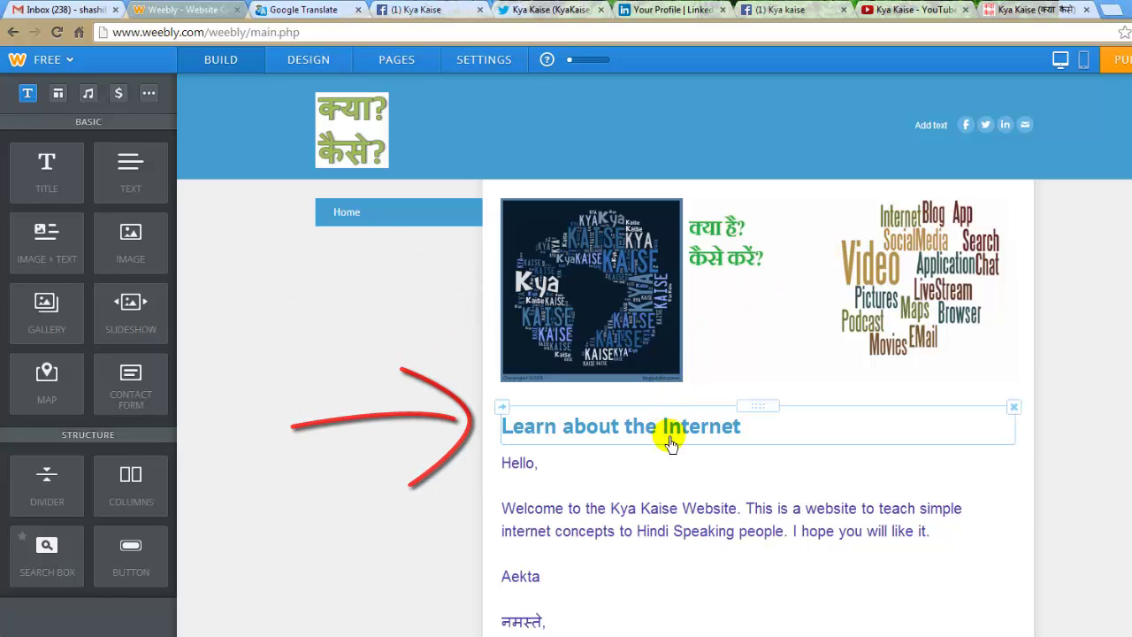
{"action": "left_click", "coordinate": [598, 518]}
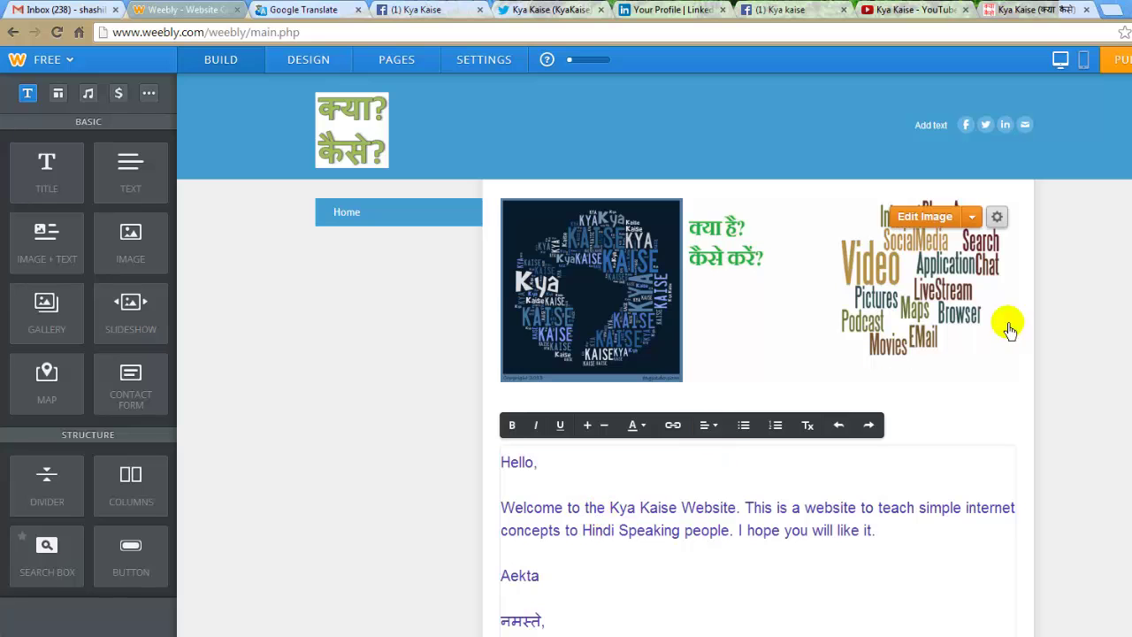
{"action": "left_click", "coordinate": [932, 126]}
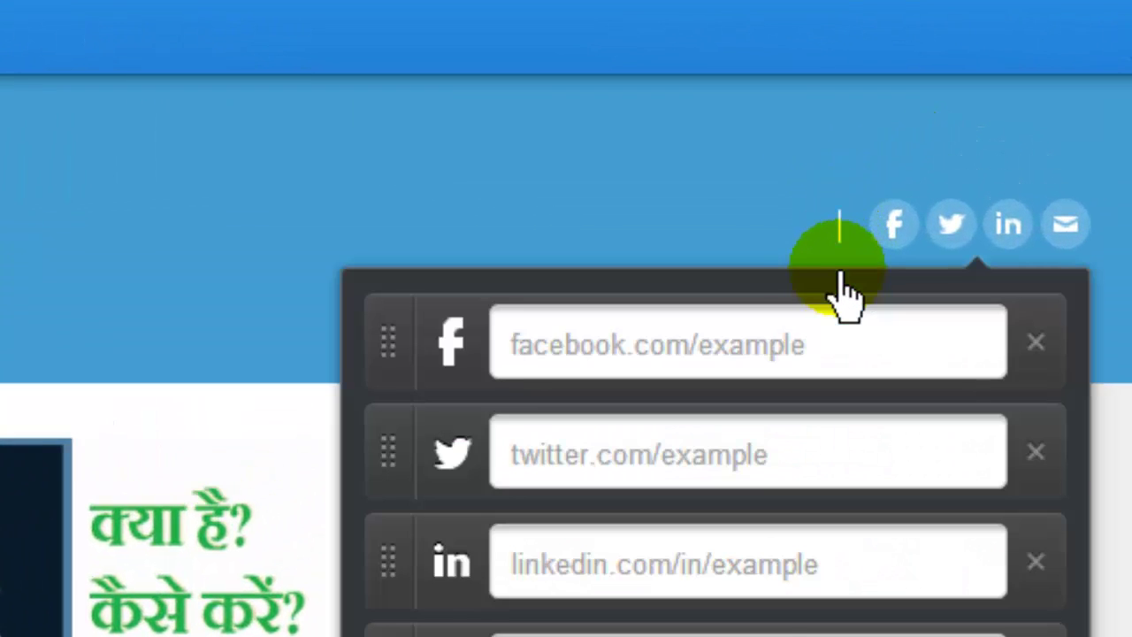
{"action": "left_click", "coordinate": [820, 240]}
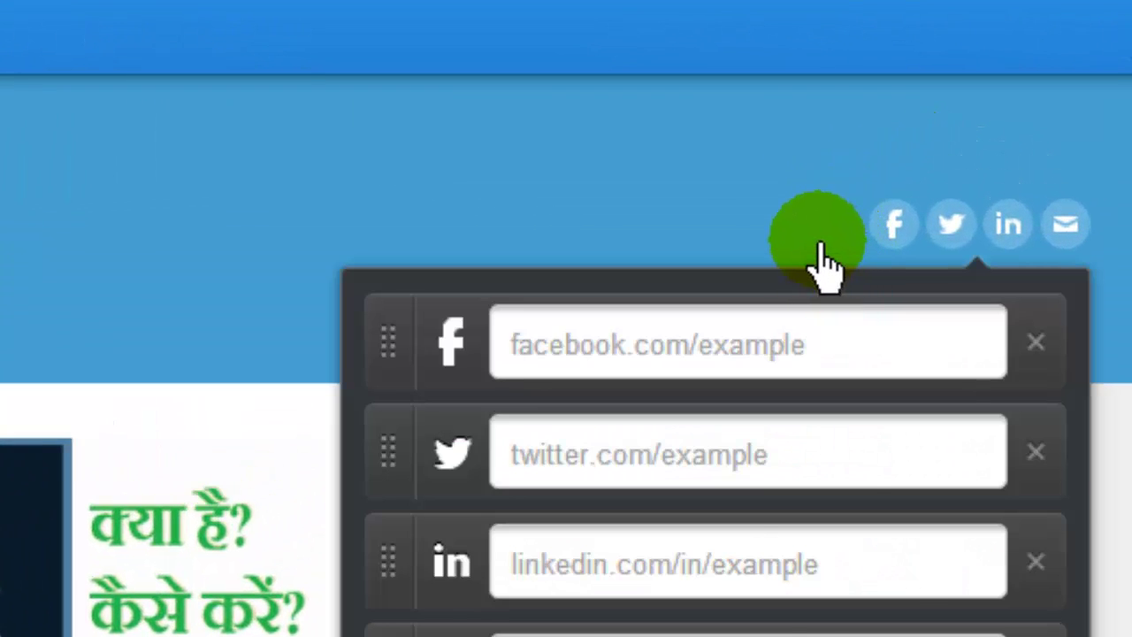
{"action": "type", "text": "Learn ab"}
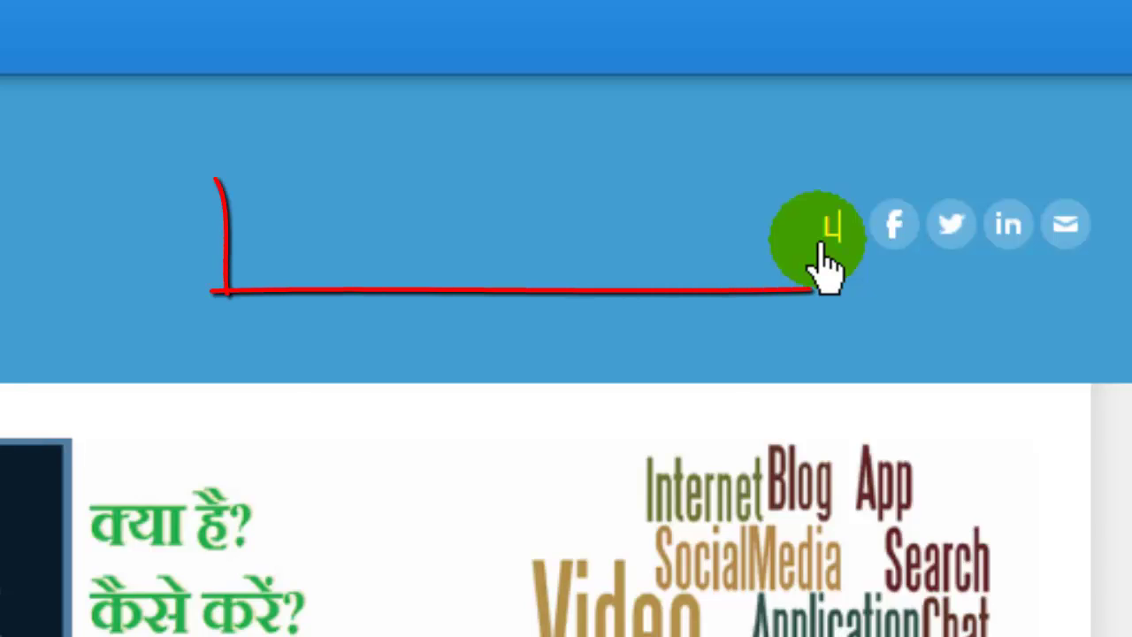
{"action": "type", "text": "out"}
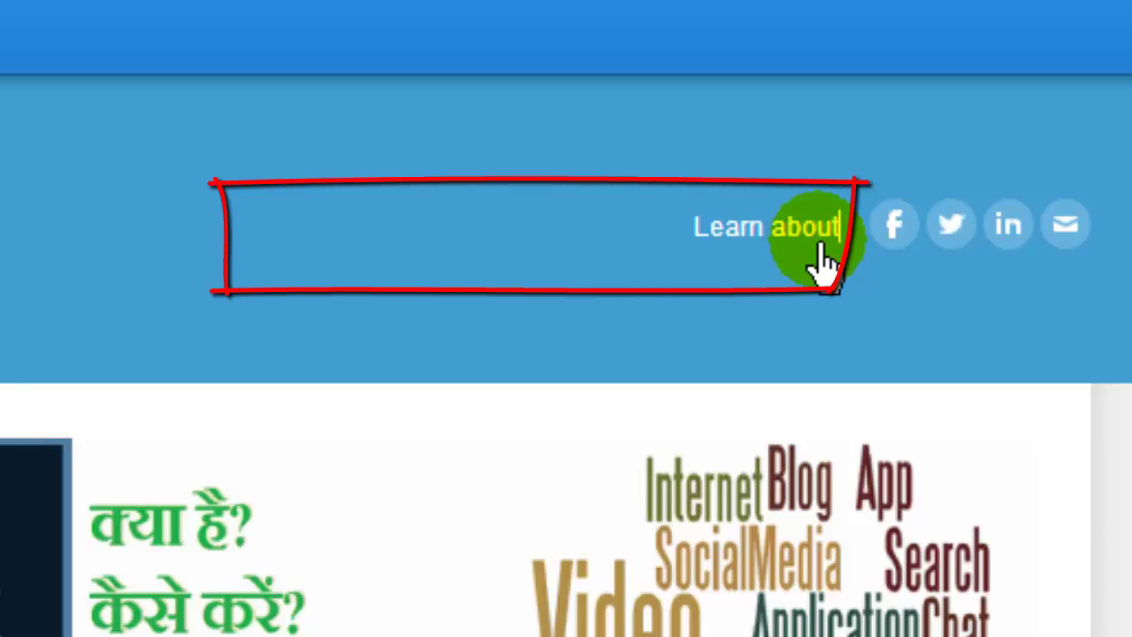
{"action": "type", "text": " the Bas"}
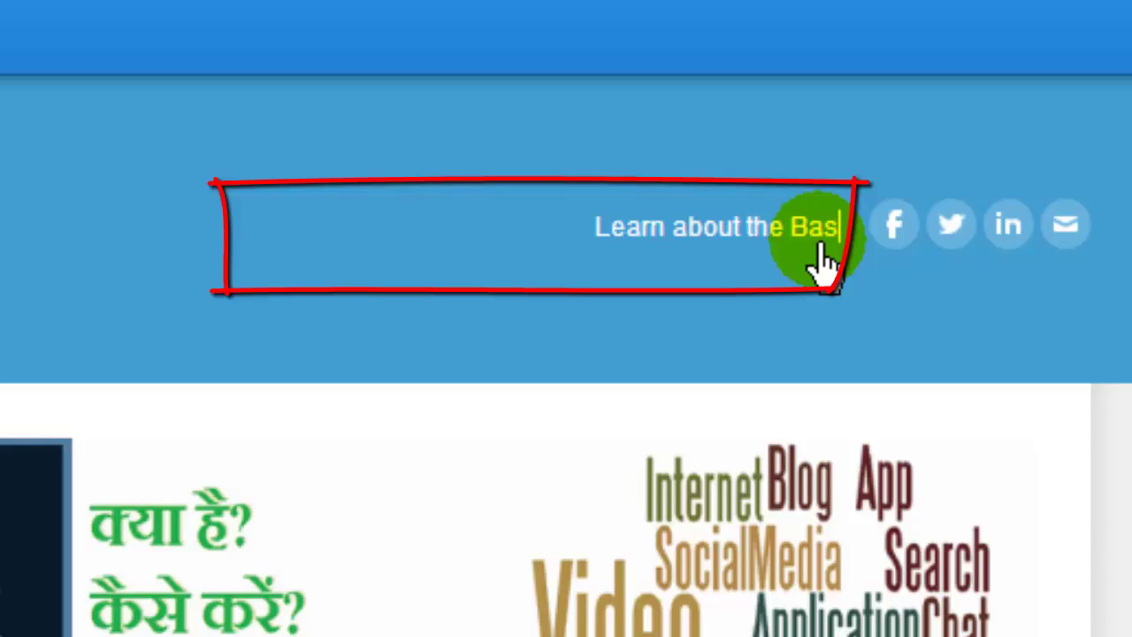
{"action": "type", "text": "ics of Int"}
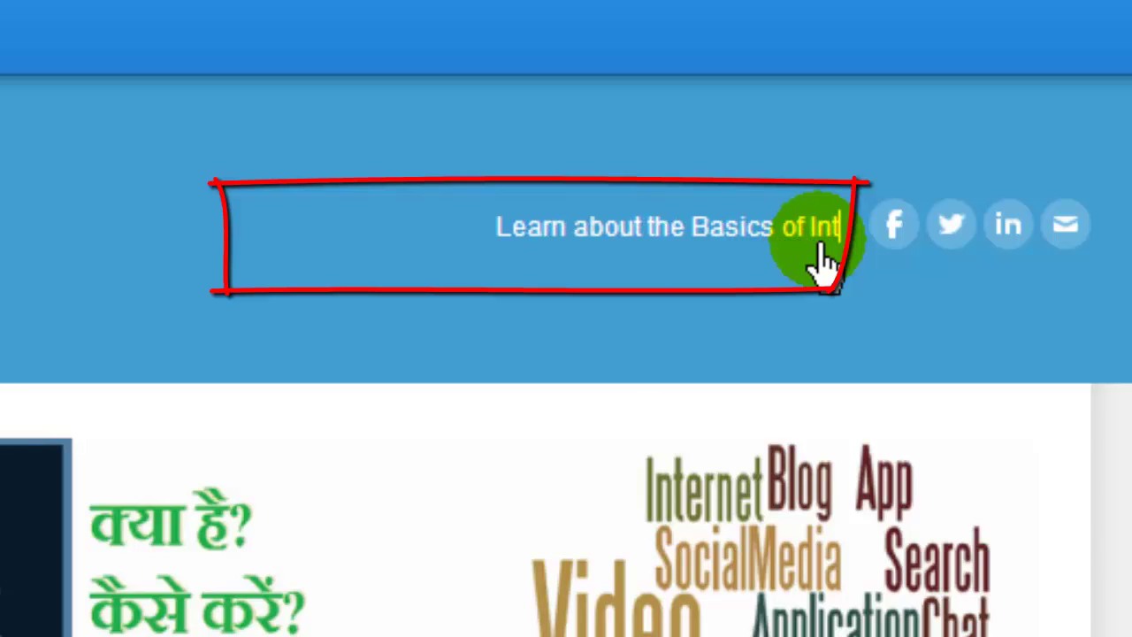
{"action": "type", "text": "ernet from K"}
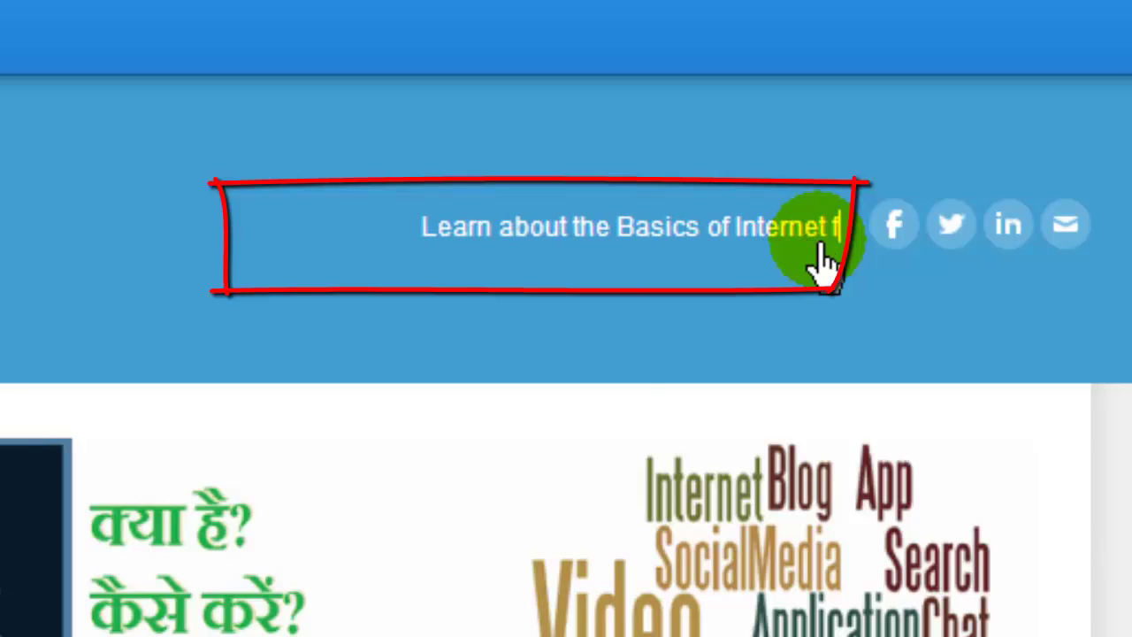
{"action": "type", "text": "ya Kaise"}
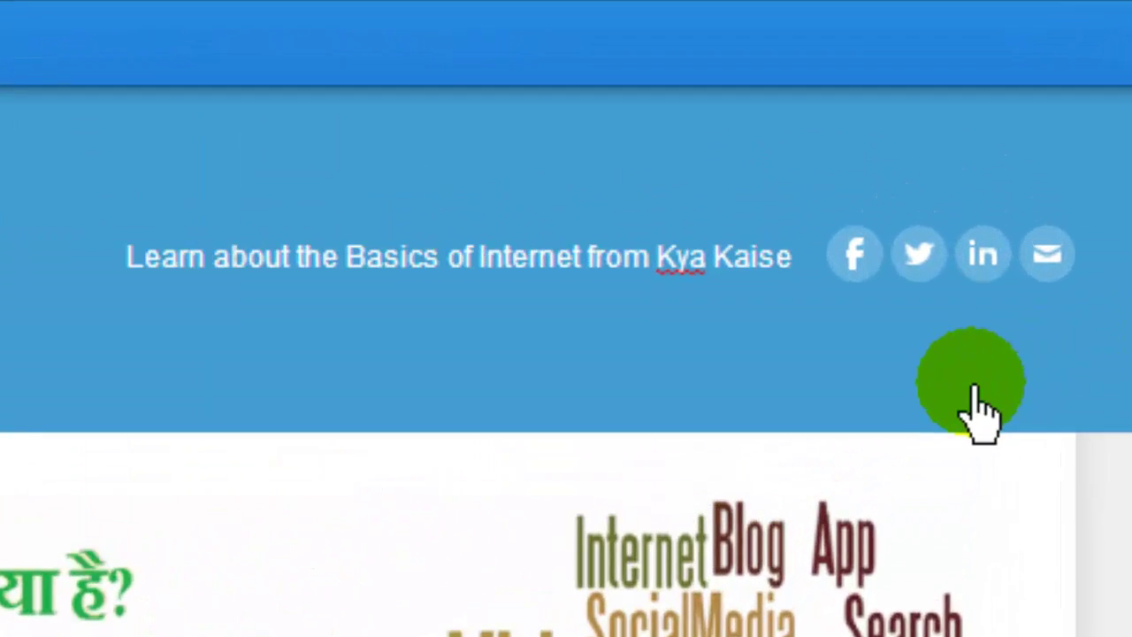
- Link the header's Facebook icon to the copied Kya Kaise Facebook page address
{"action": "left_click", "coordinate": [840, 274]}
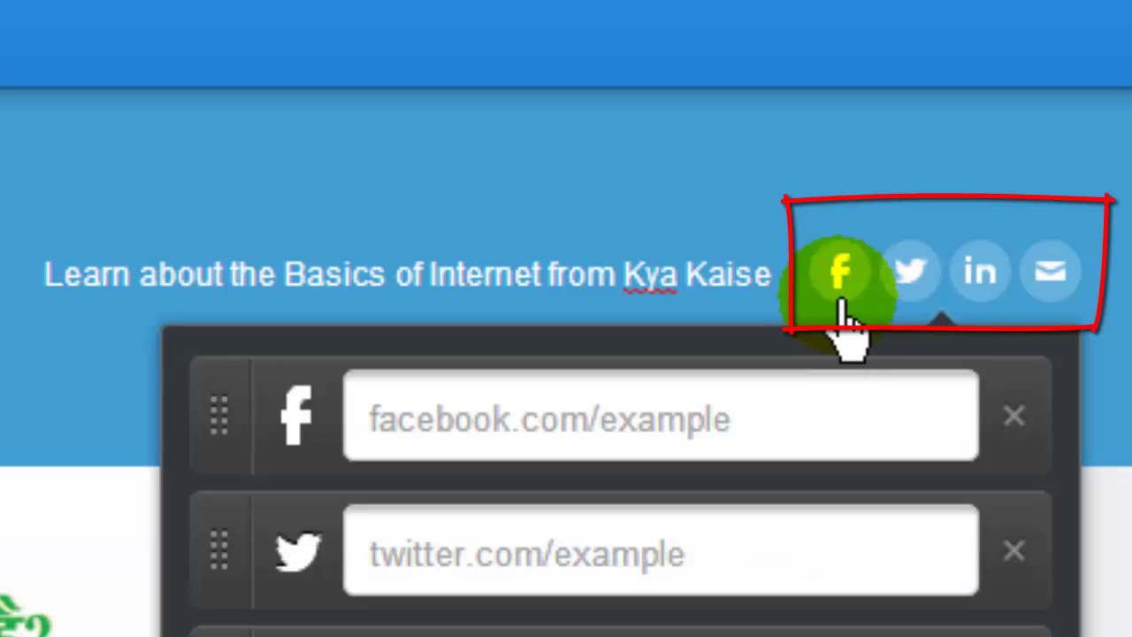
{"action": "left_click", "coordinate": [1097, 281]}
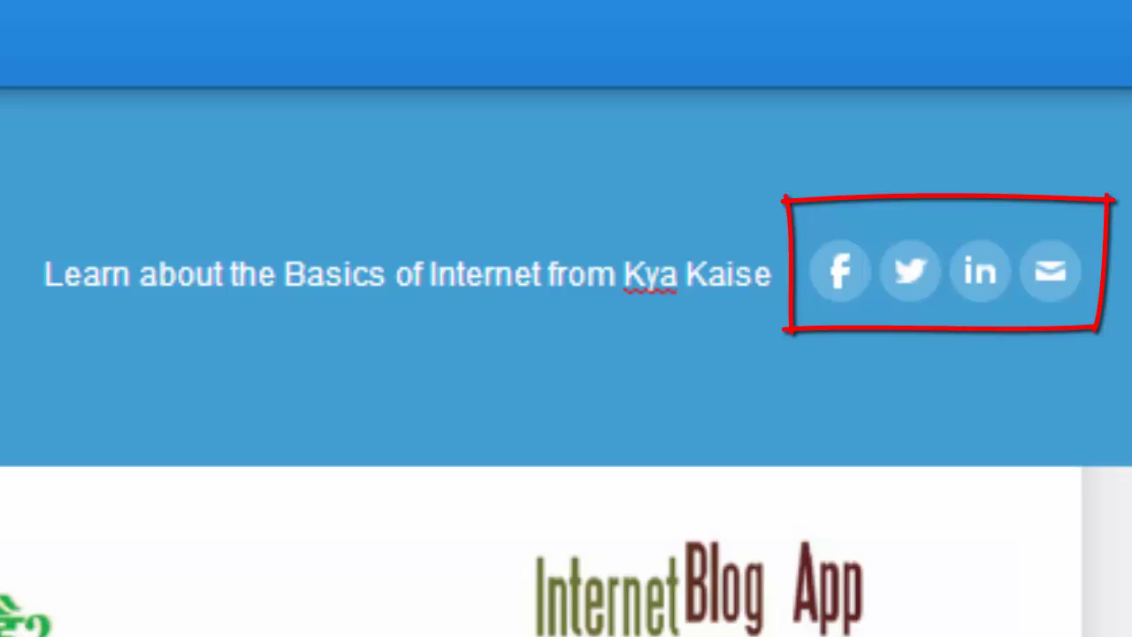
{"action": "left_click", "coordinate": [838, 288]}
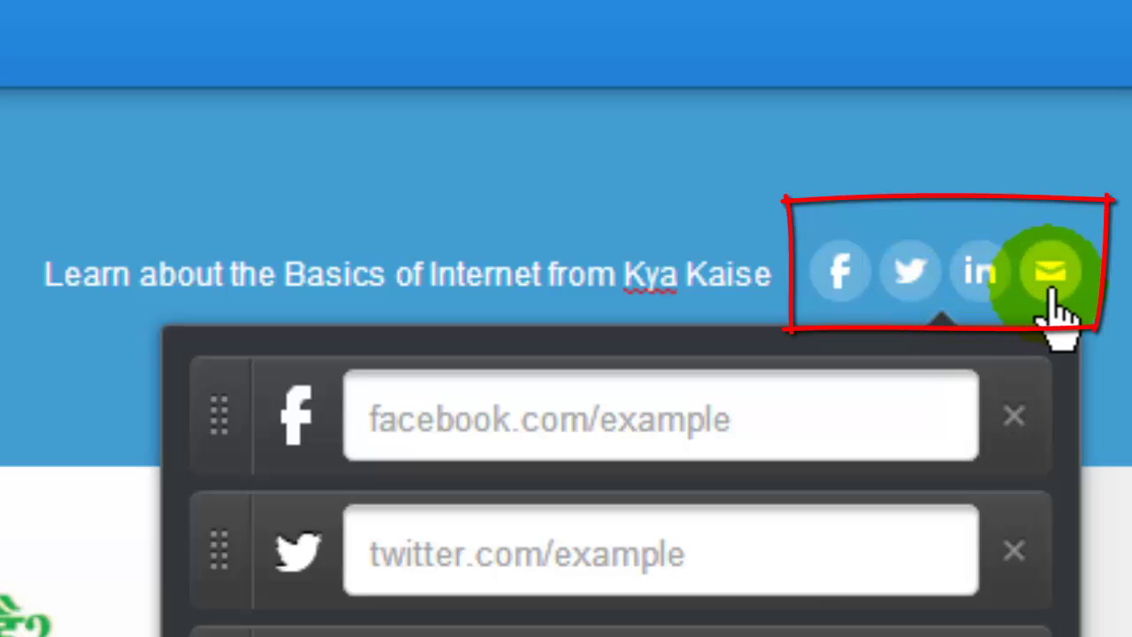
{"action": "key", "text": "Escape"}
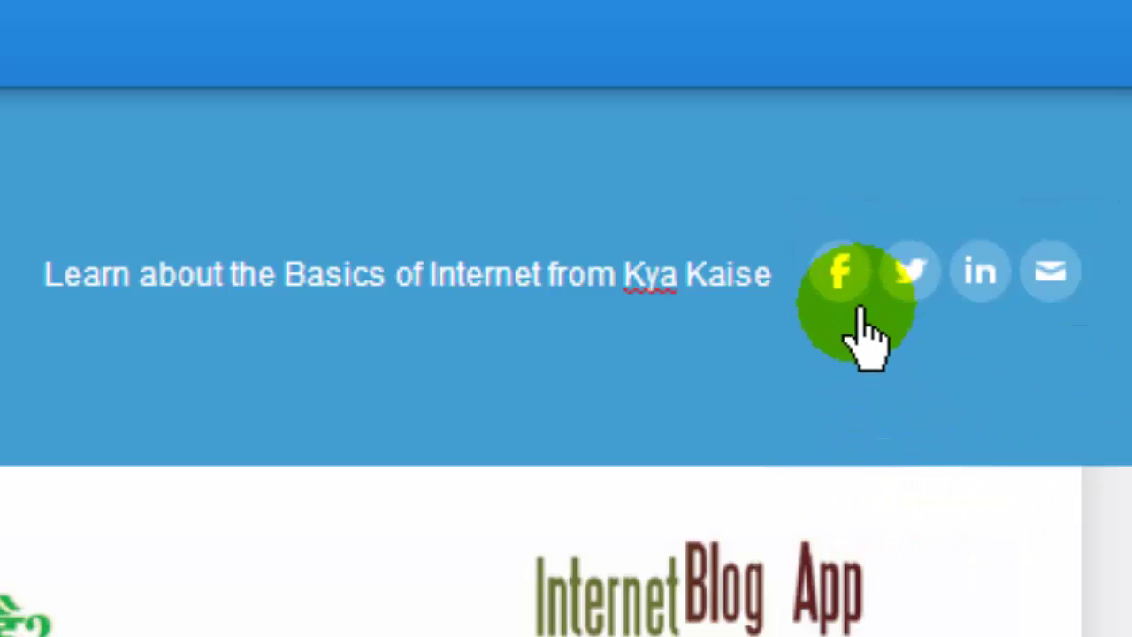
{"action": "left_click", "coordinate": [840, 301]}
{"action": "left_click", "coordinate": [839, 300]}
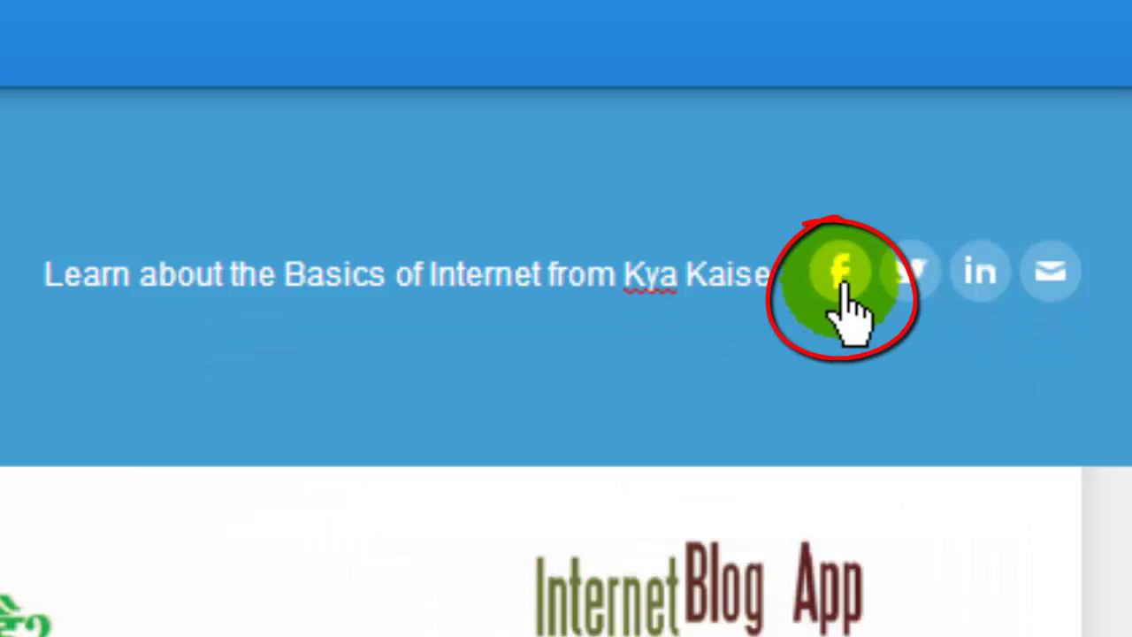
{"action": "left_click", "coordinate": [840, 283]}
{"action": "left_click", "coordinate": [847, 430]}
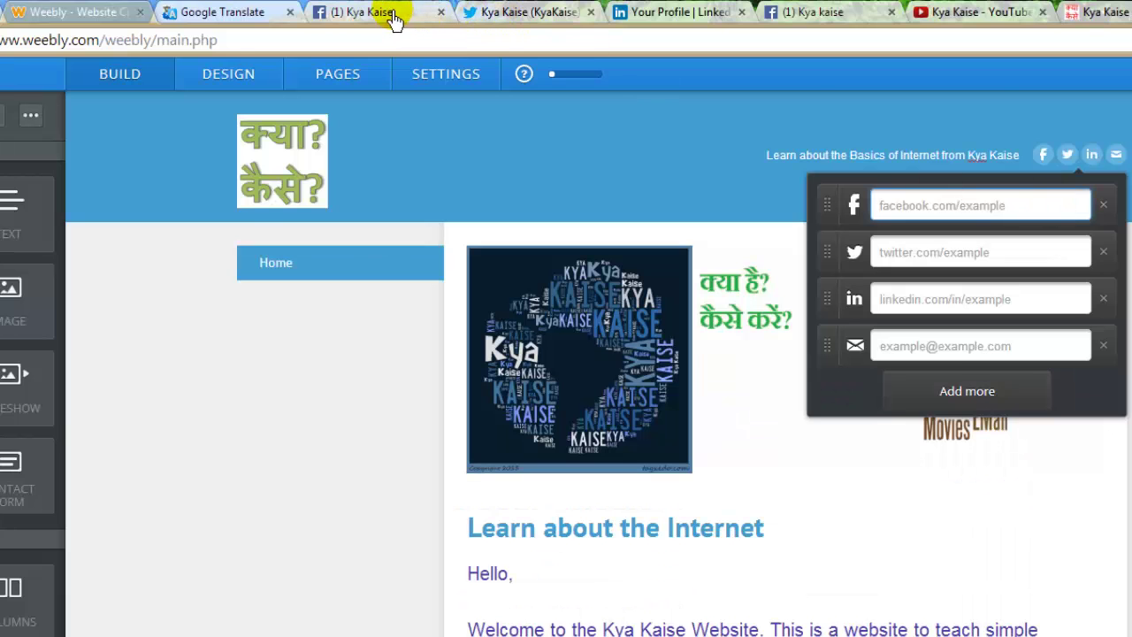
{"action": "left_click", "coordinate": [394, 18]}
{"action": "key", "text": "ctrl+c"}
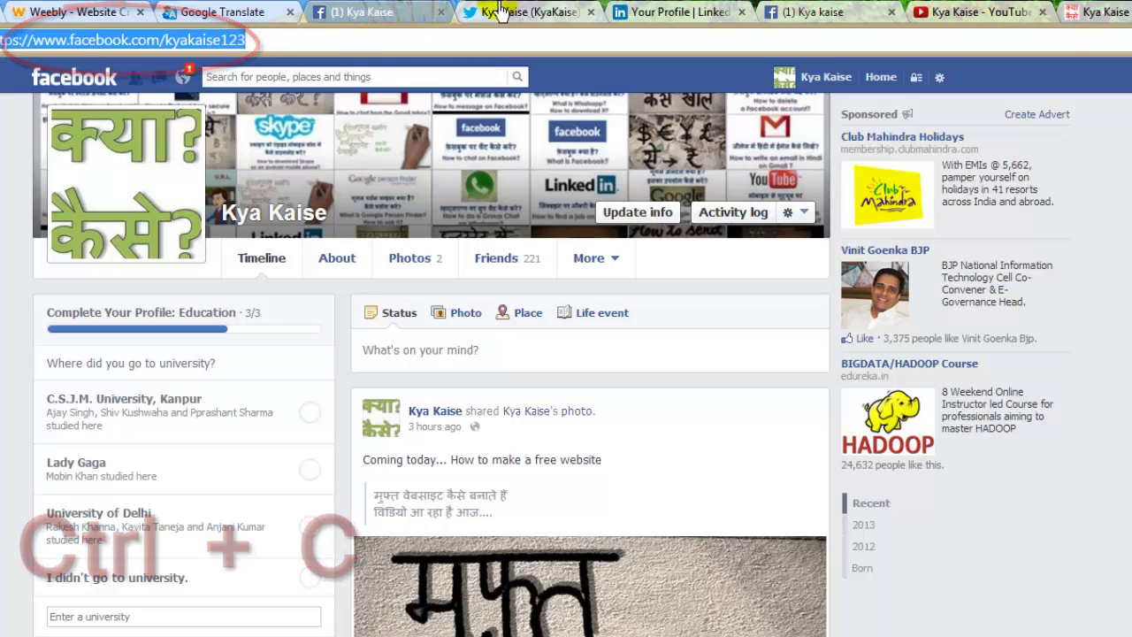
{"action": "left_click", "coordinate": [79, 13]}
{"action": "left_click", "coordinate": [871, 188]}
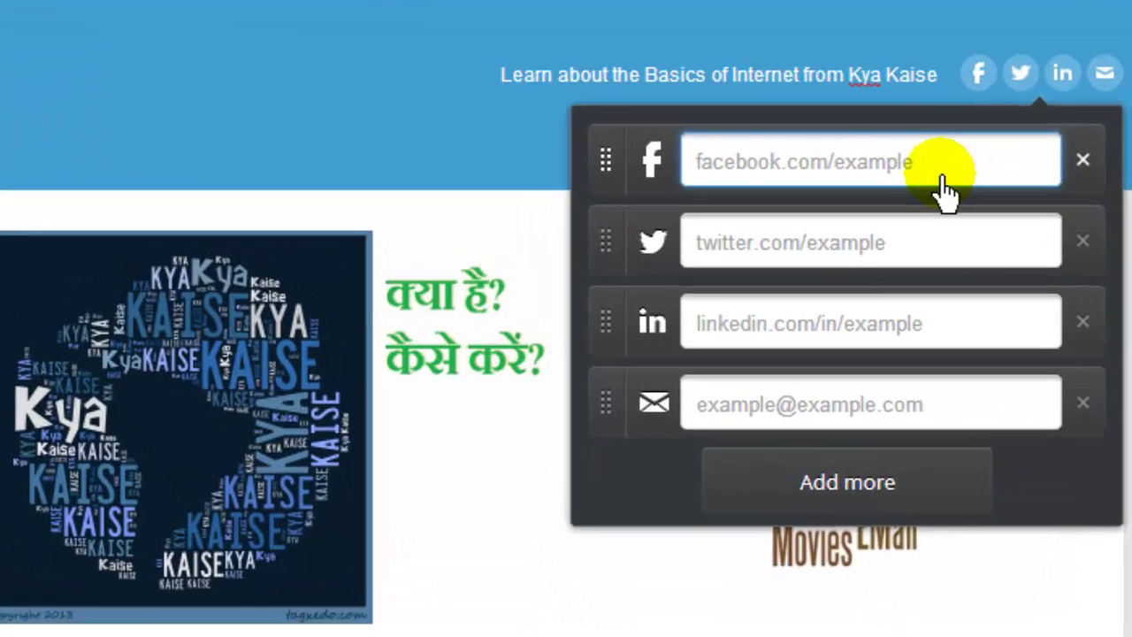
{"action": "key", "text": "ctrl+v"}
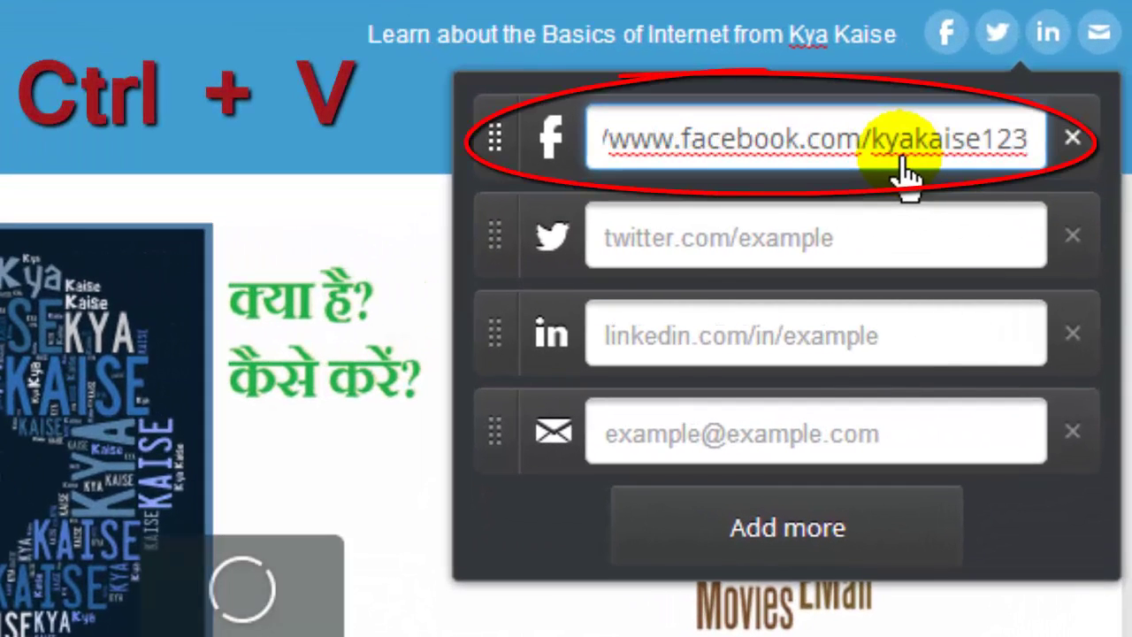
- Link the Twitter icon to the copied Kya Kaise Twitter page address
{"action": "left_click", "coordinate": [811, 243]}
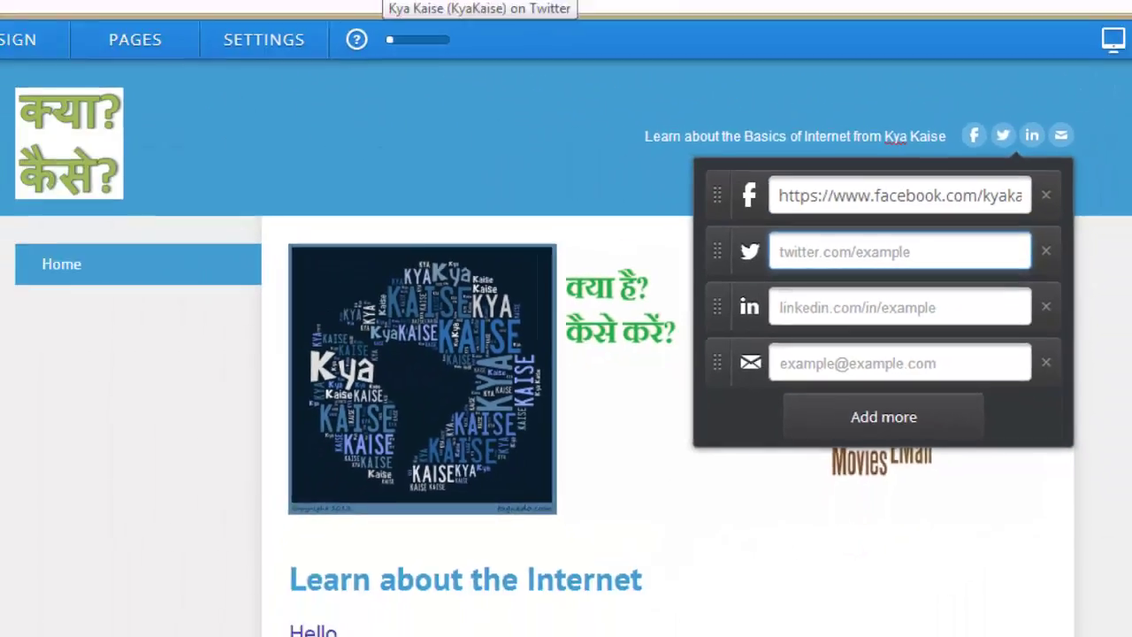
{"action": "left_click", "coordinate": [480, 26]}
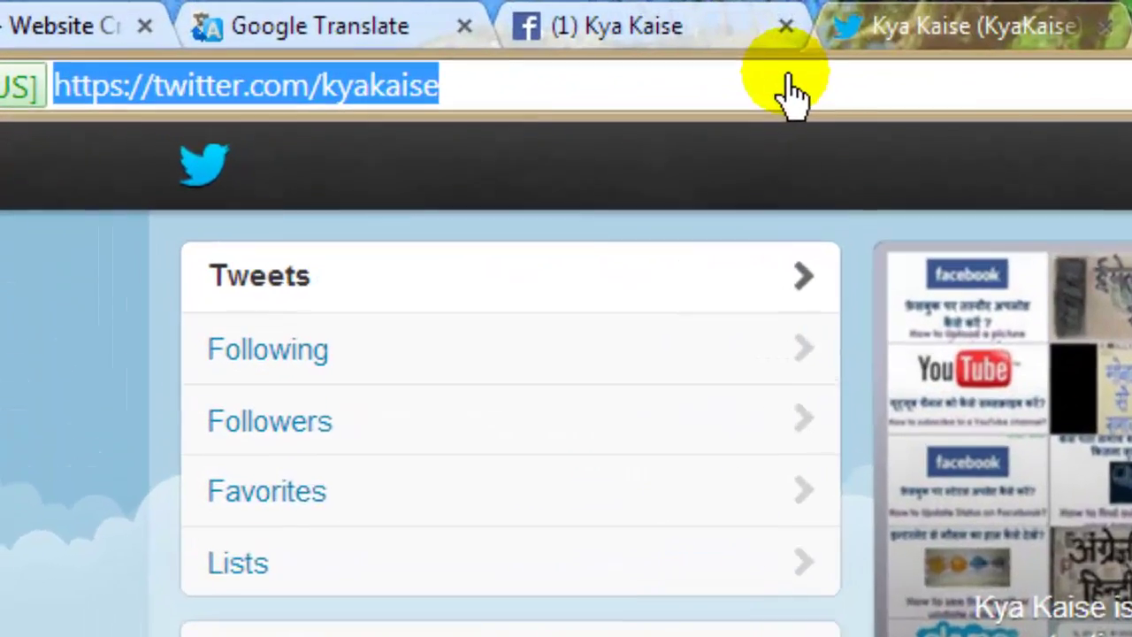
{"action": "key", "text": "ctrl+c"}
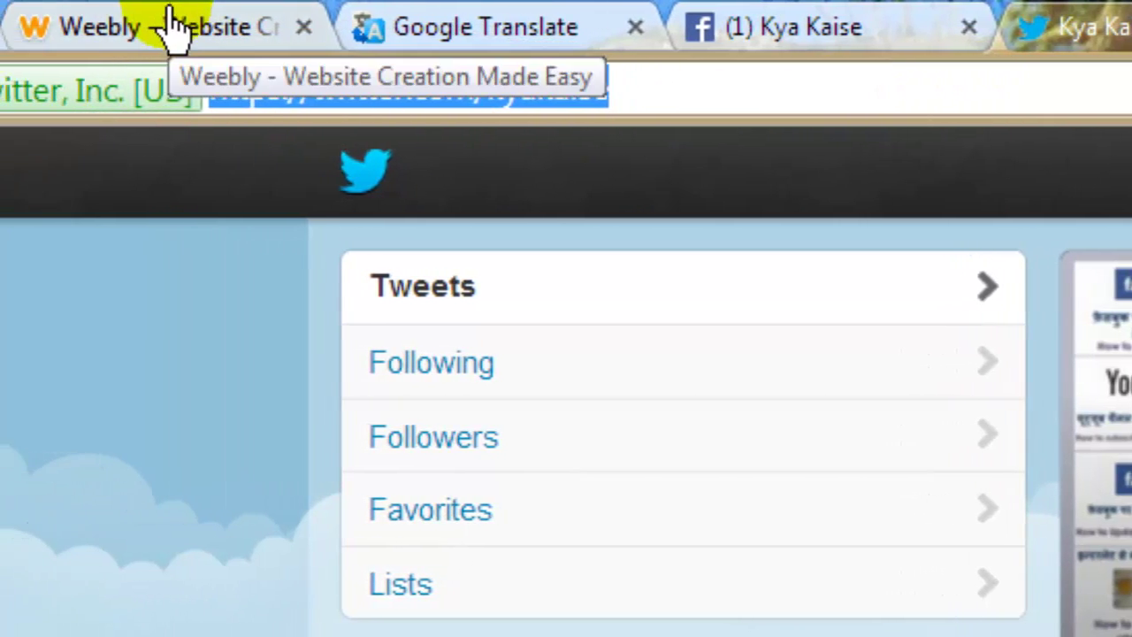
{"action": "left_click", "coordinate": [21, 26]}
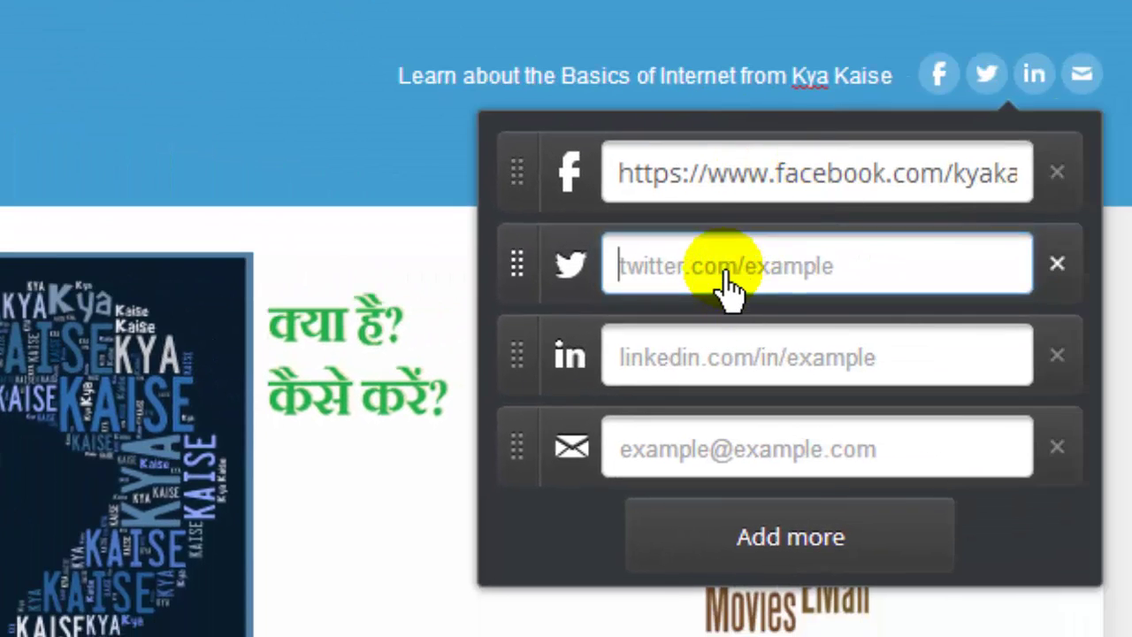
{"action": "key", "text": "ctrl+v"}
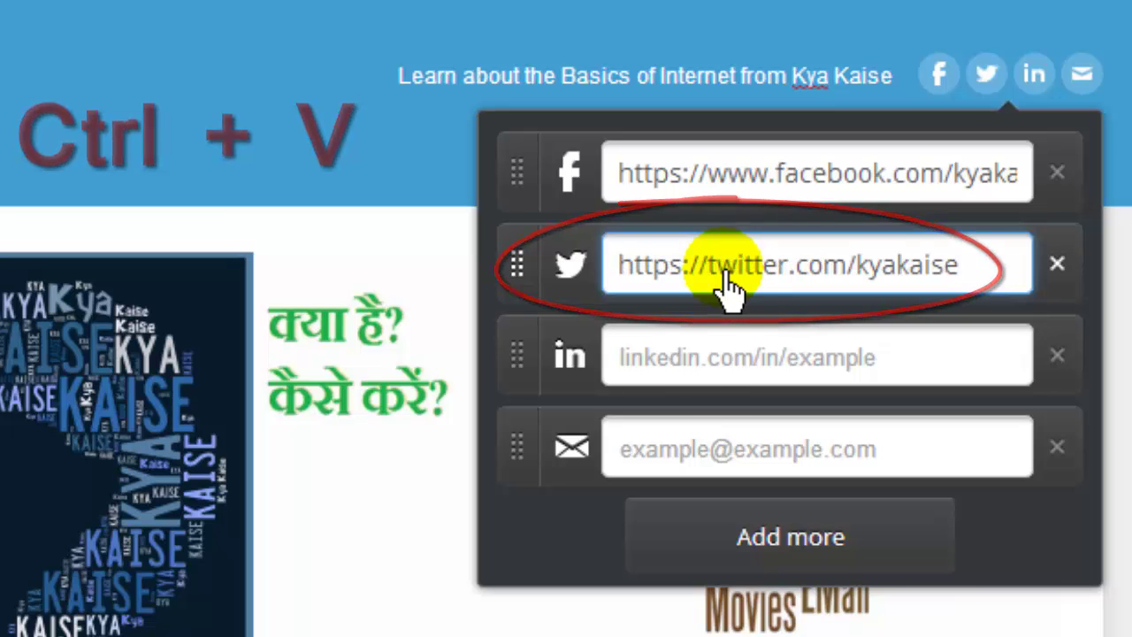
{"action": "left_click", "coordinate": [696, 380]}
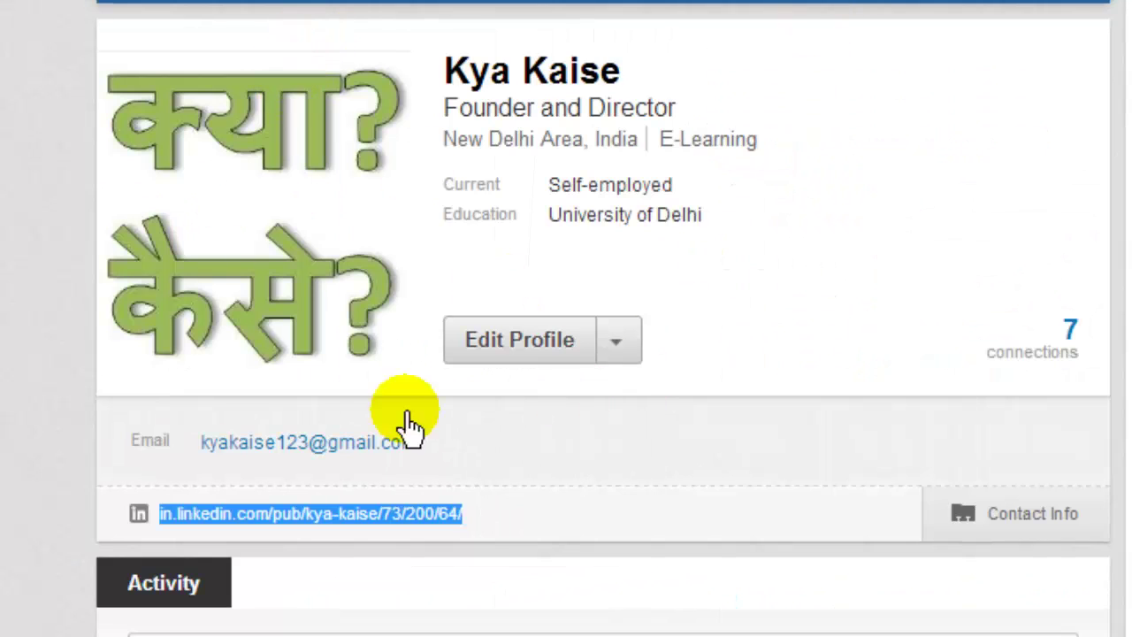
- Copy the Kya Kaise LinkedIn public profile URL and paste it into the LinkedIn link field
{"action": "left_click", "coordinate": [502, 532]}
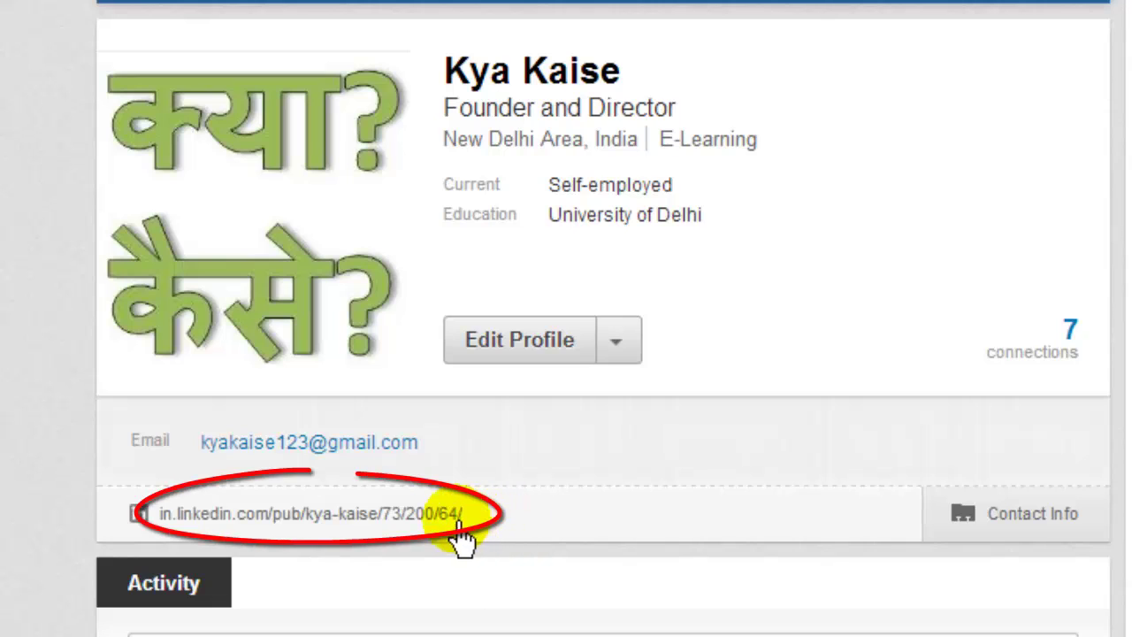
{"action": "triple_click", "coordinate": [451, 538]}
{"action": "left_click", "coordinate": [471, 536]}
{"action": "triple_click", "coordinate": [461, 518]}
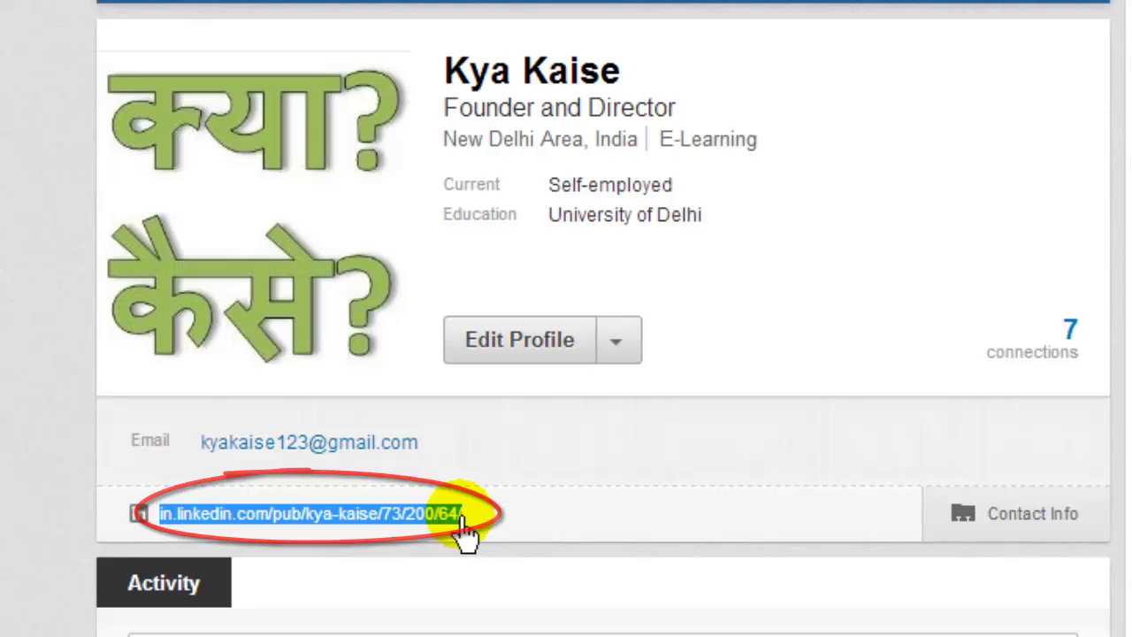
{"action": "key", "text": "ctrl+c"}
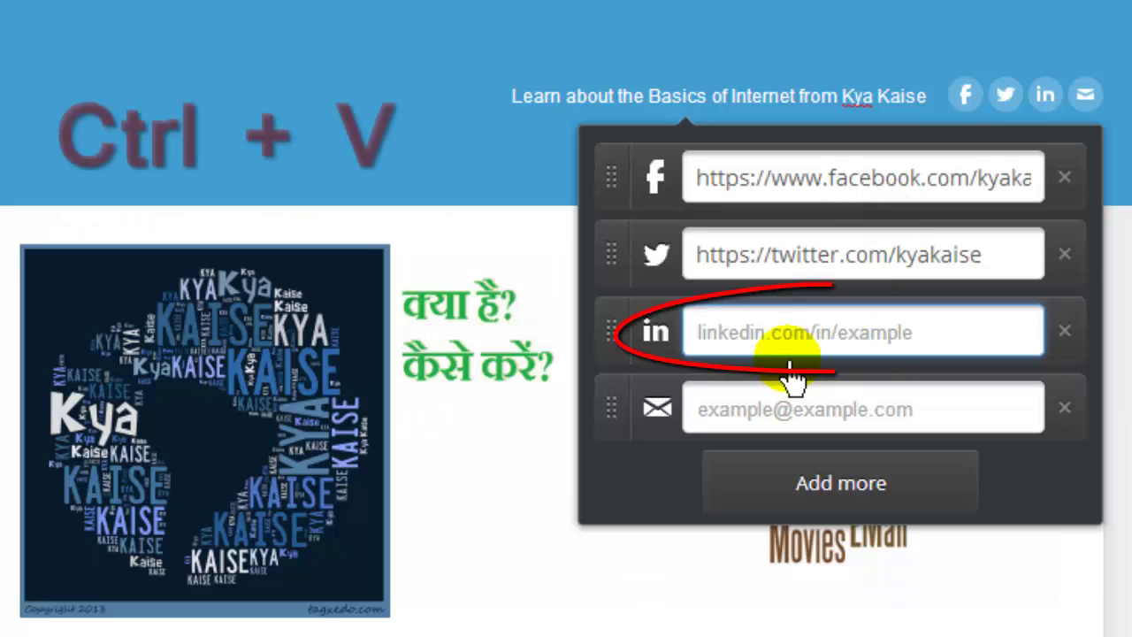
{"action": "key", "text": "ctrl+v"}
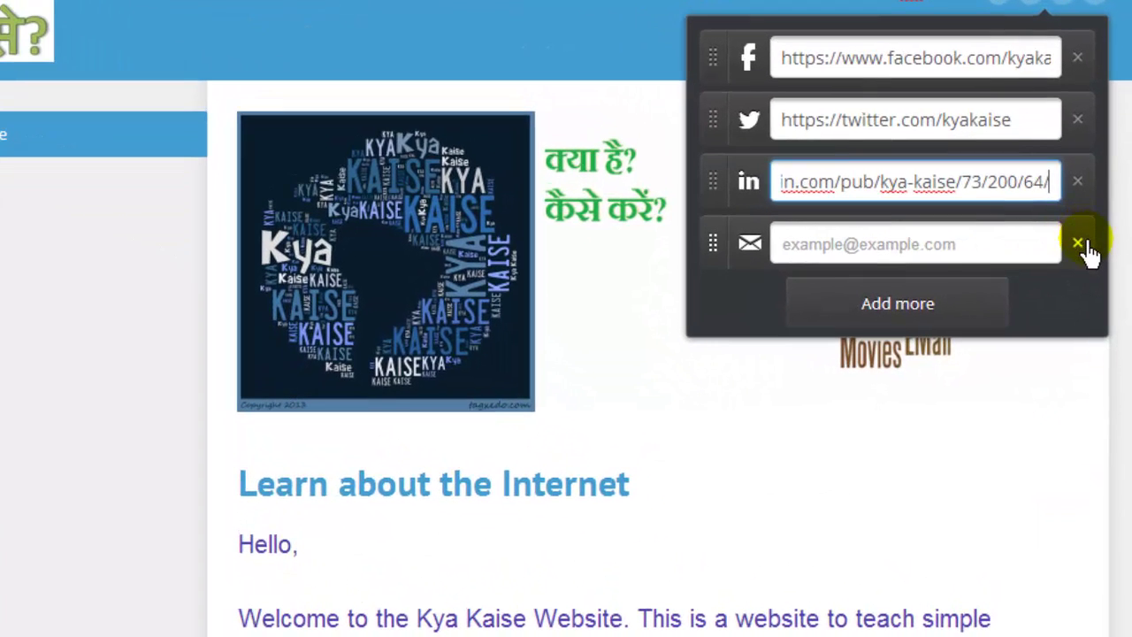
- Remove the email icon, add YouTube and Google+ icons, and close the social links editor
{"action": "left_click", "coordinate": [1078, 245]}
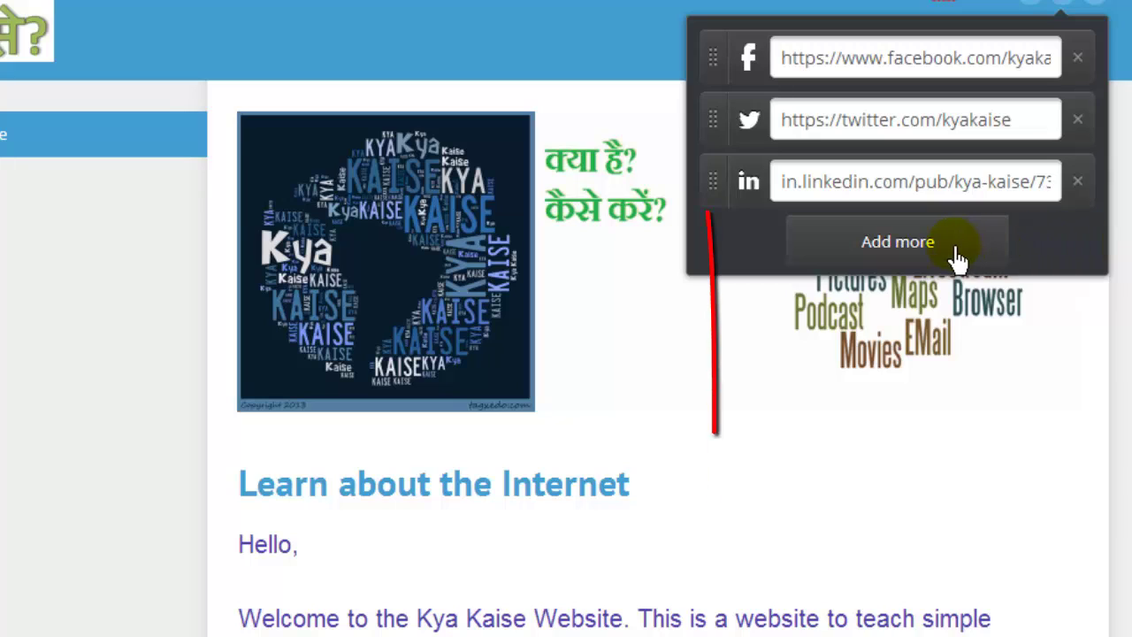
{"action": "left_click", "coordinate": [957, 254]}
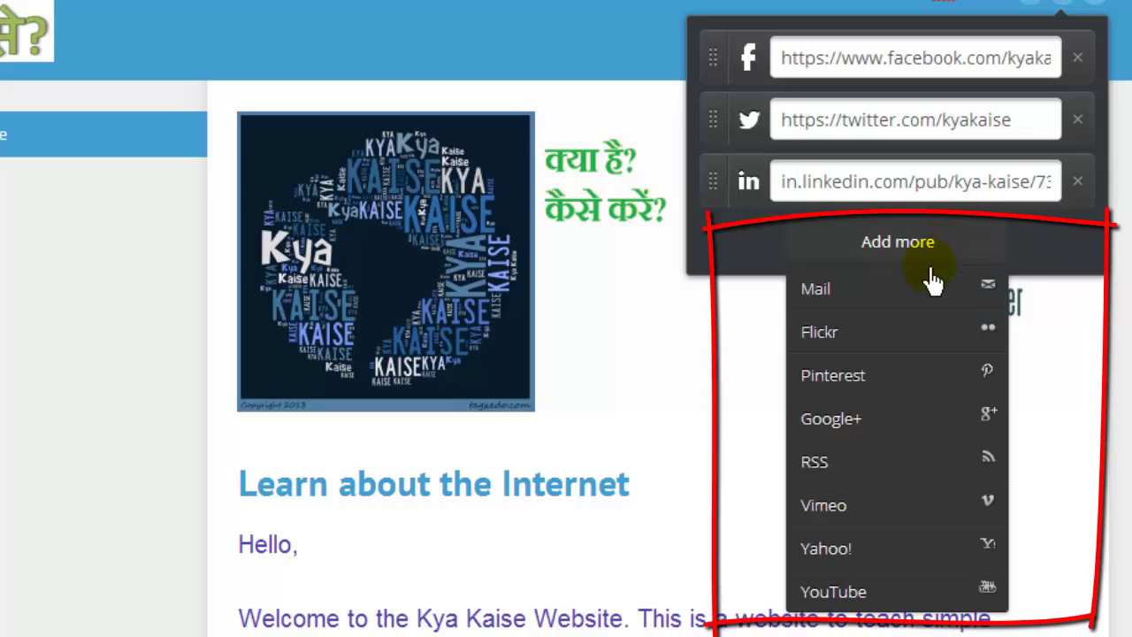
{"action": "left_click", "coordinate": [848, 593]}
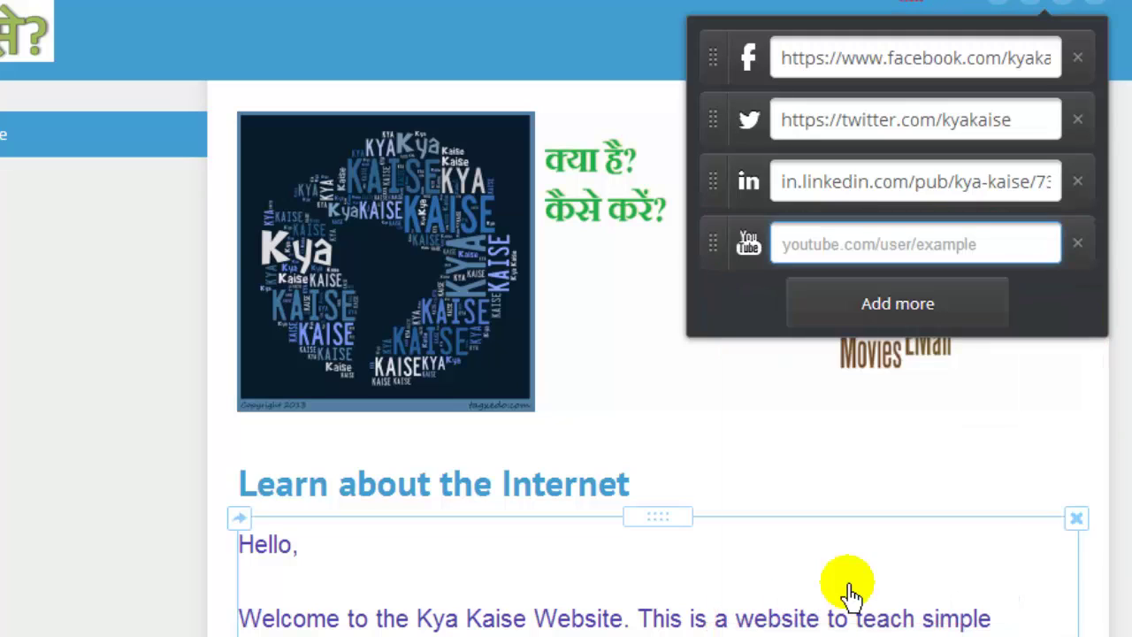
{"action": "left_click", "coordinate": [895, 303]}
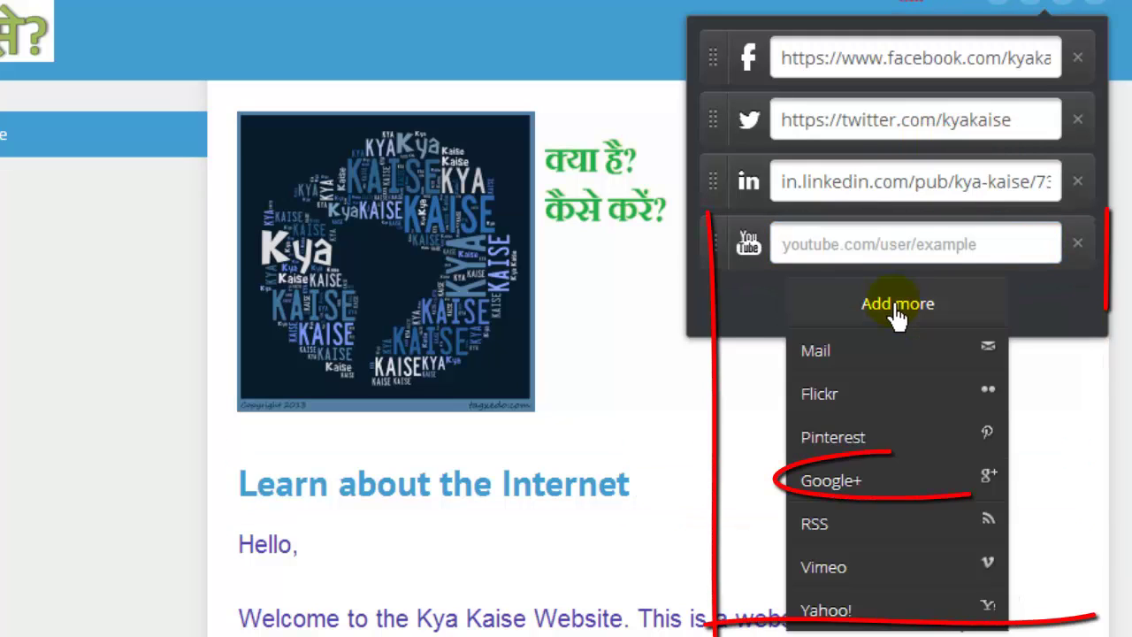
{"action": "left_click", "coordinate": [865, 484]}
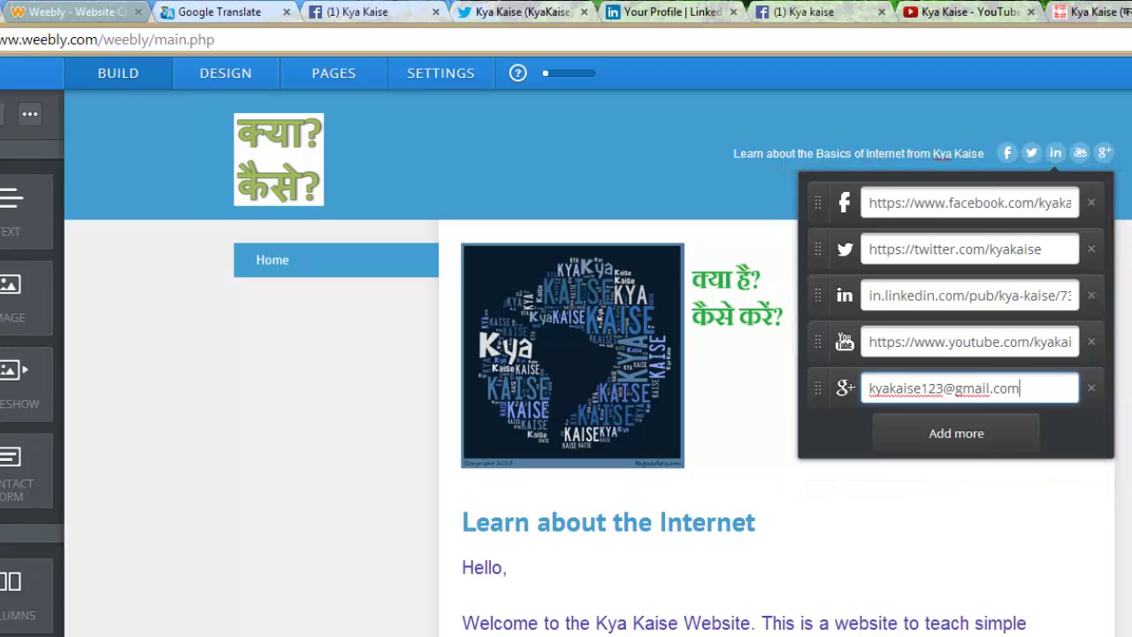
{"action": "key", "text": "Escape"}
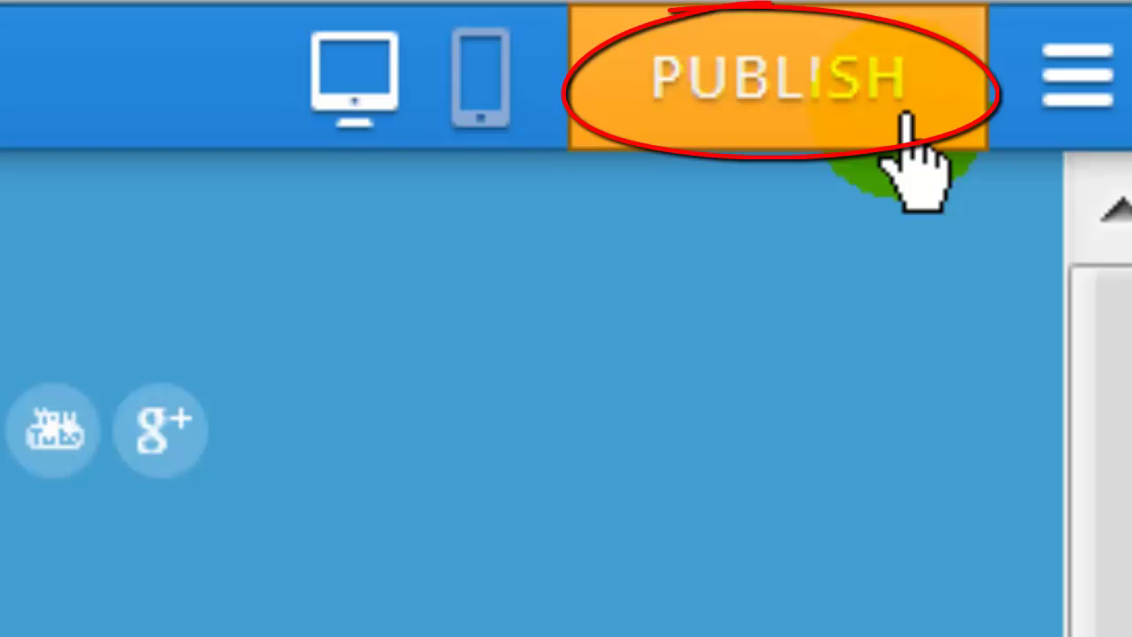
- Publish to the kyakaise subdomain and categorise the site as Education, Informational, without asking again
{"action": "left_click", "coordinate": [908, 126]}
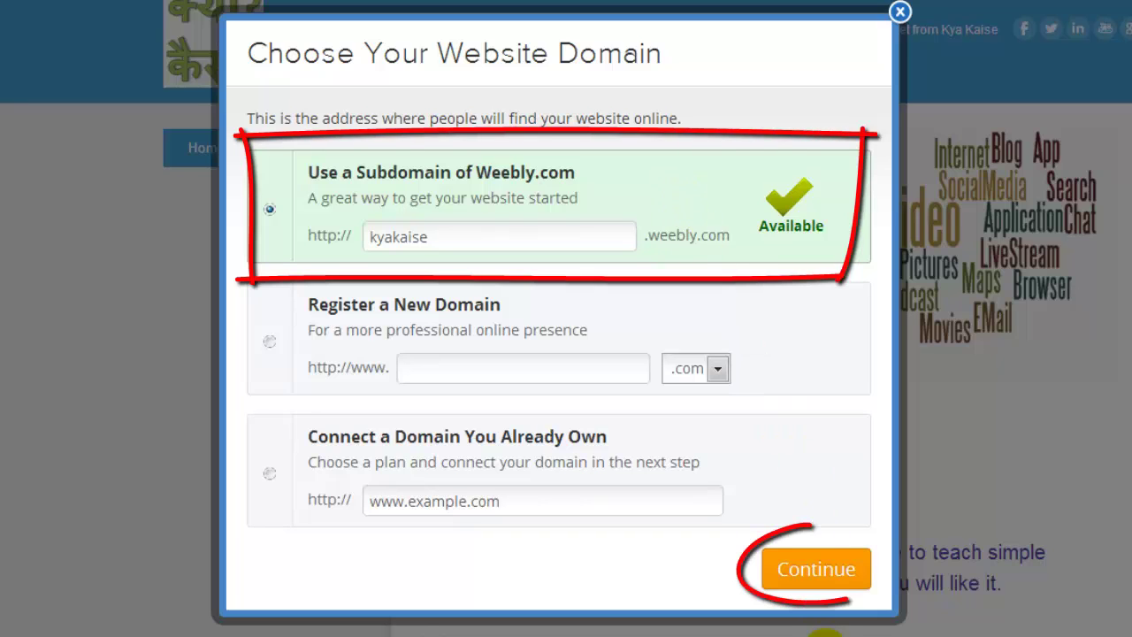
{"action": "left_click", "coordinate": [811, 570]}
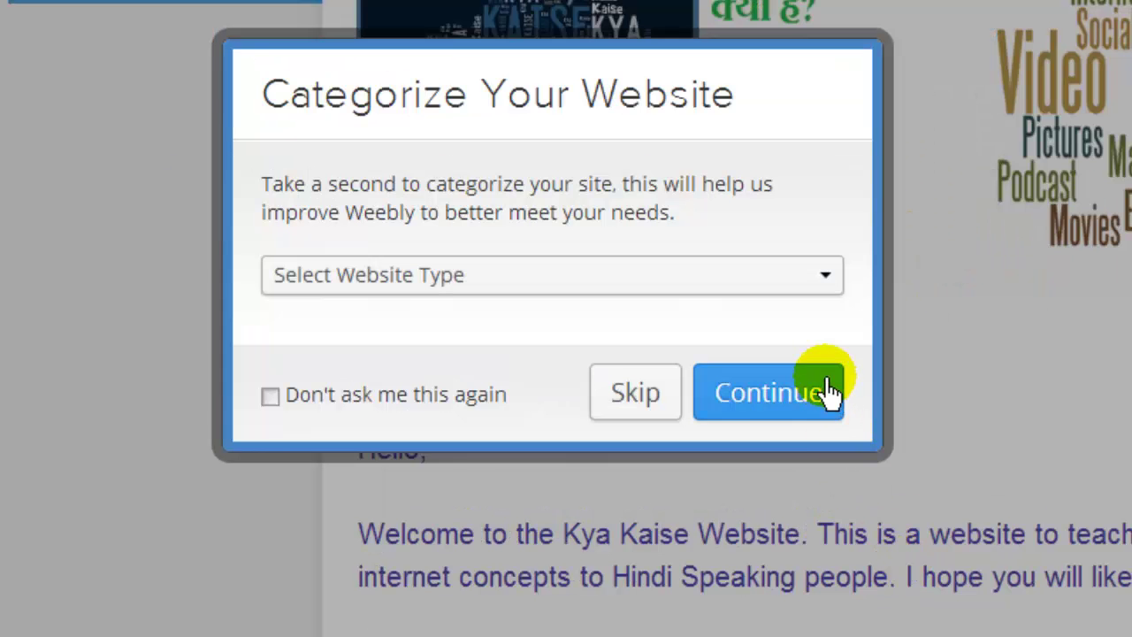
{"action": "left_click", "coordinate": [791, 288]}
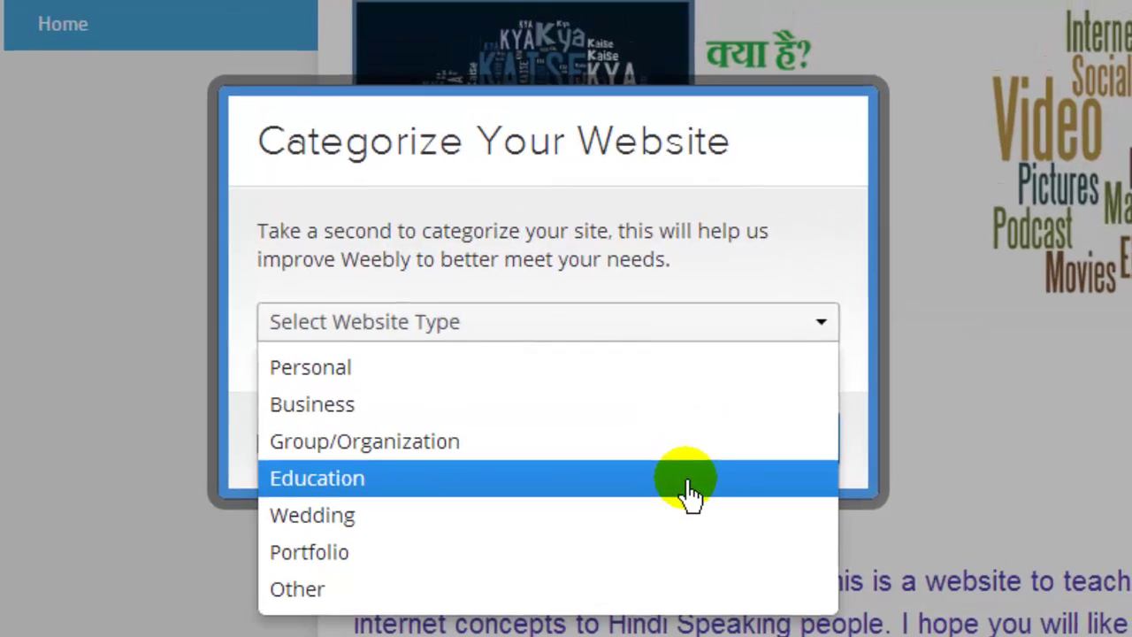
{"action": "left_click", "coordinate": [688, 493]}
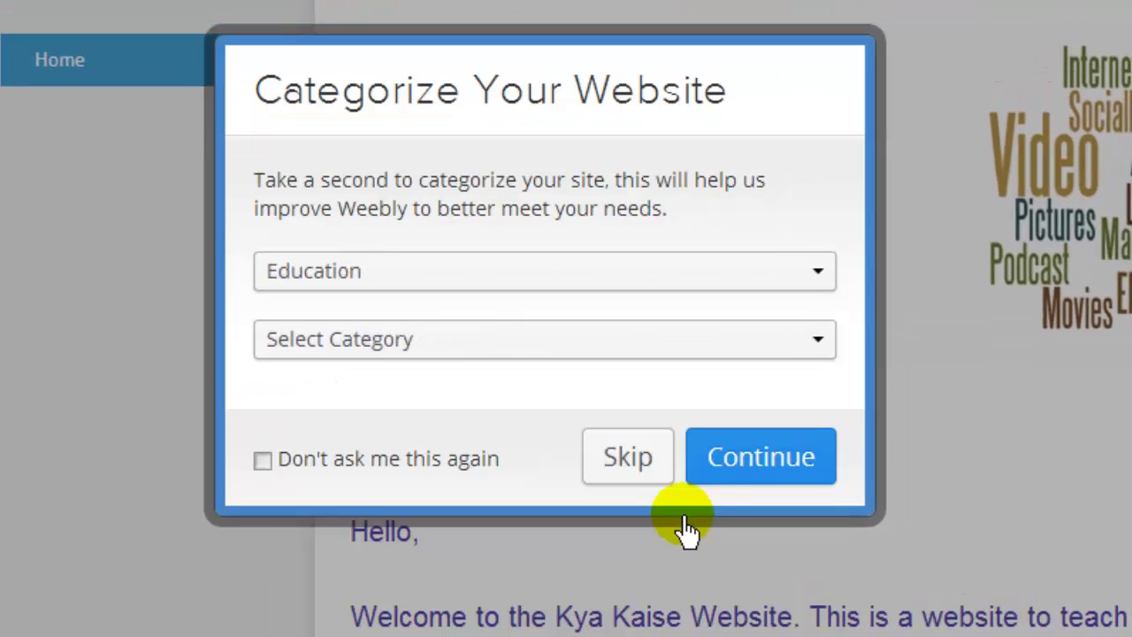
{"action": "left_click", "coordinate": [631, 332]}
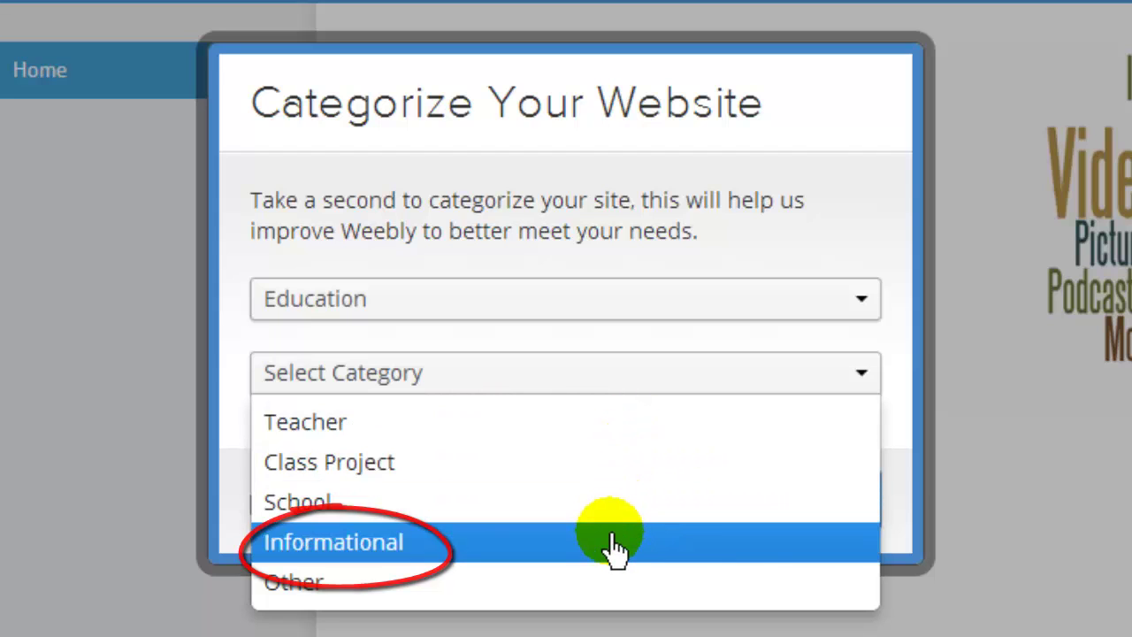
{"action": "left_click", "coordinate": [610, 543]}
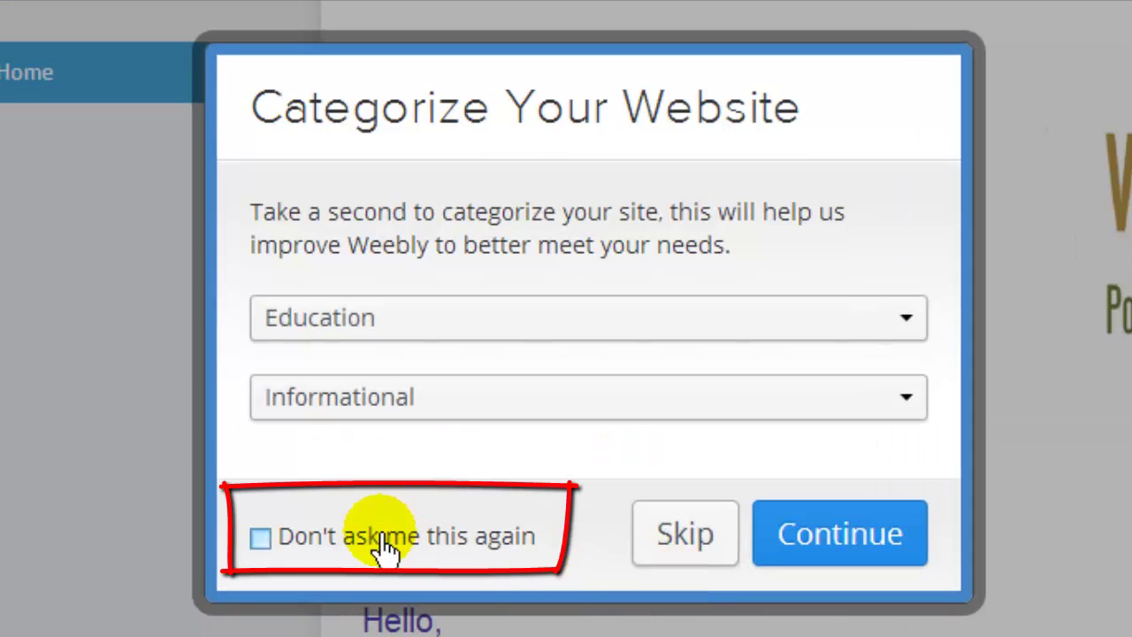
{"action": "left_click", "coordinate": [387, 541]}
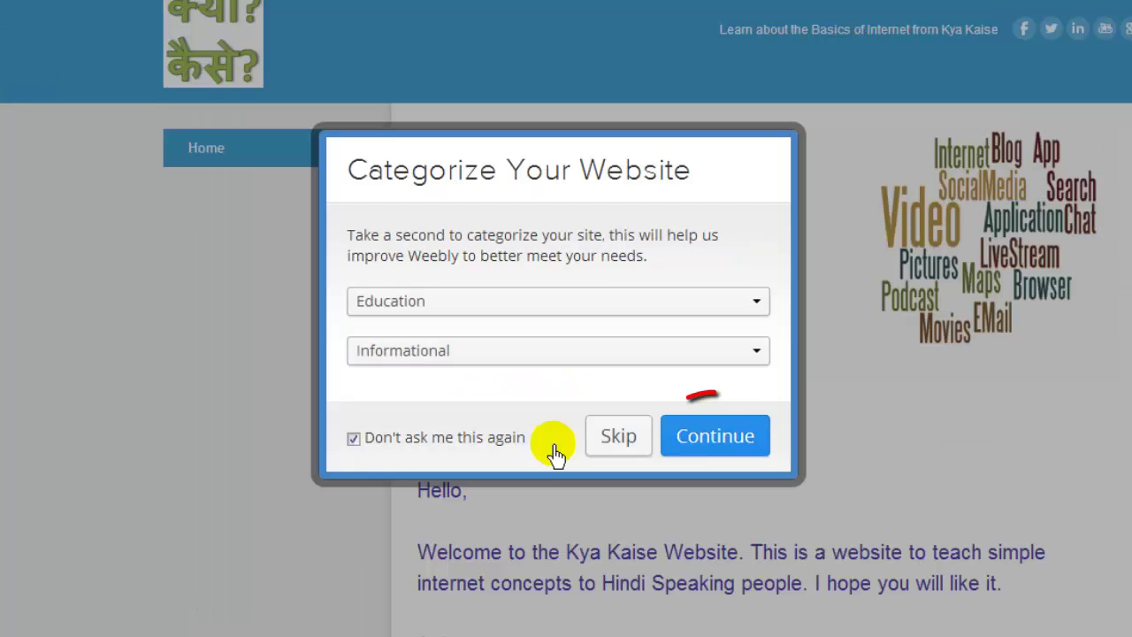
{"action": "left_click", "coordinate": [738, 449]}
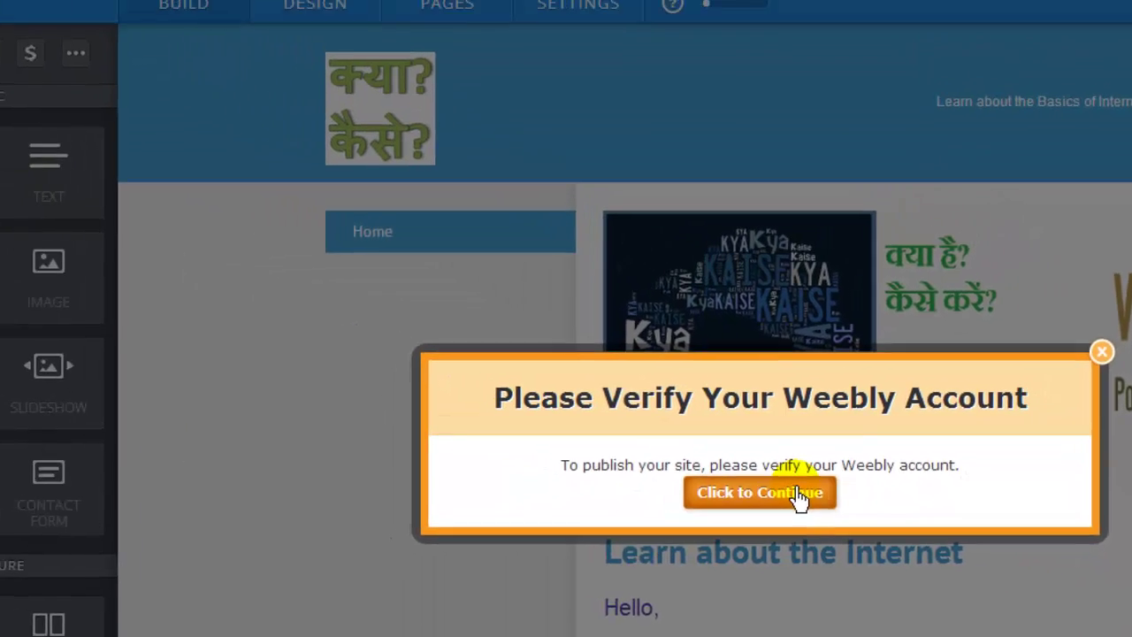
- Choose Singapore and enter a cell phone number to request the SMS verification code
{"action": "left_click", "coordinate": [646, 405]}
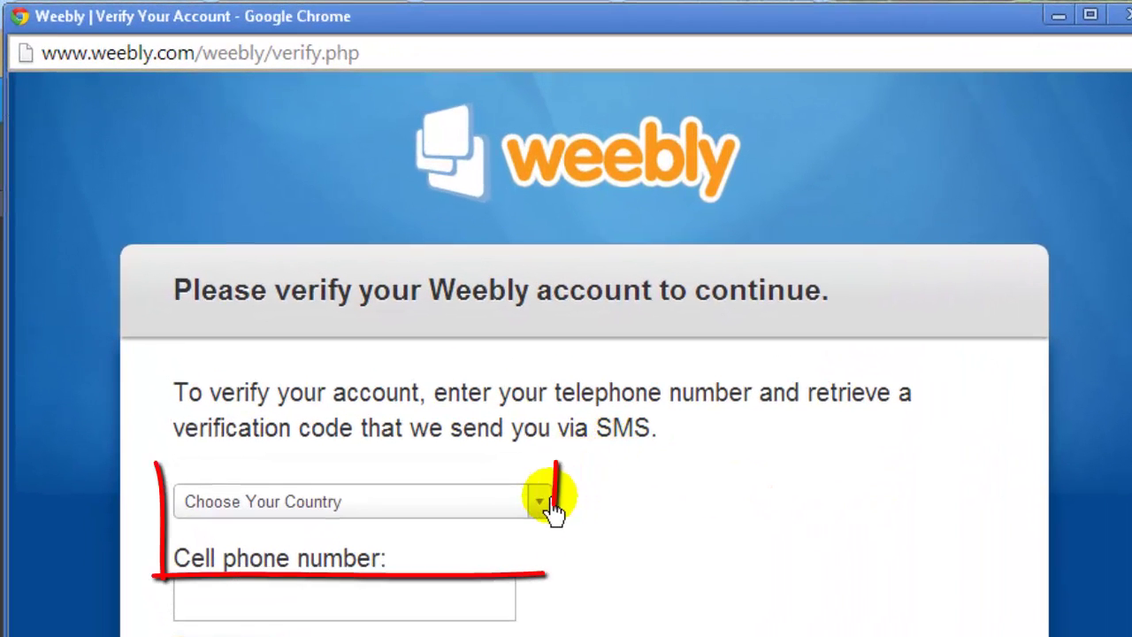
{"action": "left_click", "coordinate": [420, 388]}
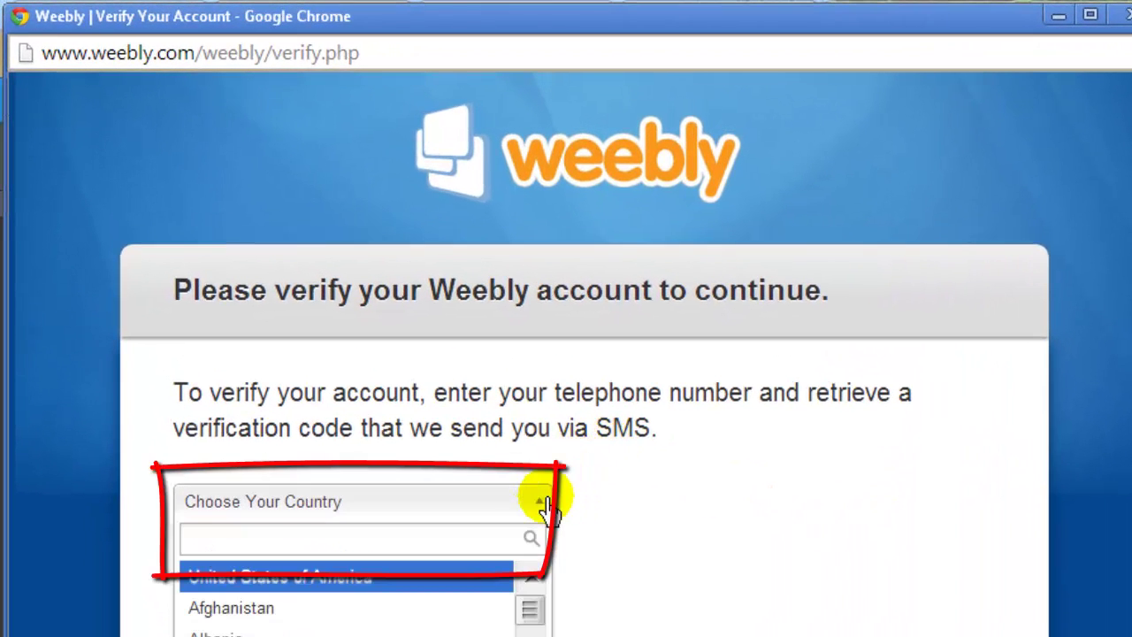
{"action": "type", "text": "singa"}
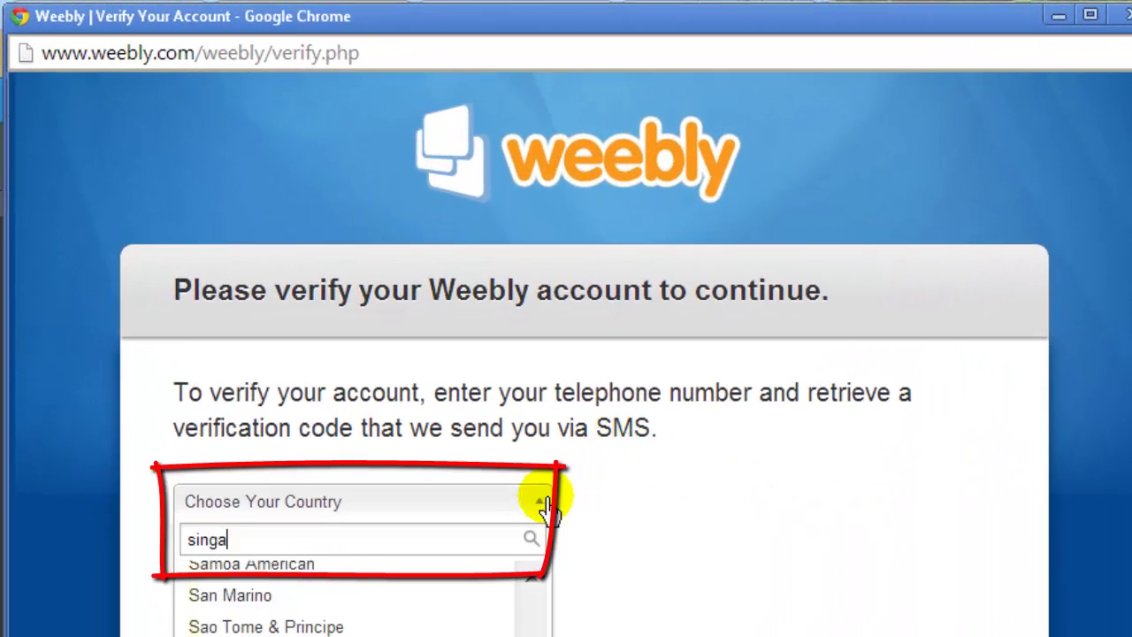
{"action": "key", "text": "Return"}
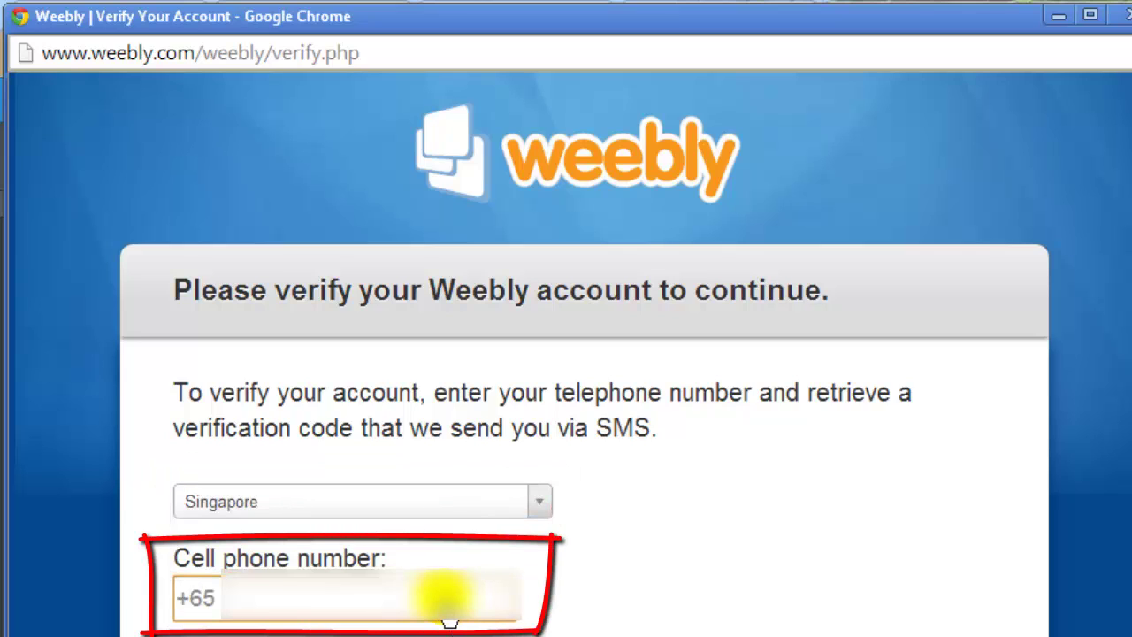
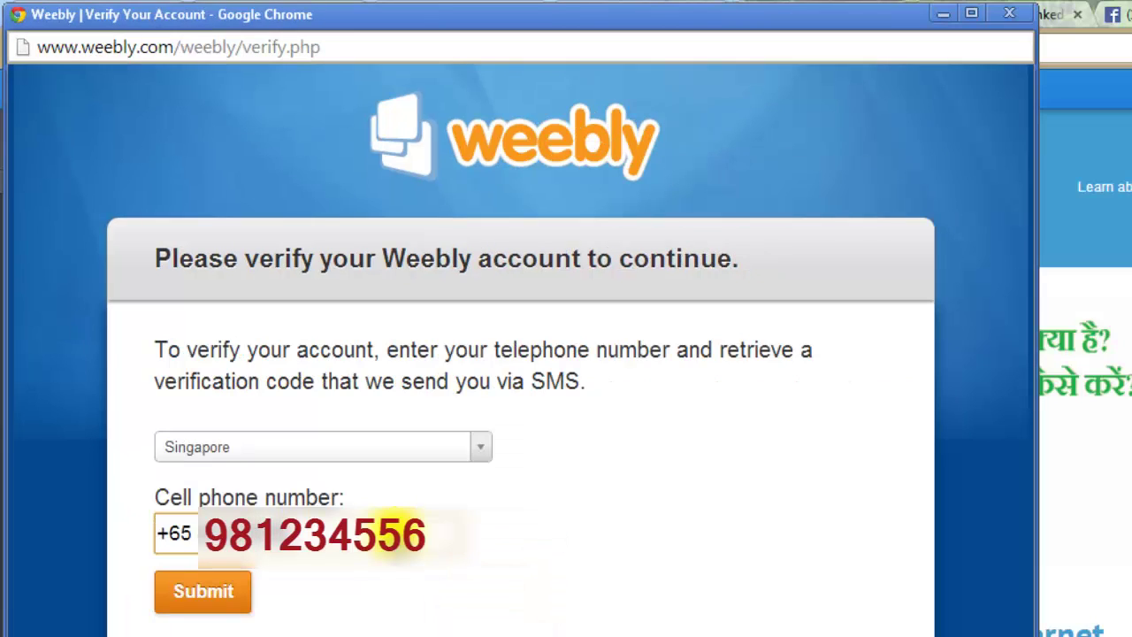
{"action": "left_click", "coordinate": [205, 592]}
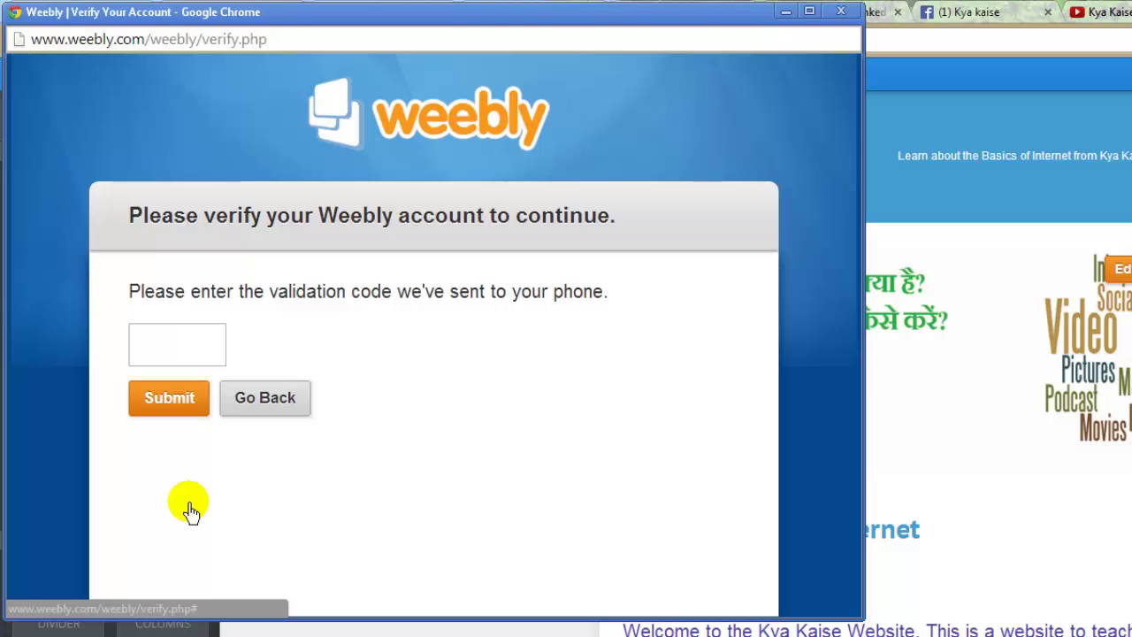
- Submit the SMS validation code to publish the site at kyakaise.weebly.com
{"action": "left_click", "coordinate": [157, 346]}
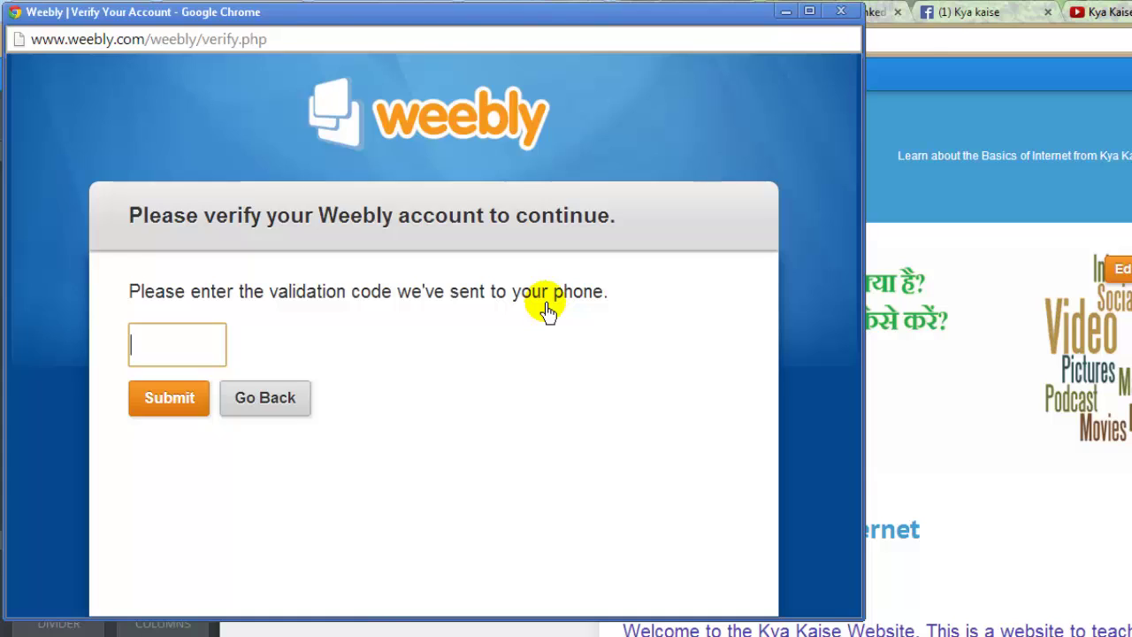
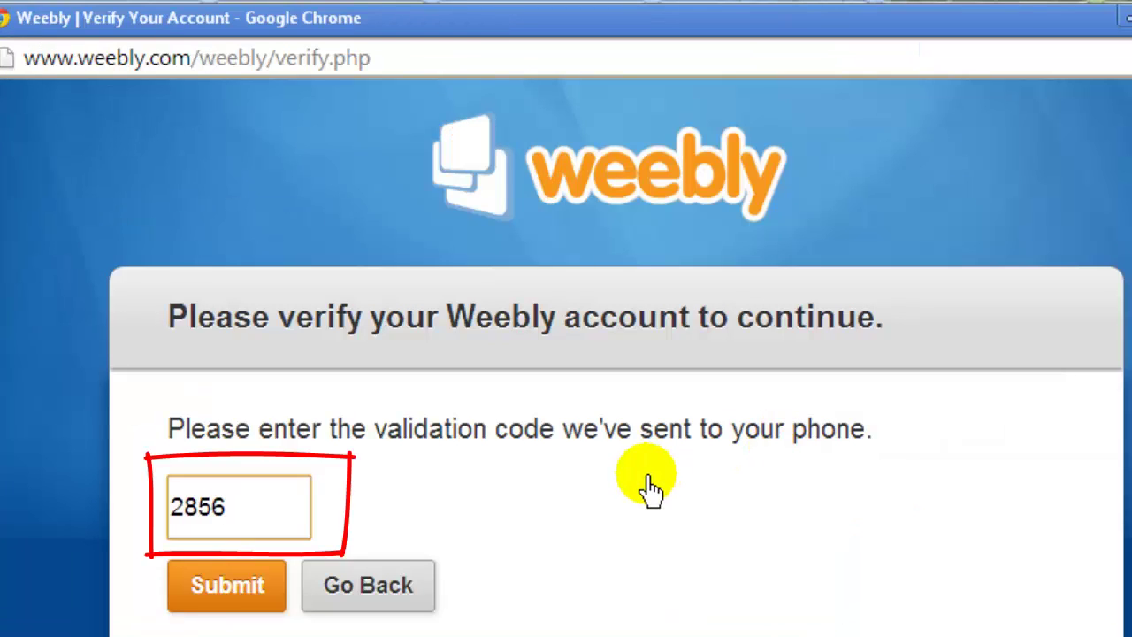
{"action": "left_click", "coordinate": [269, 605]}
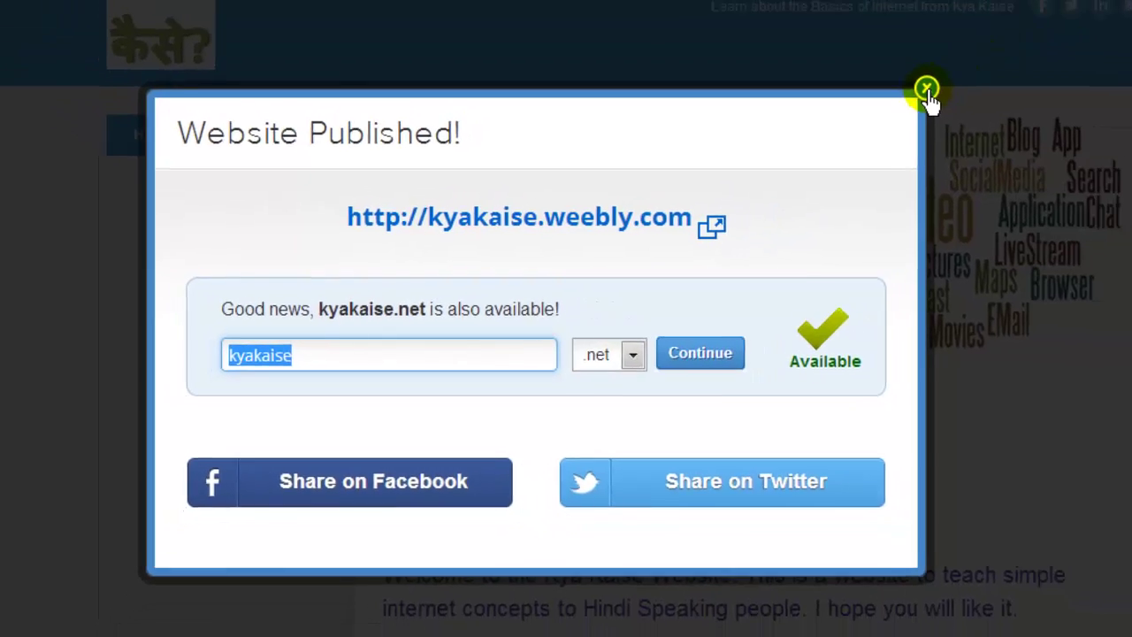
- Close the Website Published confirmation to return to the home page editor
{"action": "left_click", "coordinate": [1059, 32]}
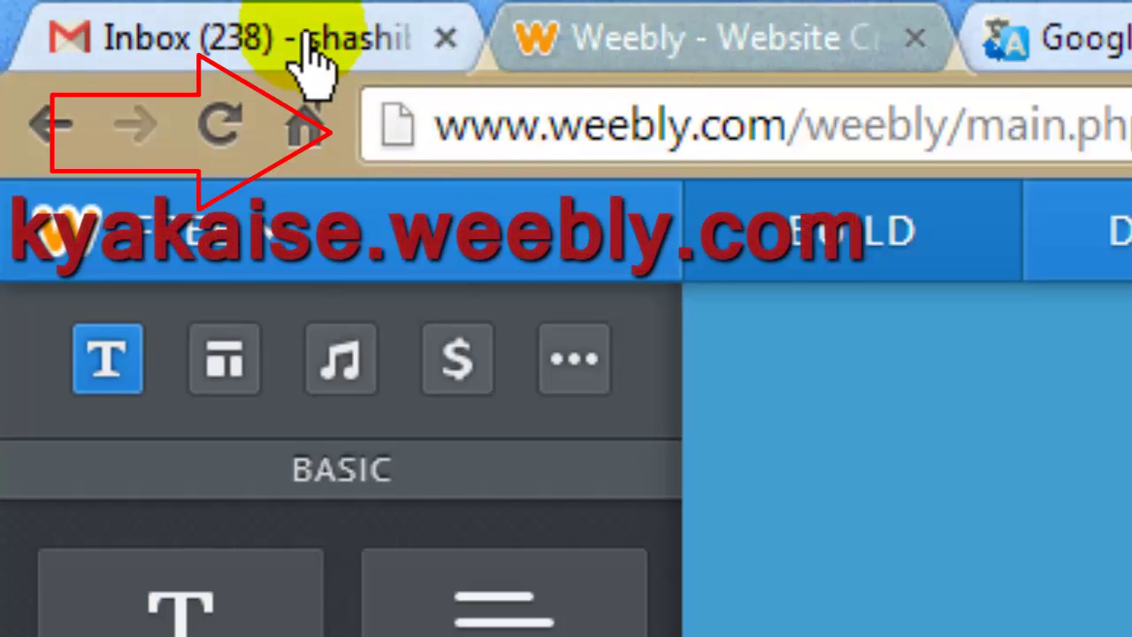
- Load kyakaise.weebly.com in the Chrome tab that was showing Gmail
{"action": "left_click", "coordinate": [305, 37]}
{"action": "left_click", "coordinate": [722, 145]}
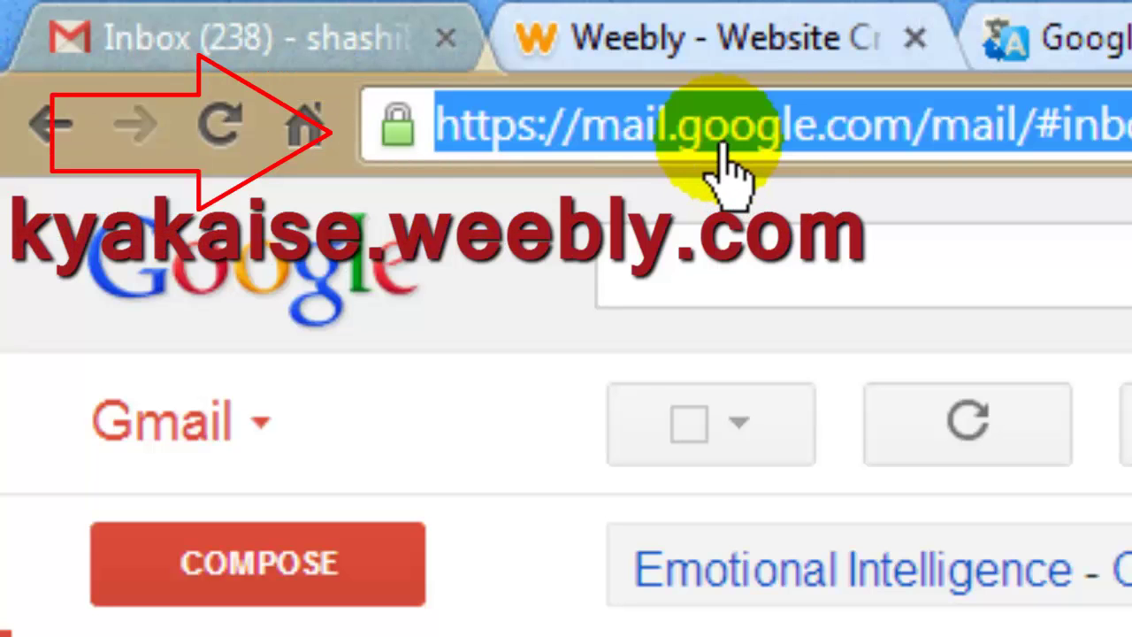
{"action": "type", "text": "kyaka"}
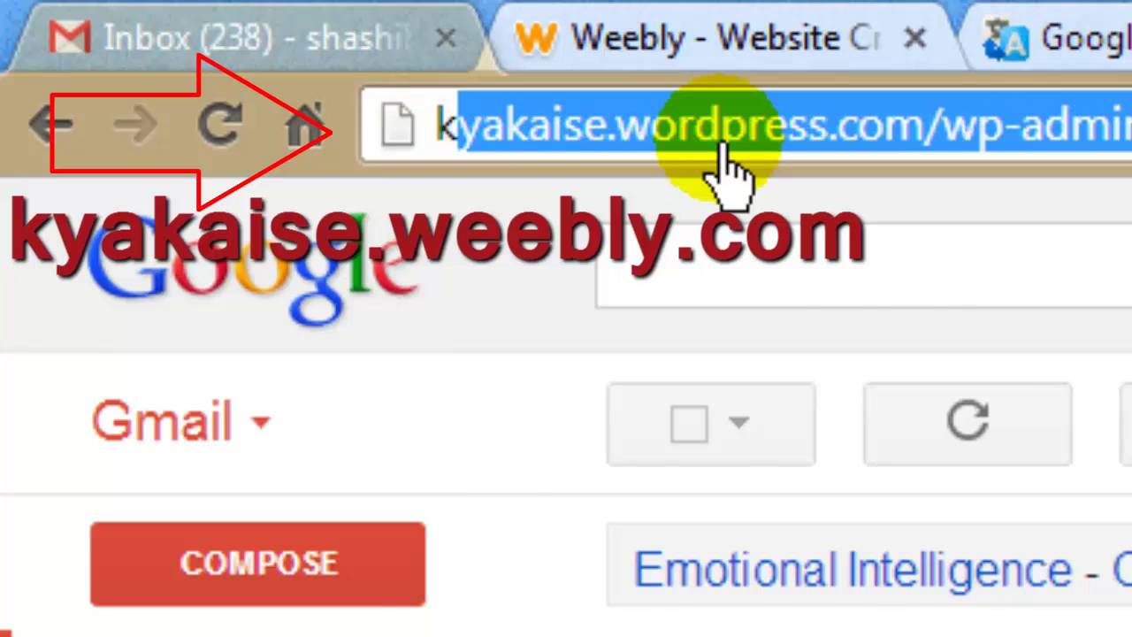
{"action": "type", "text": "ise"}
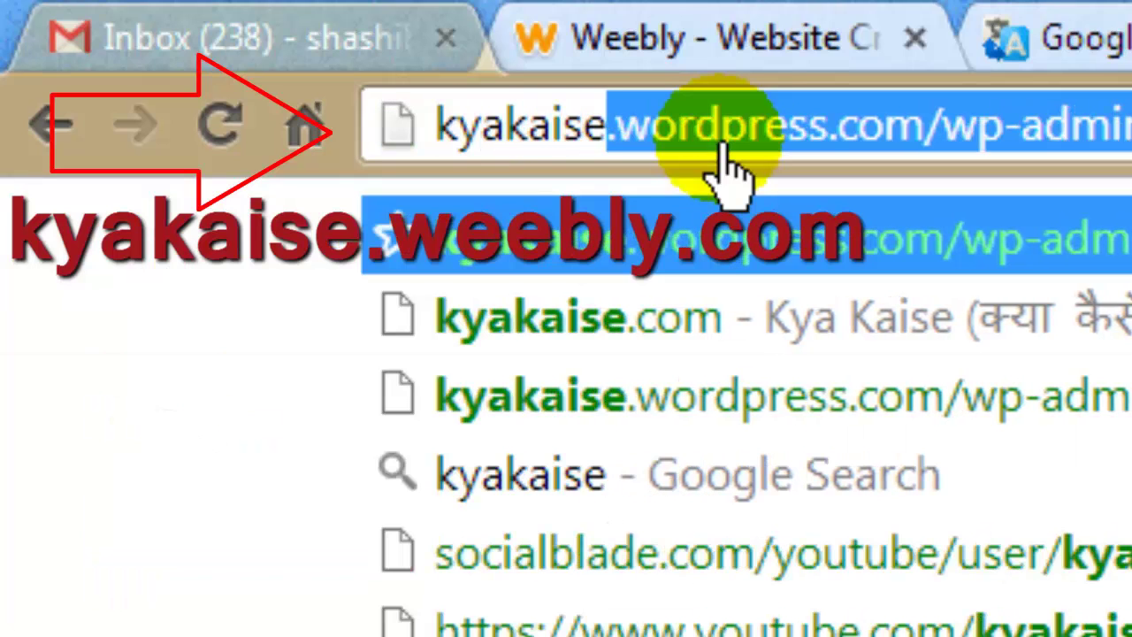
{"action": "type", "text": "."}
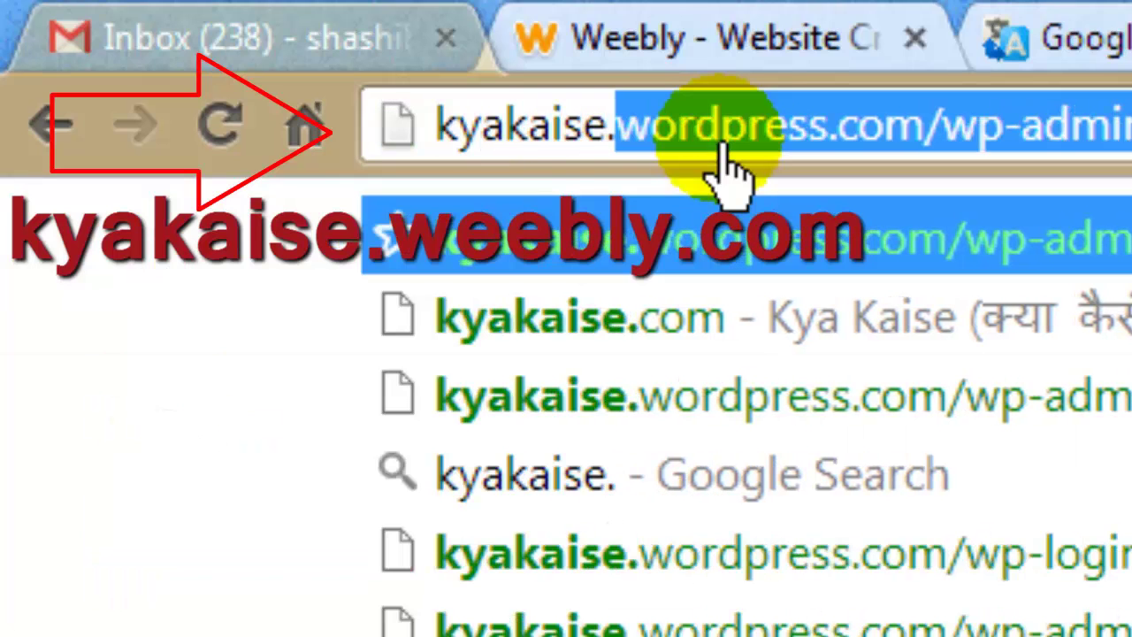
{"action": "type", "text": "weebly"}
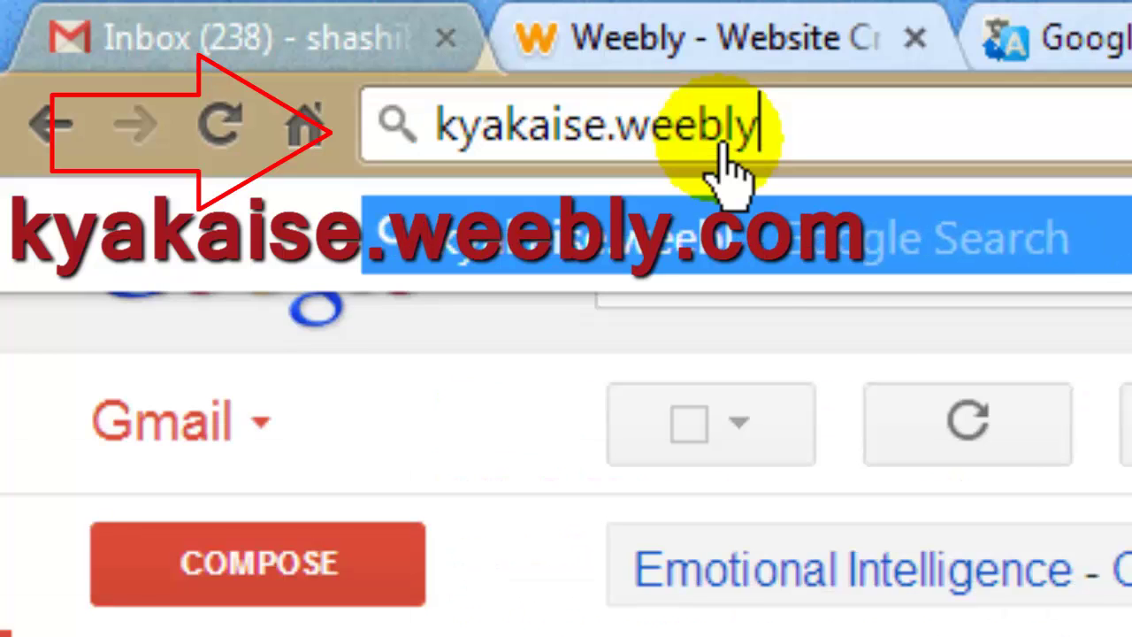
{"action": "type", "text": ".com"}
{"action": "key", "text": "Return"}
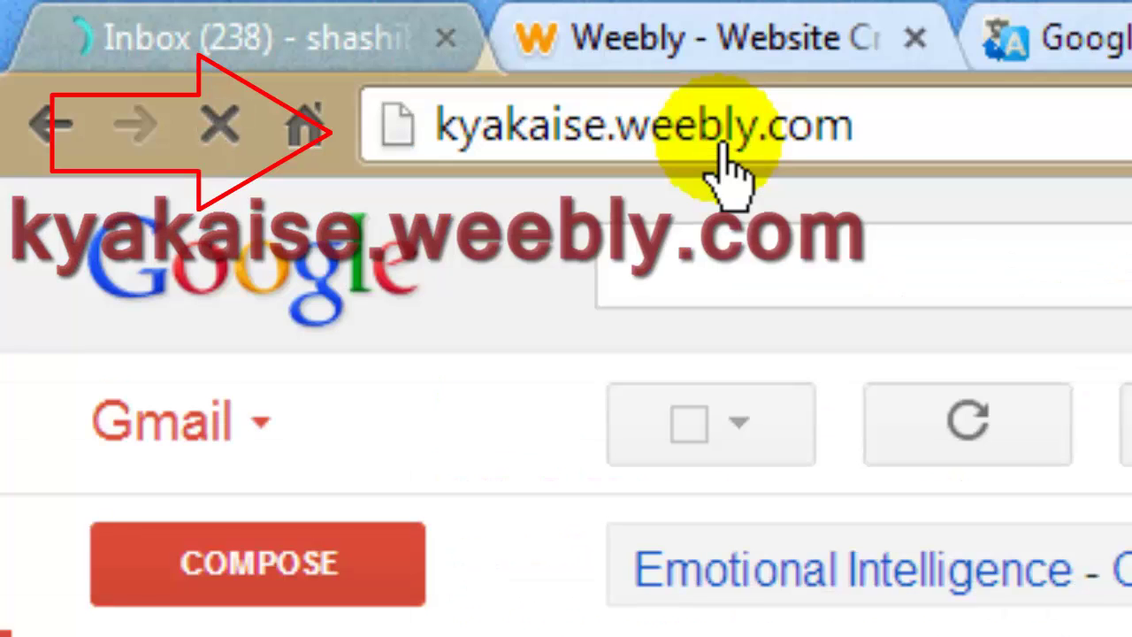